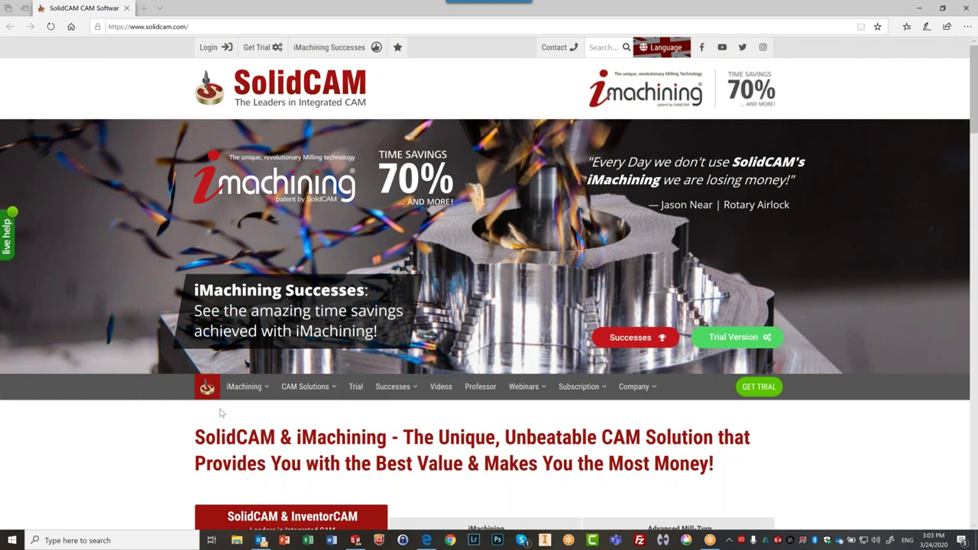
Open the iMachining dropdown in the SolidCAM website's navigation bar
{"action": "left_click", "coordinate": [260, 388]}
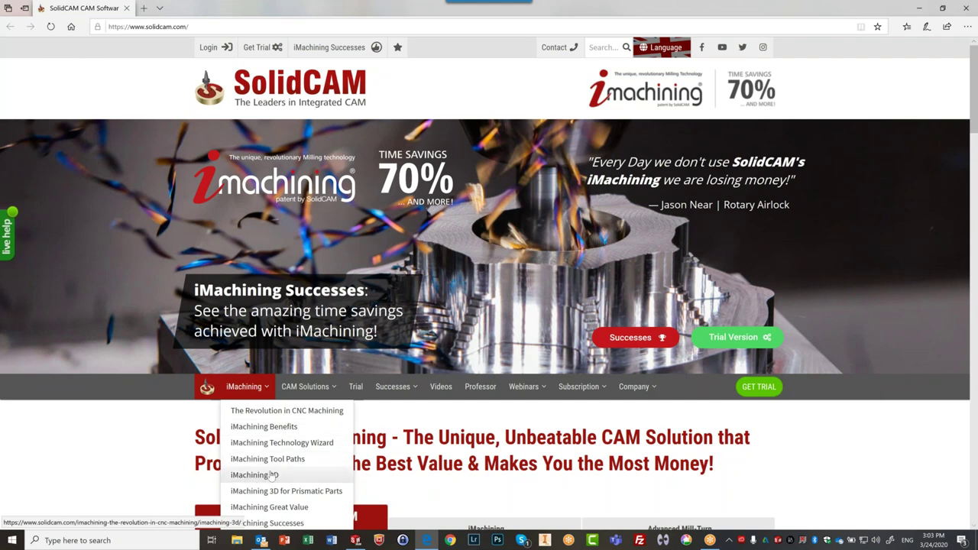
Scroll the iMachining menu to reveal its pages through iMachining Successes
{"action": "scroll", "coordinate": [276, 474], "scroll_direction": "down", "scroll_amount": 2}
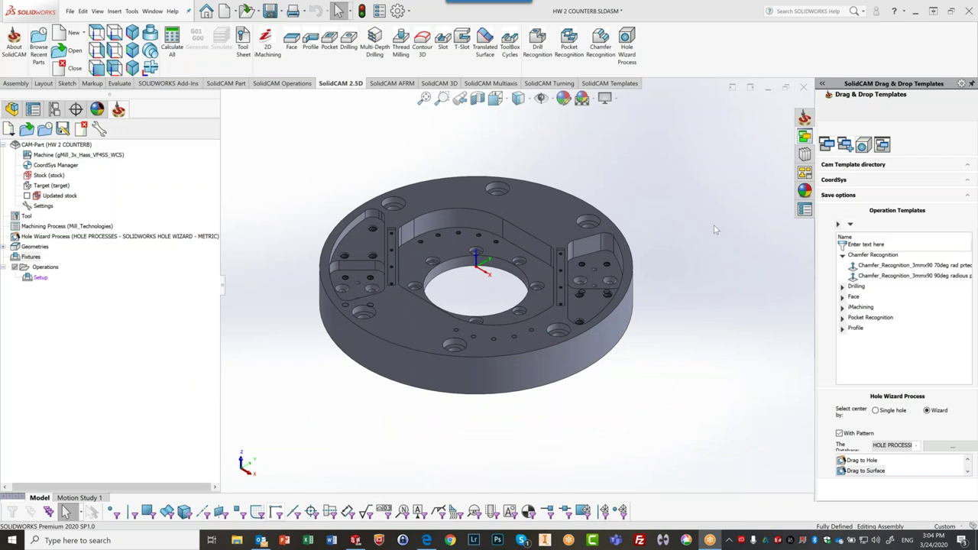
Open DRAG DROP FACE MILL - FACES 2020-2 from the recent CAM-Parts gallery
{"action": "left_click", "coordinate": [44, 46]}
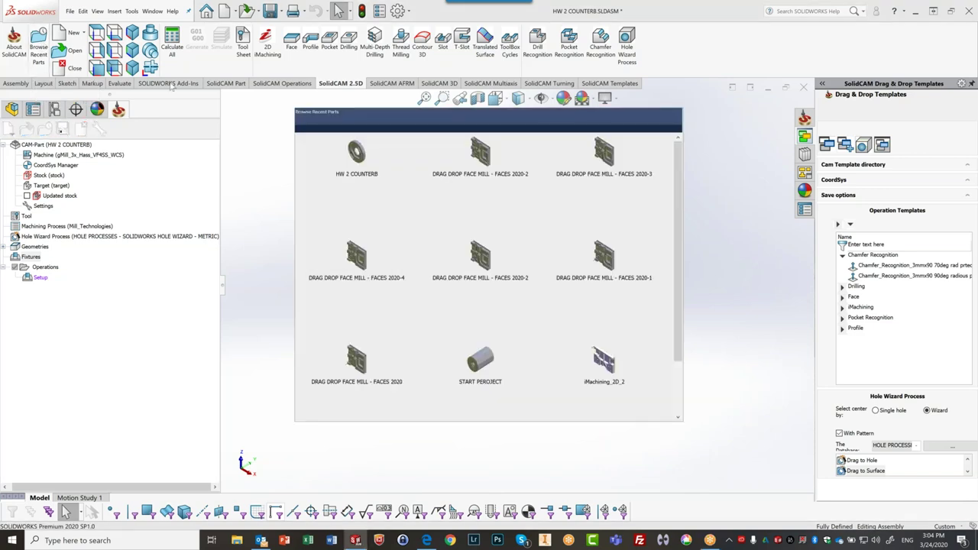
{"action": "left_click", "coordinate": [697, 200]}
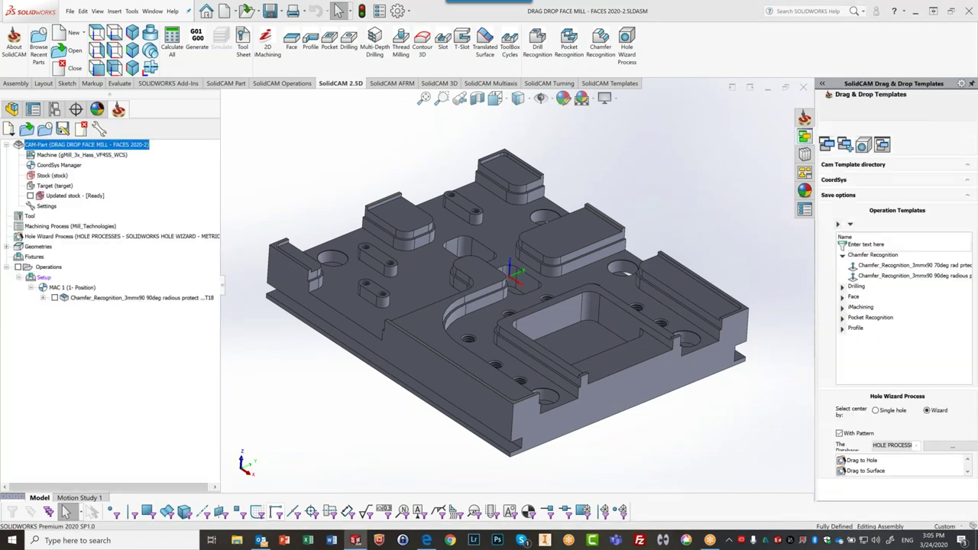
Delete the Chamfer_Recognition_3mmx90 90deg radious protect operation from the CAM tree
{"action": "right_click", "coordinate": [111, 298]}
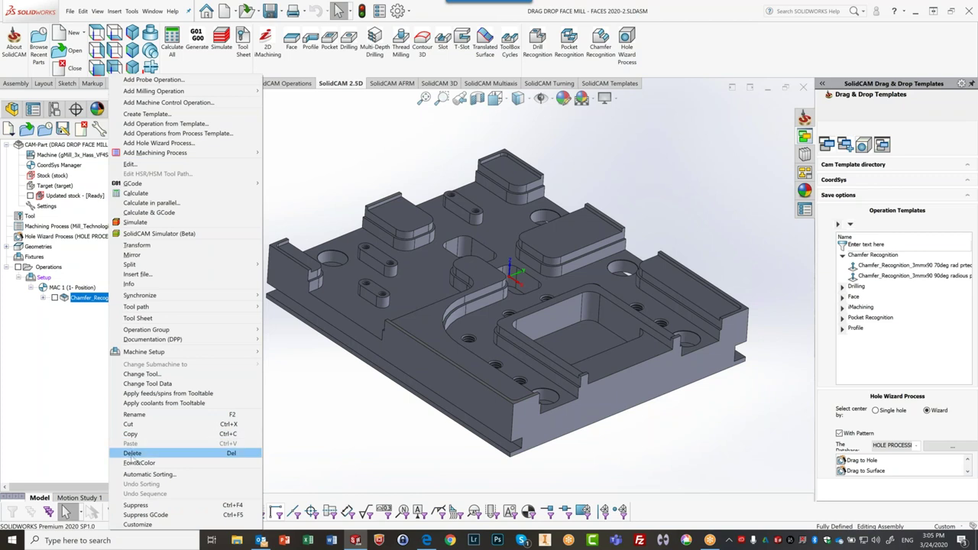
{"action": "left_click", "coordinate": [134, 454]}
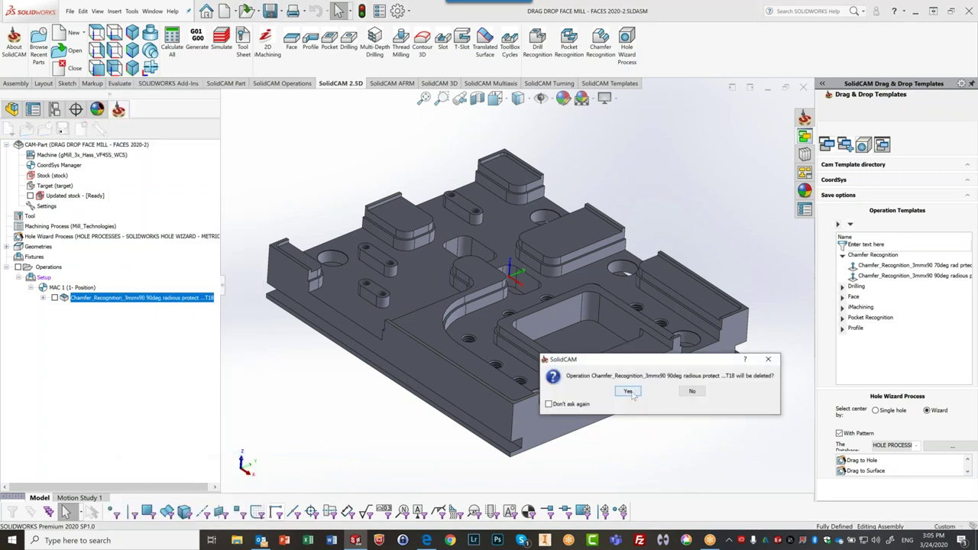
{"action": "left_click", "coordinate": [628, 391]}
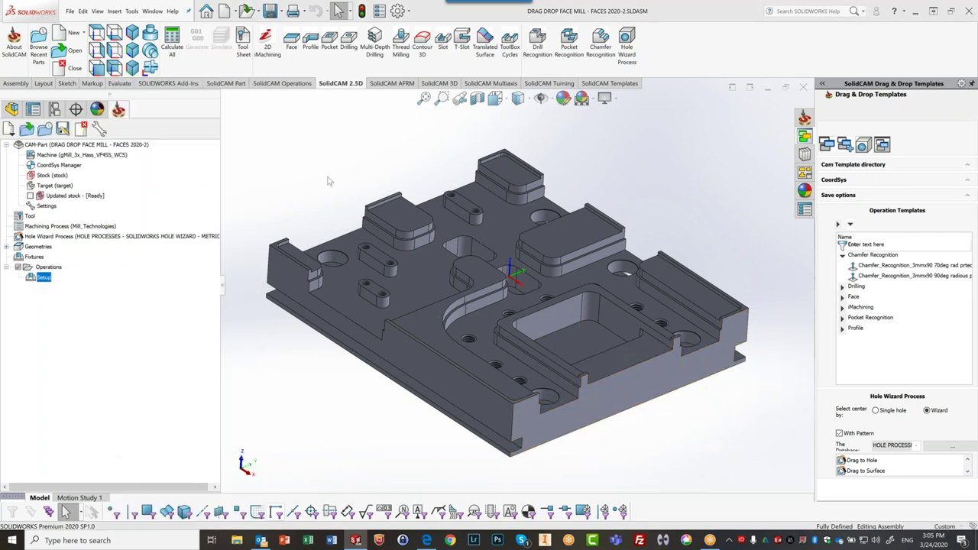
Redefine the stock as a Box enclosing Solid 1 and accept it
{"action": "right_click", "coordinate": [55, 176]}
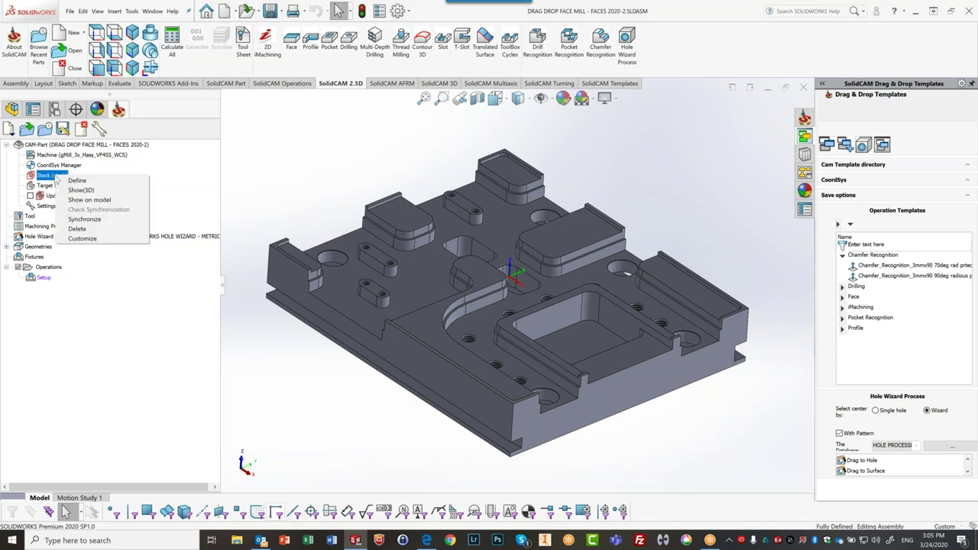
{"action": "left_click", "coordinate": [78, 181]}
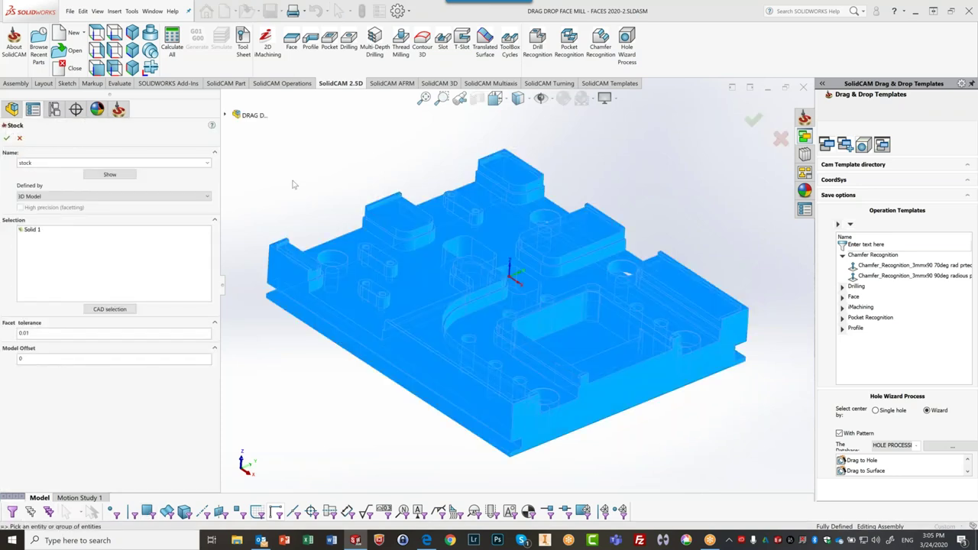
{"action": "left_click", "coordinate": [105, 198]}
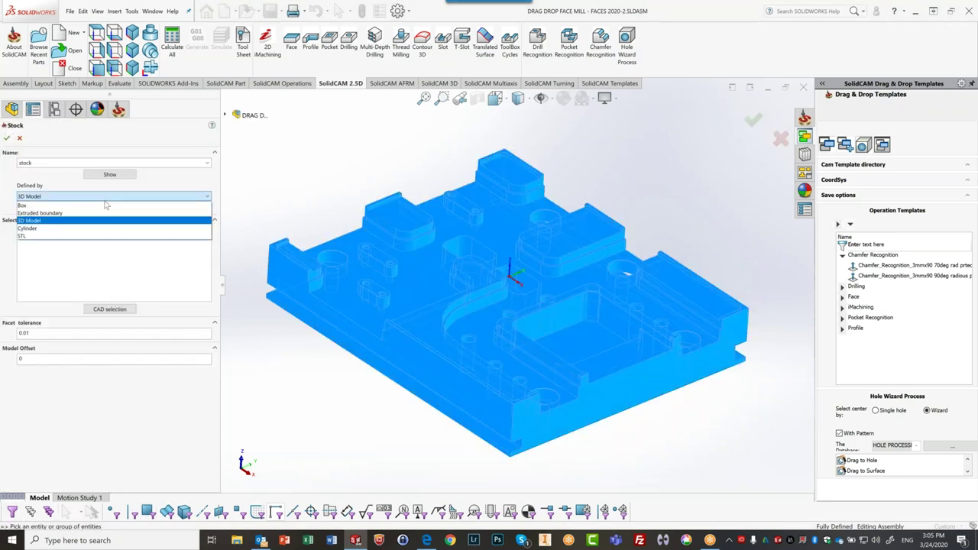
{"action": "left_click", "coordinate": [105, 205]}
{"action": "key", "text": "Return"}
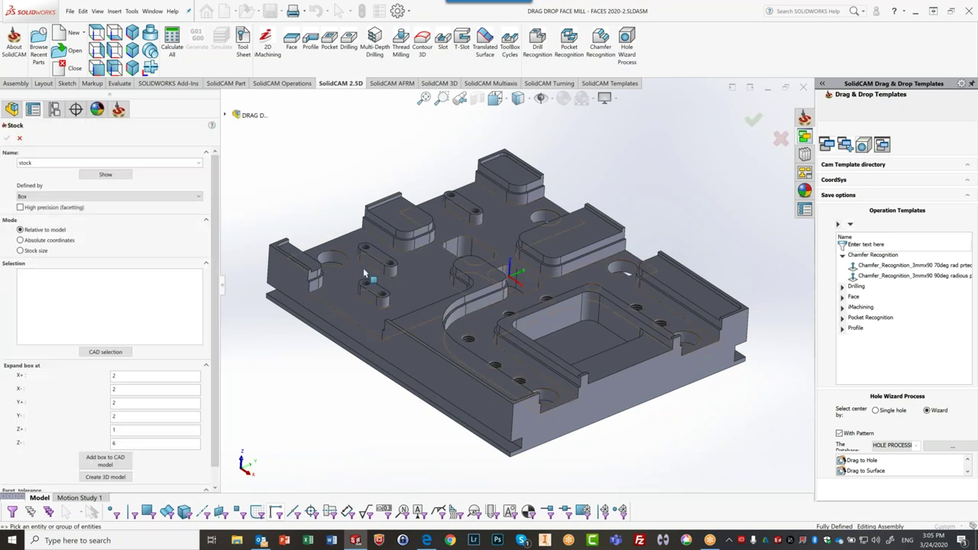
{"action": "left_click", "coordinate": [342, 283]}
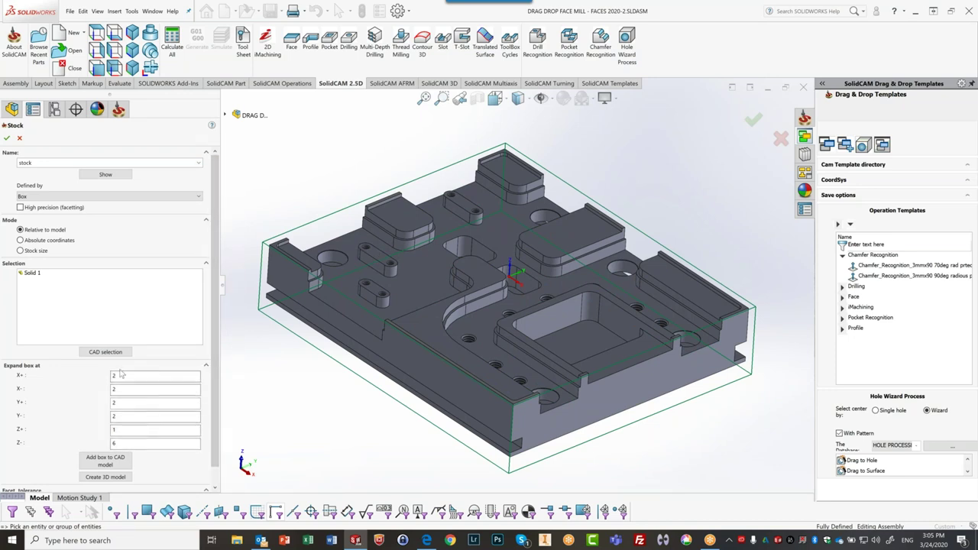
{"action": "left_click", "coordinate": [6, 137]}
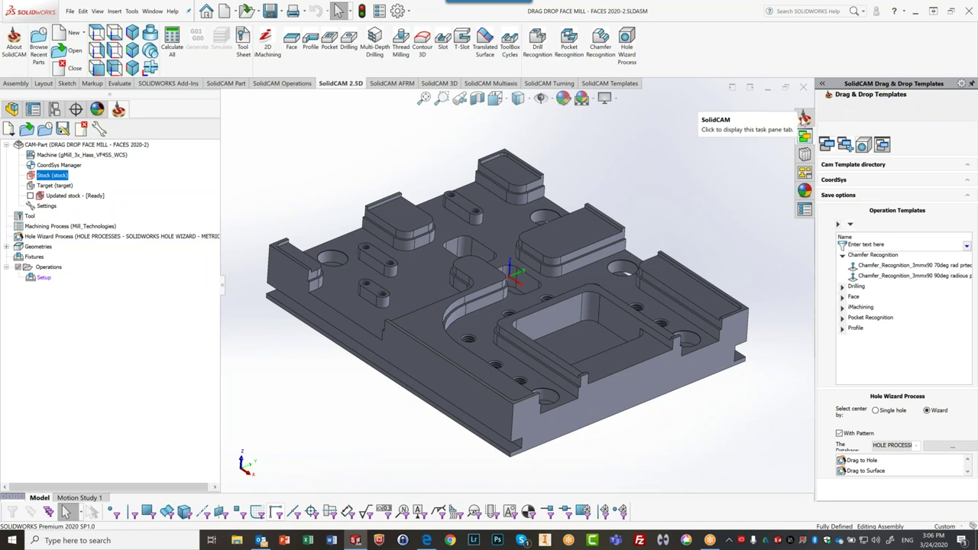
Return to the Drag & Drop Templates pane and collapse the Chamfer Recognition group
{"action": "left_click", "coordinate": [805, 118]}
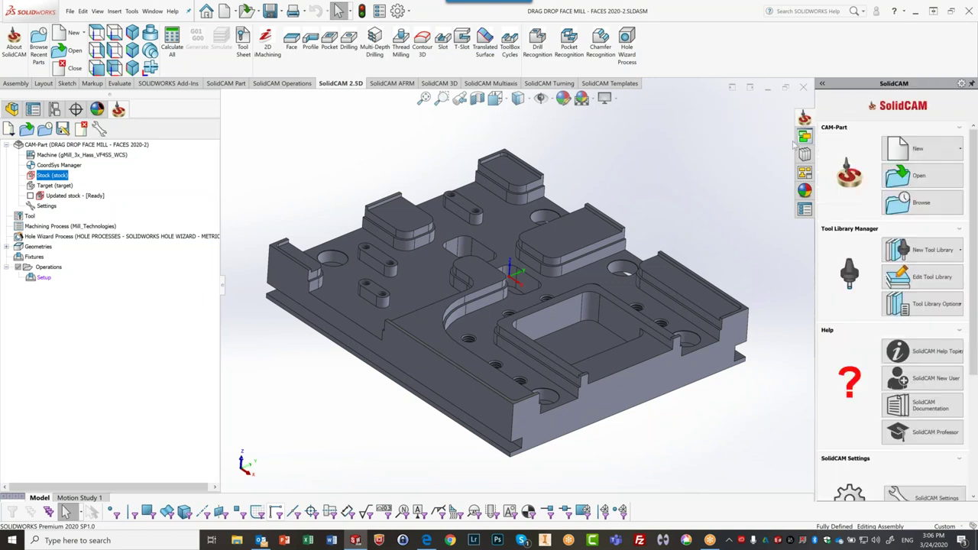
{"action": "left_click", "coordinate": [806, 138]}
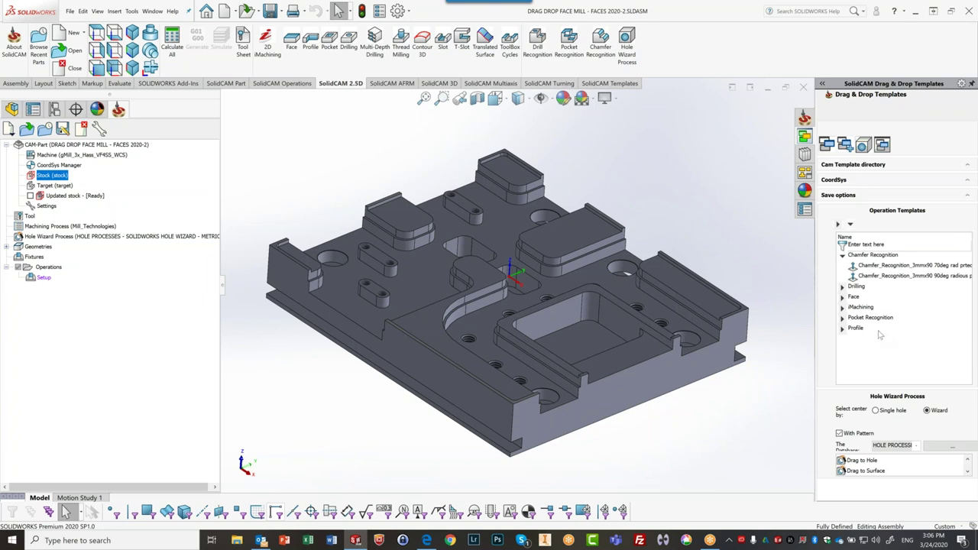
{"action": "left_click", "coordinate": [843, 261]}
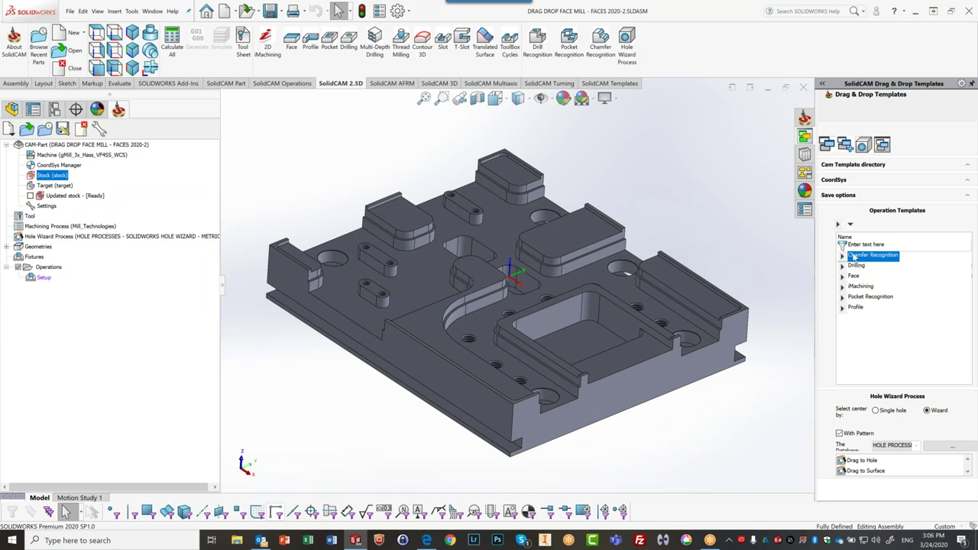
Enable every template category with Check all in the Customize checklist
{"action": "left_click_drag", "start_coordinate": [853, 258], "coordinate": [866, 262]}
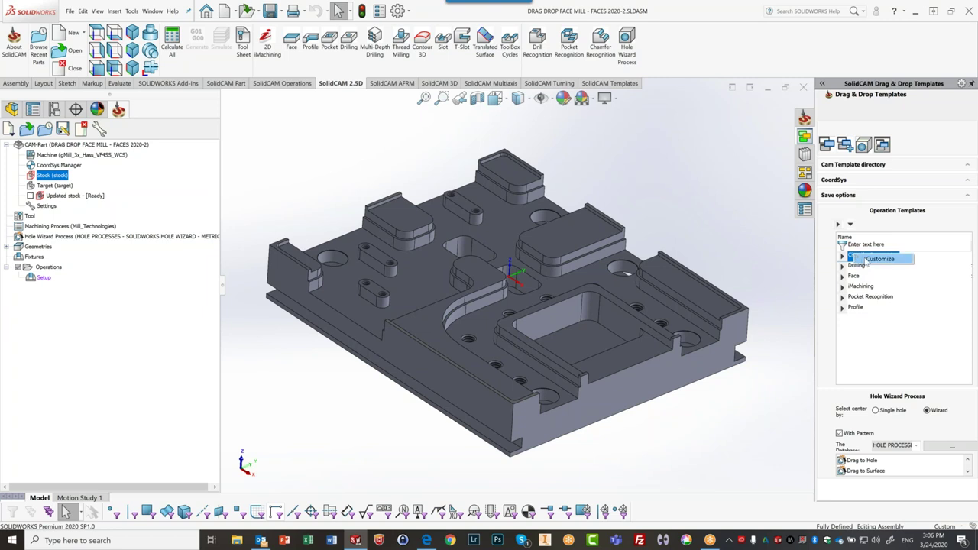
{"action": "left_click", "coordinate": [868, 261]}
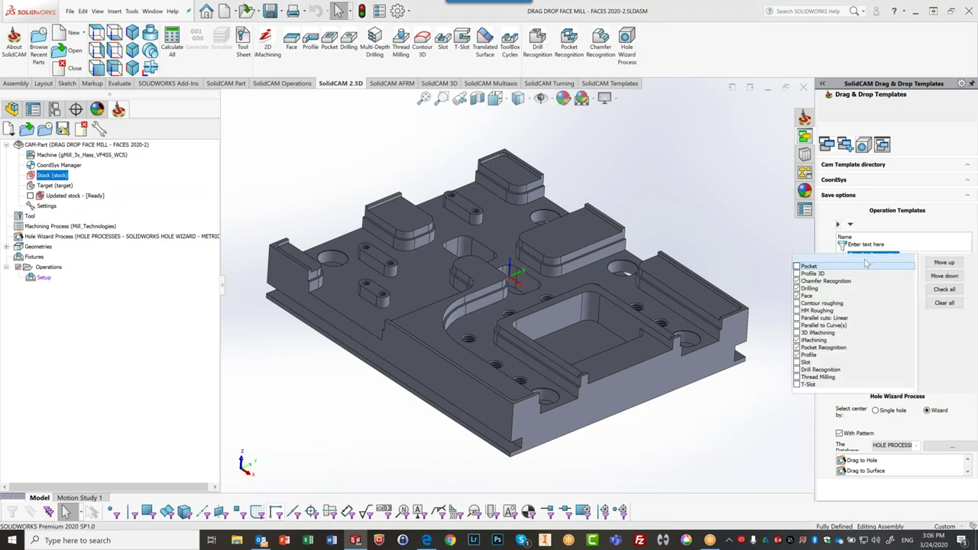
{"action": "left_click", "coordinate": [930, 291]}
{"action": "left_click", "coordinate": [745, 246]}
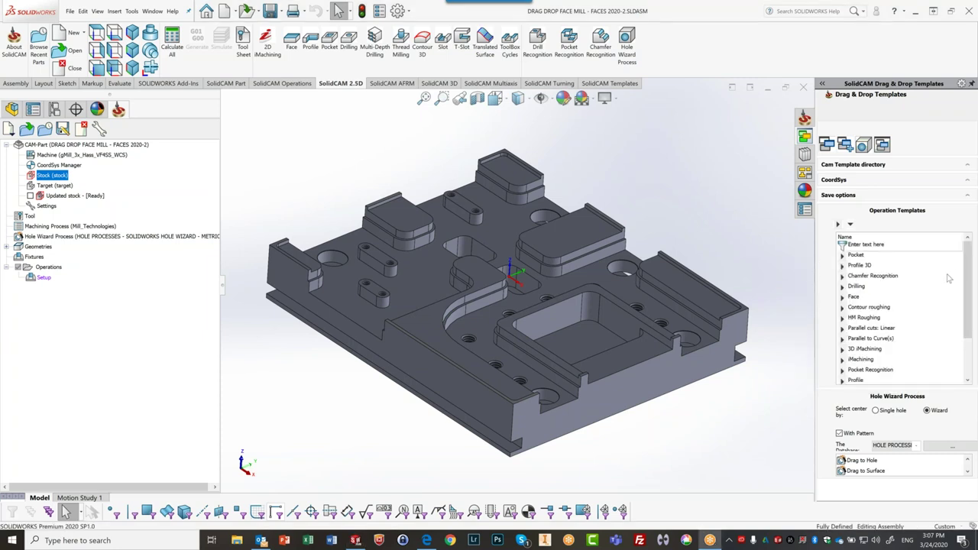
{"action": "left_click_drag", "start_coordinate": [965, 270], "coordinate": [966, 242]}
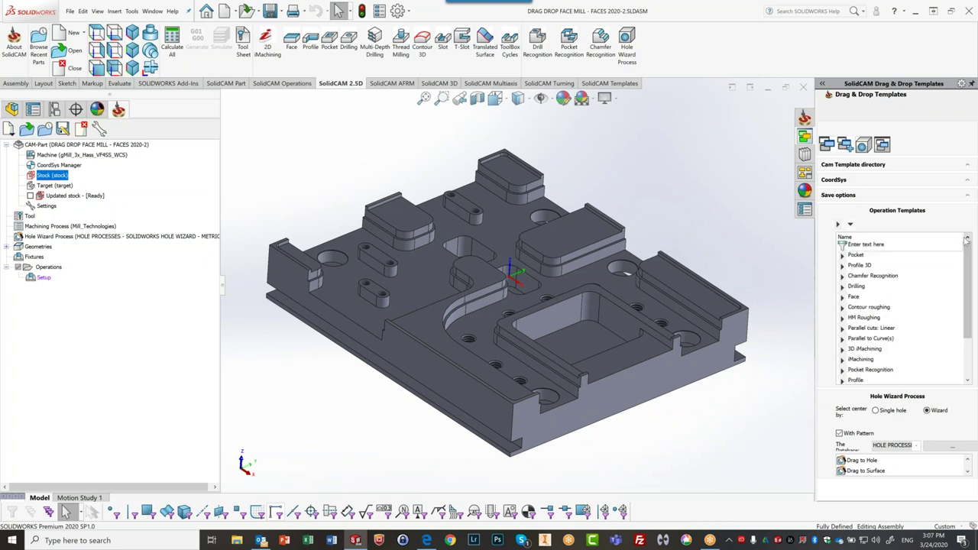
{"action": "mouse_move", "coordinate": [967, 255]}
{"action": "left_mouse_down"}
{"action": "mouse_move", "coordinate": [968, 295]}
{"action": "mouse_move", "coordinate": [966, 241]}
{"action": "left_mouse_up"}
Hide the Profile 3D, Drilling, Parallel cuts: Linear, Parallel to Curve(s) and Slot categories
{"action": "right_click", "coordinate": [856, 257]}
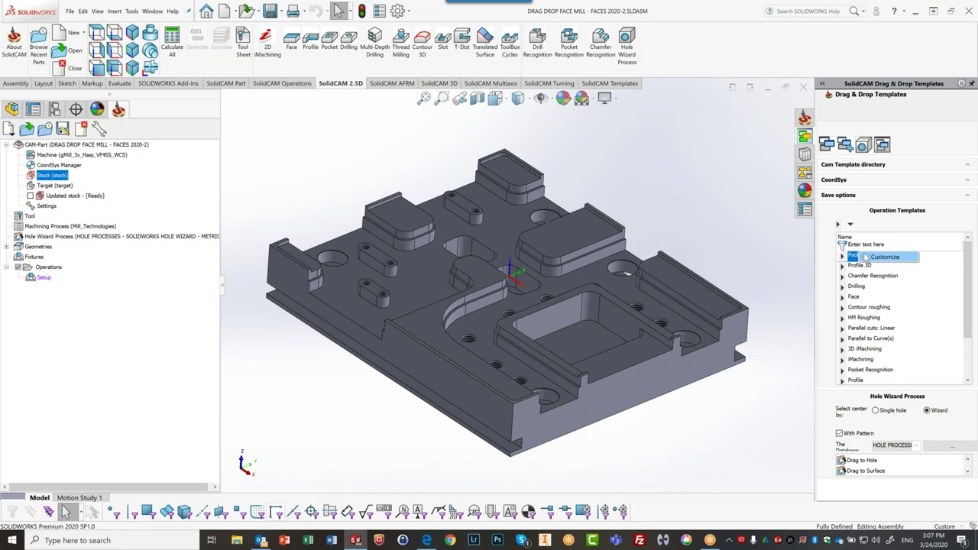
{"action": "left_click", "coordinate": [879, 258]}
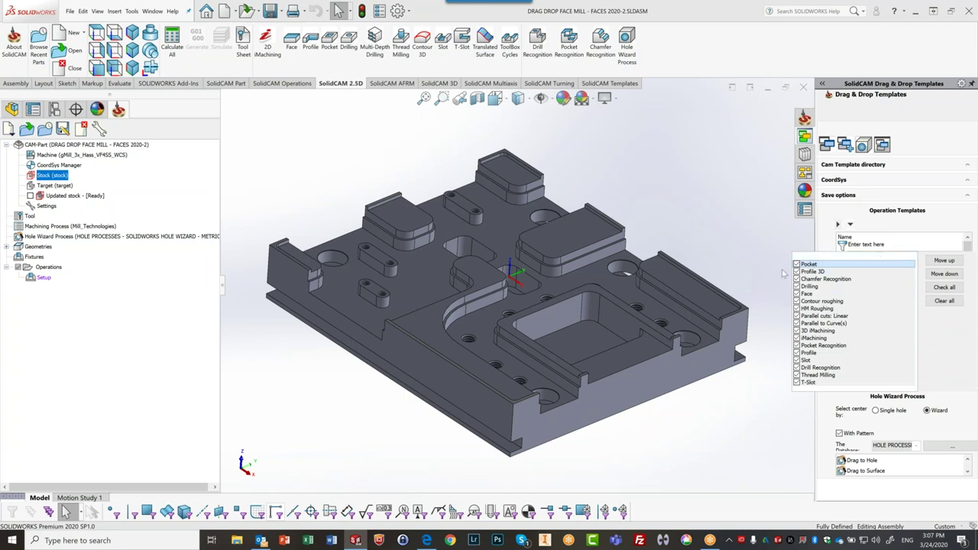
{"action": "left_click", "coordinate": [828, 272]}
{"action": "left_click", "coordinate": [804, 286]}
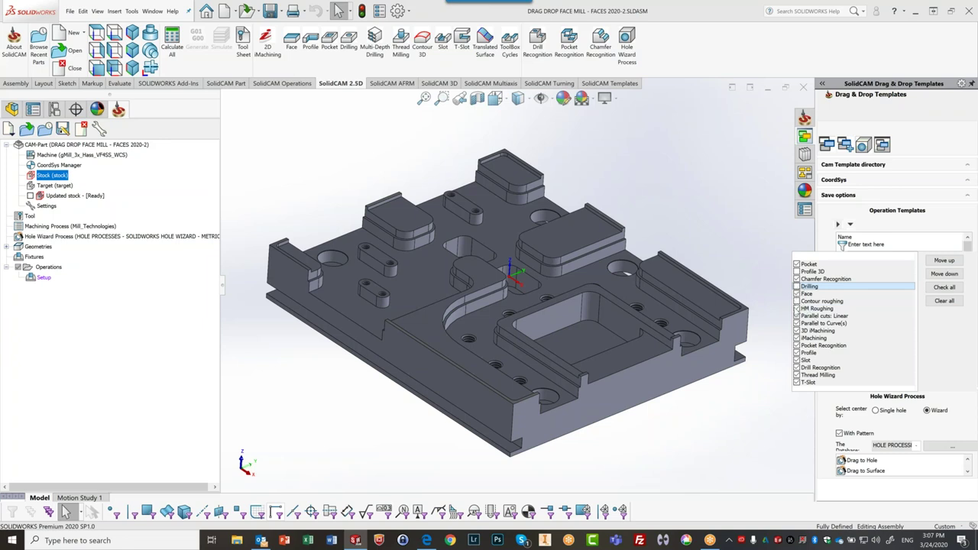
{"action": "left_click", "coordinate": [796, 316]}
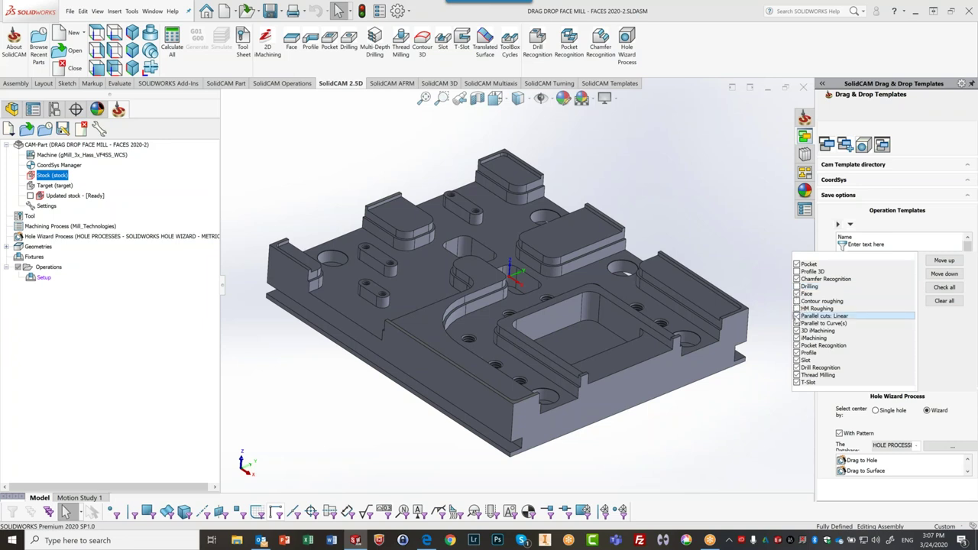
{"action": "left_click", "coordinate": [797, 324]}
{"action": "left_click", "coordinate": [798, 360]}
{"action": "left_click", "coordinate": [806, 361]}
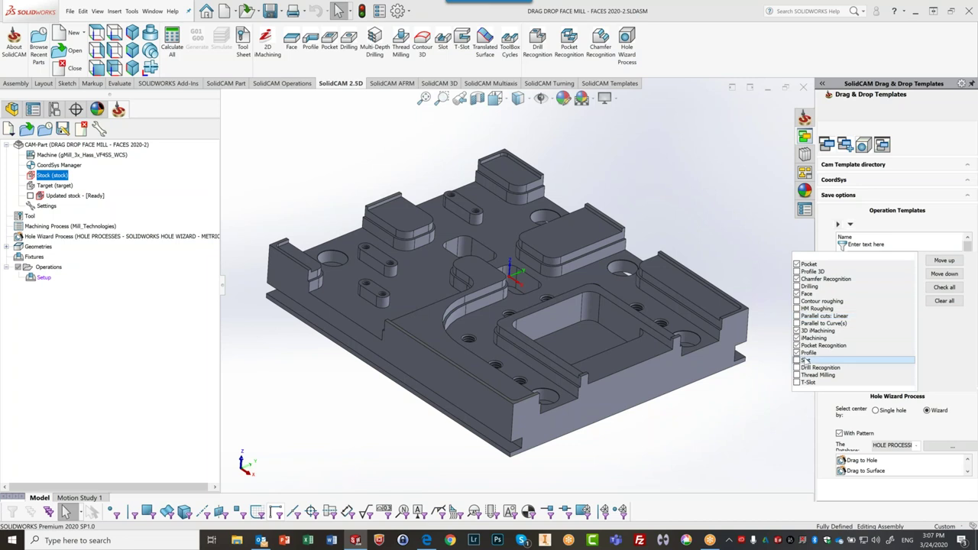
{"action": "left_click", "coordinate": [745, 224]}
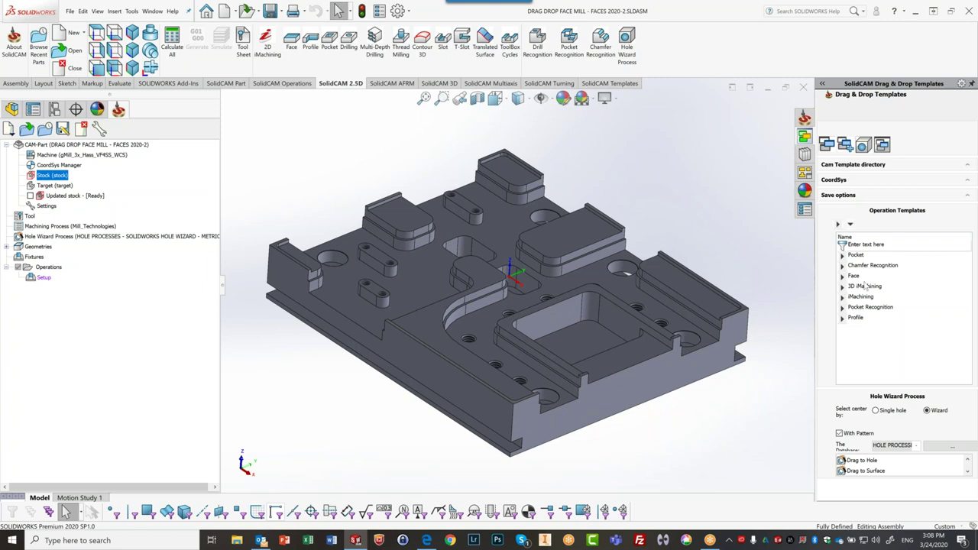
Move the Face template category to the top of the templates list
{"action": "right_click", "coordinate": [863, 259]}
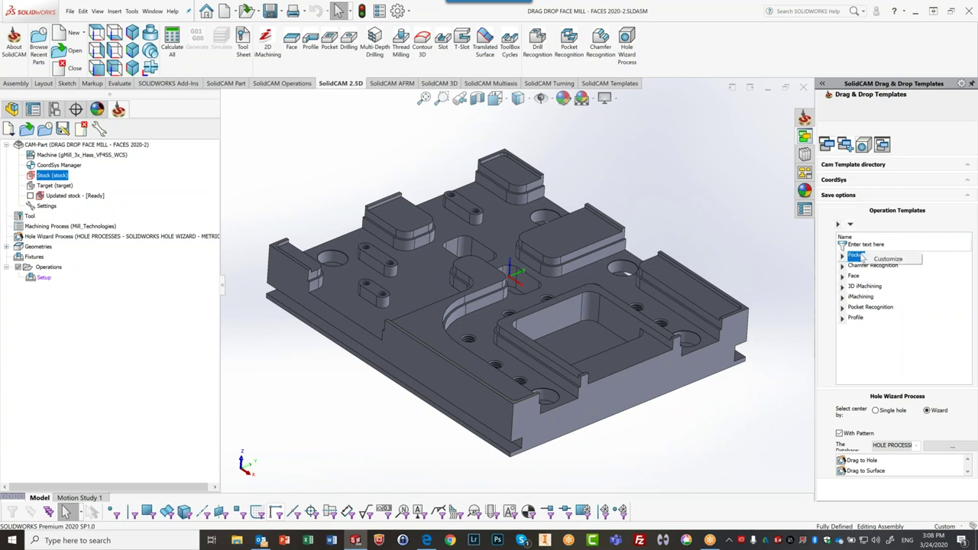
{"action": "left_click", "coordinate": [881, 259]}
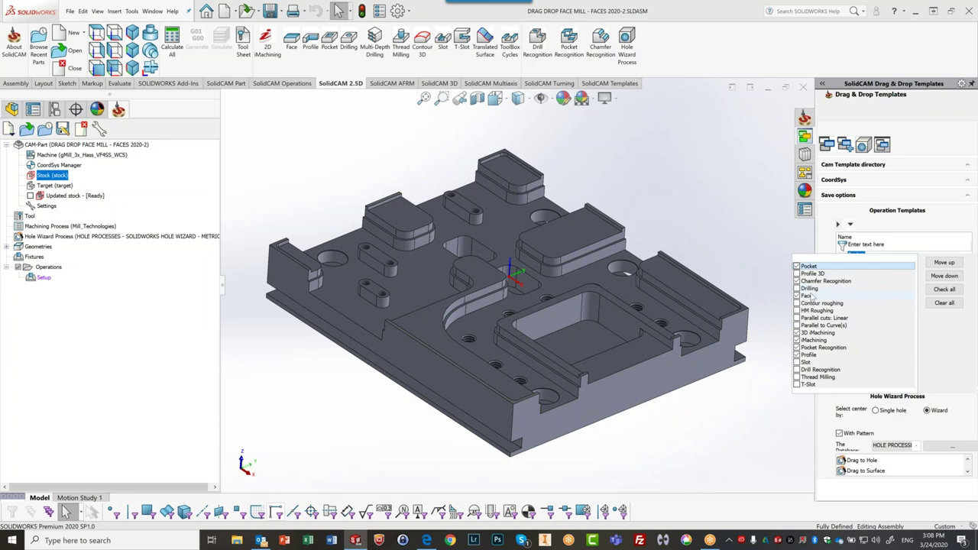
{"action": "left_click", "coordinate": [812, 297]}
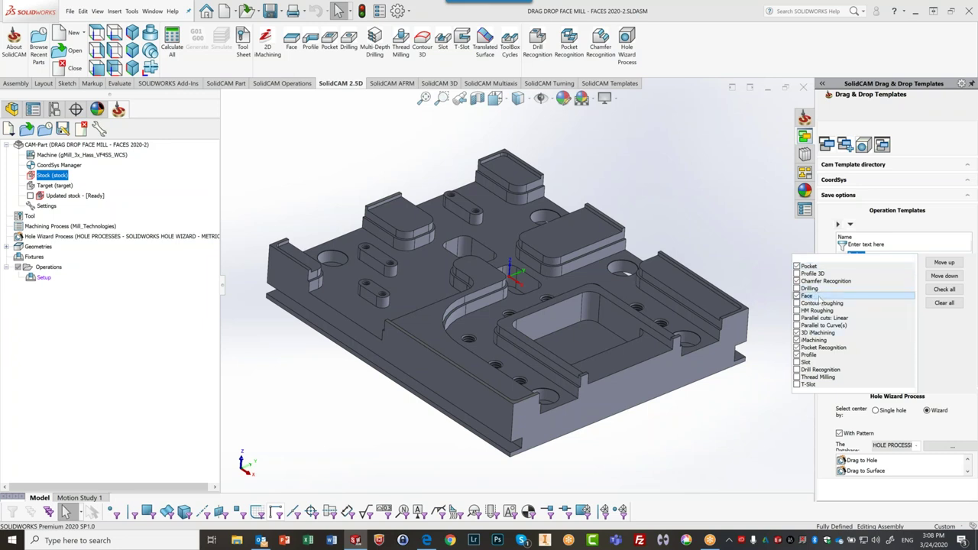
{"action": "left_click", "coordinate": [954, 265]}
{"action": "left_click", "coordinate": [954, 265]}
{"action": "left_click", "coordinate": [955, 265]}
{"action": "left_click", "coordinate": [955, 265]}
{"action": "left_click", "coordinate": [886, 328]}
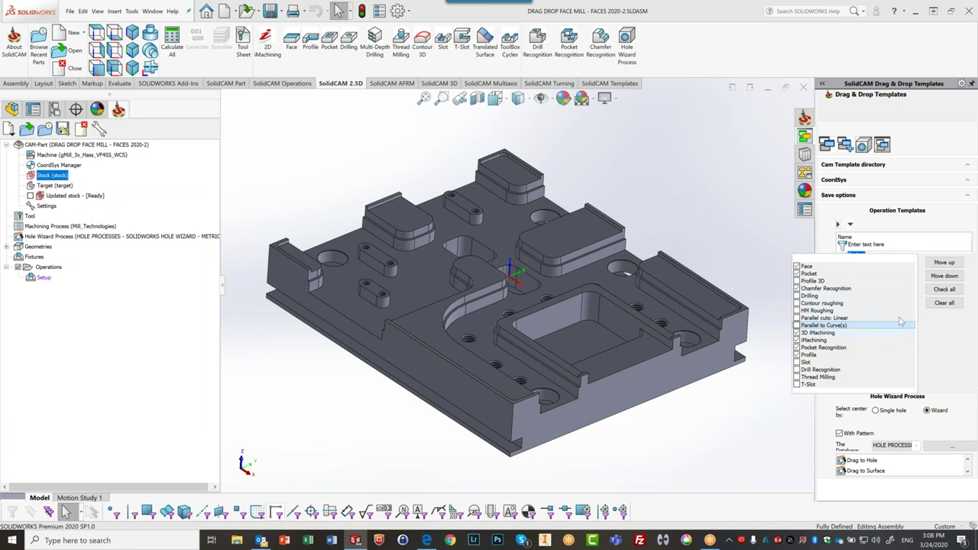
{"action": "left_click", "coordinate": [735, 223]}
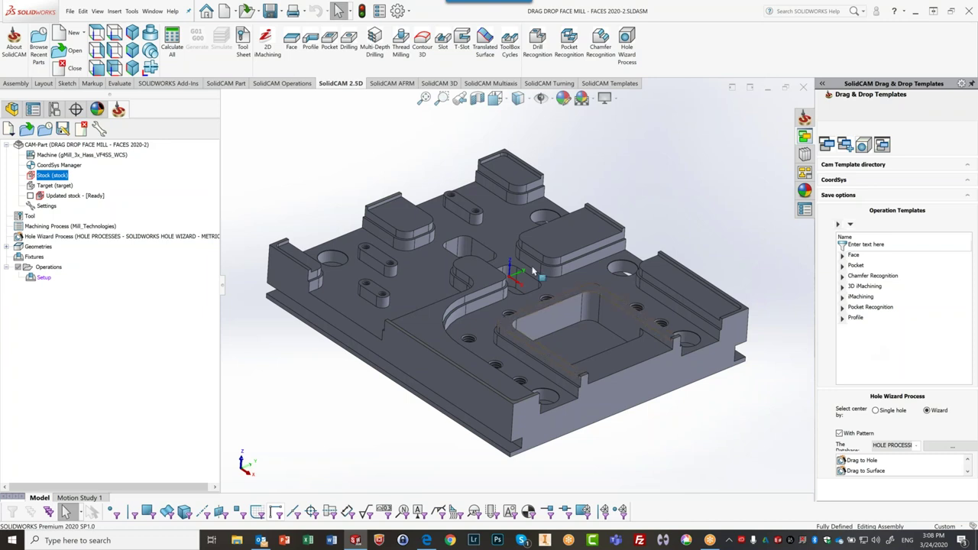
Add a Facemill_50mm_Spiral face-milling operation on the part's top face
{"action": "left_click", "coordinate": [842, 256]}
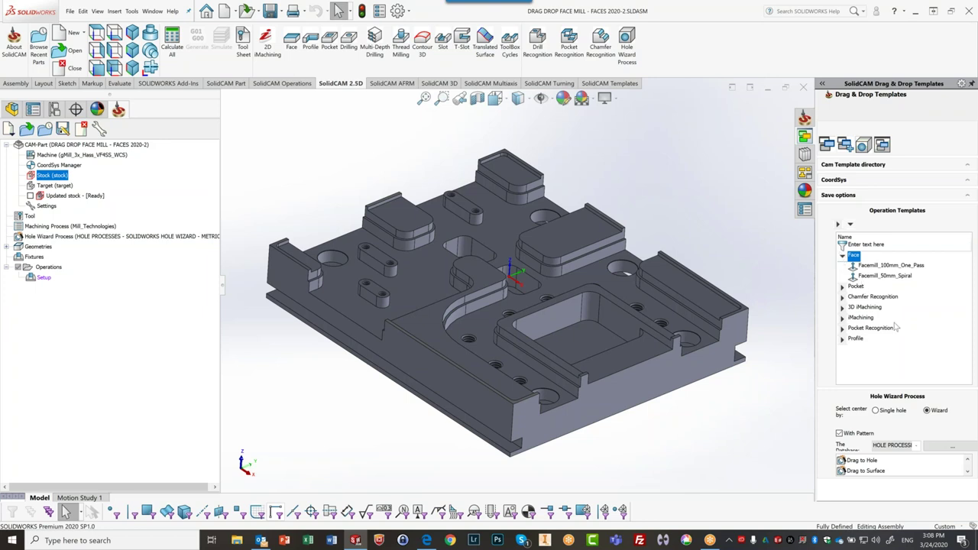
{"action": "left_click", "coordinate": [879, 277]}
{"action": "left_click_drag", "start_coordinate": [879, 279], "coordinate": [663, 280]}
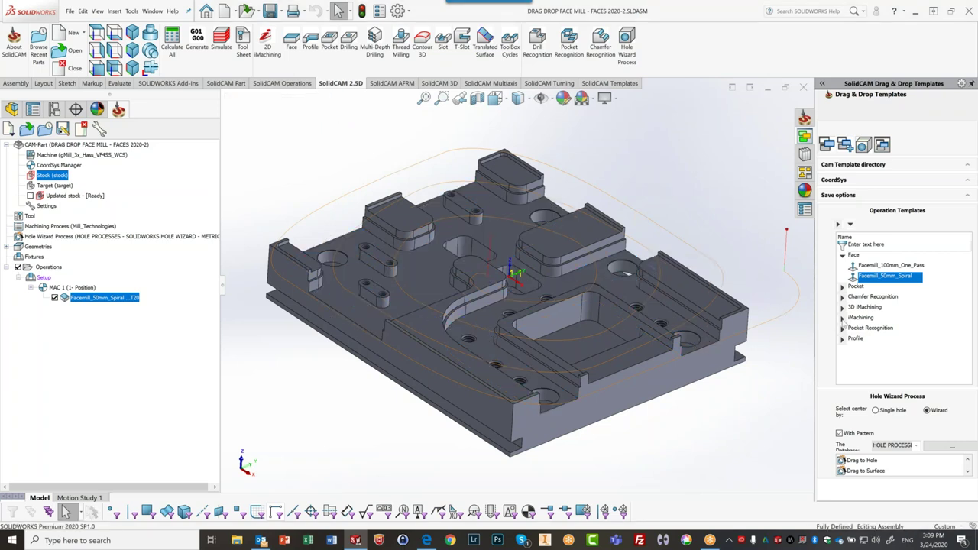
Add an iRough_iFinish_Outside 12mm 1020 roughing operation to the part
{"action": "left_click", "coordinate": [843, 318]}
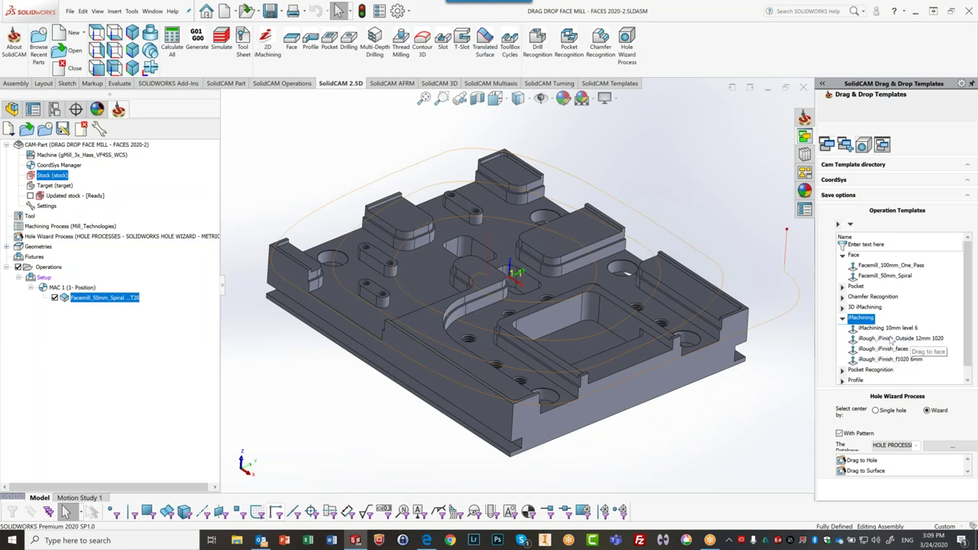
{"action": "left_click_drag", "start_coordinate": [876, 341], "coordinate": [690, 284]}
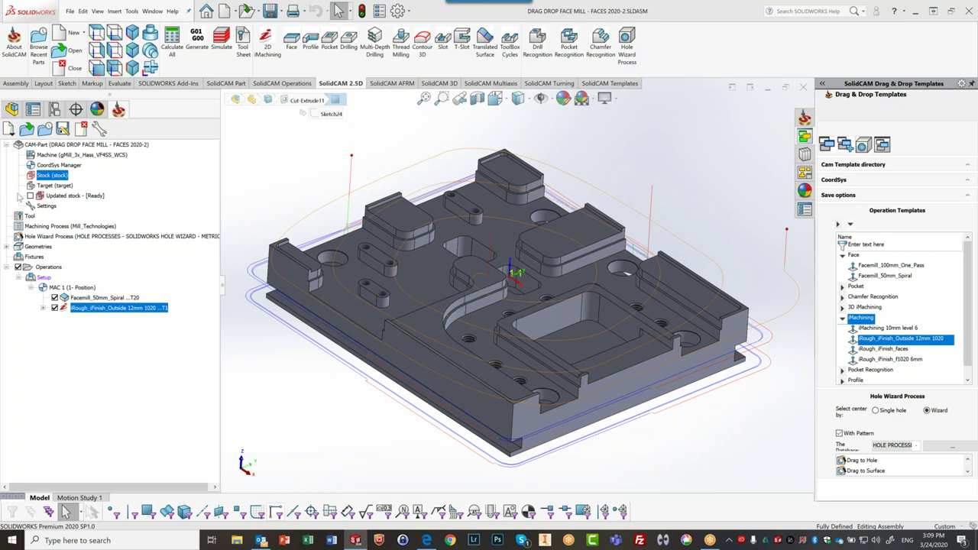
{"action": "left_click", "coordinate": [42, 269]}
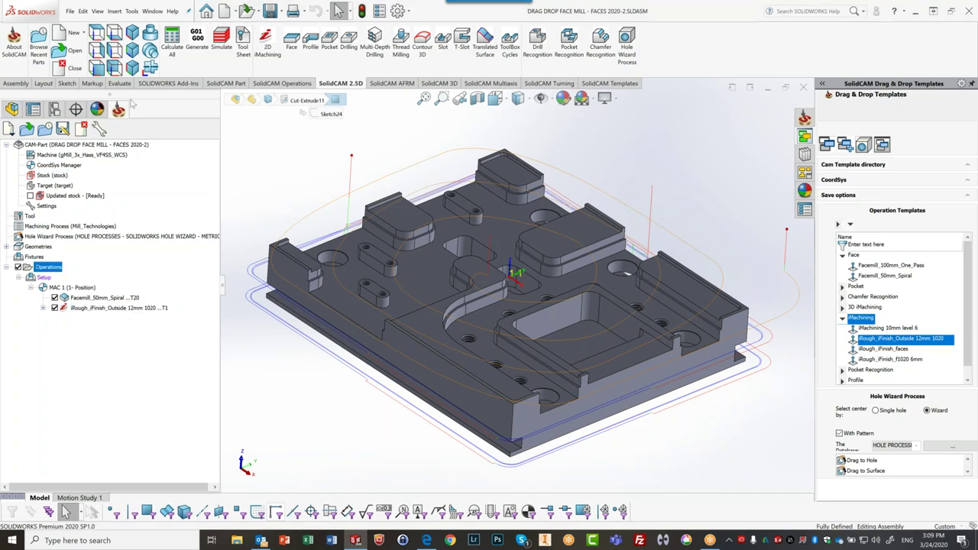
{"action": "left_click", "coordinate": [222, 42]}
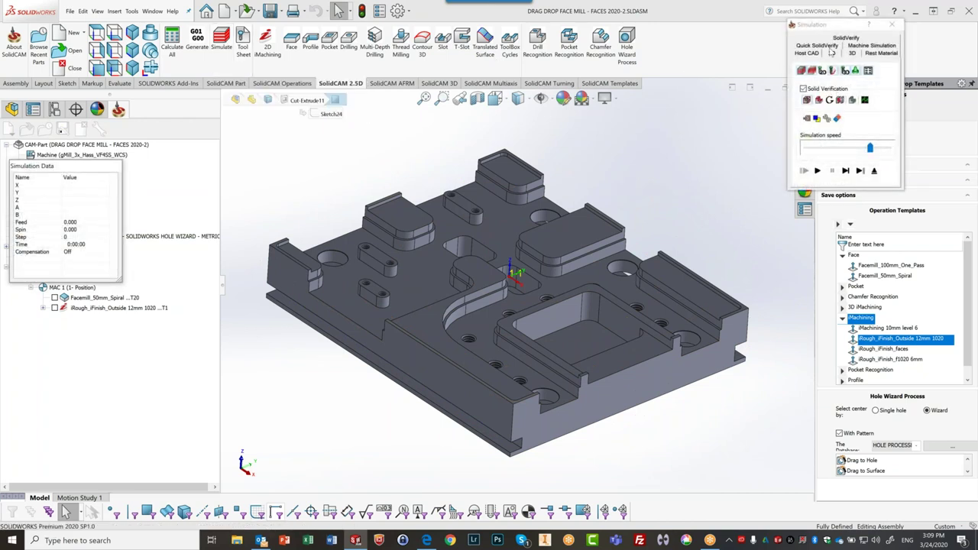
{"action": "left_click", "coordinate": [846, 38]}
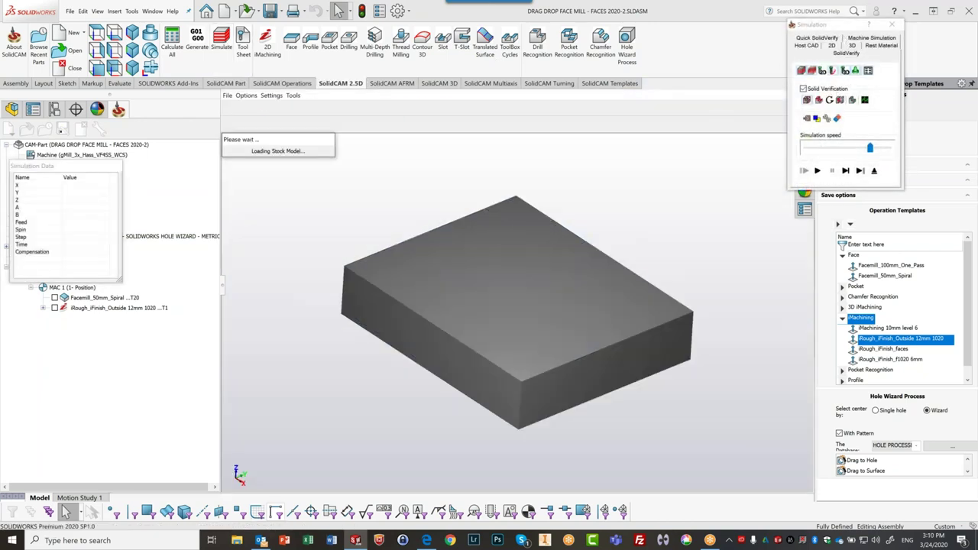
{"action": "left_click", "coordinate": [817, 167]}
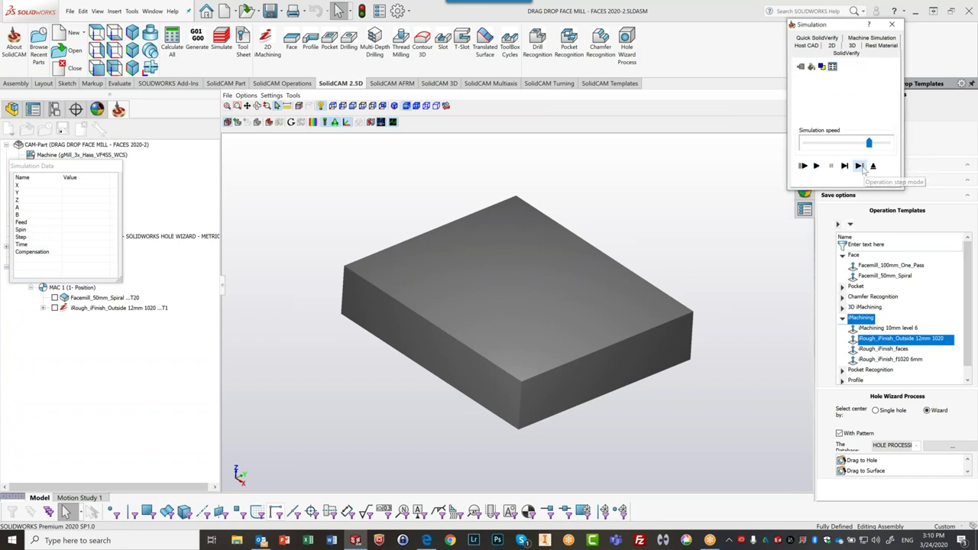
{"action": "left_click", "coordinate": [860, 167]}
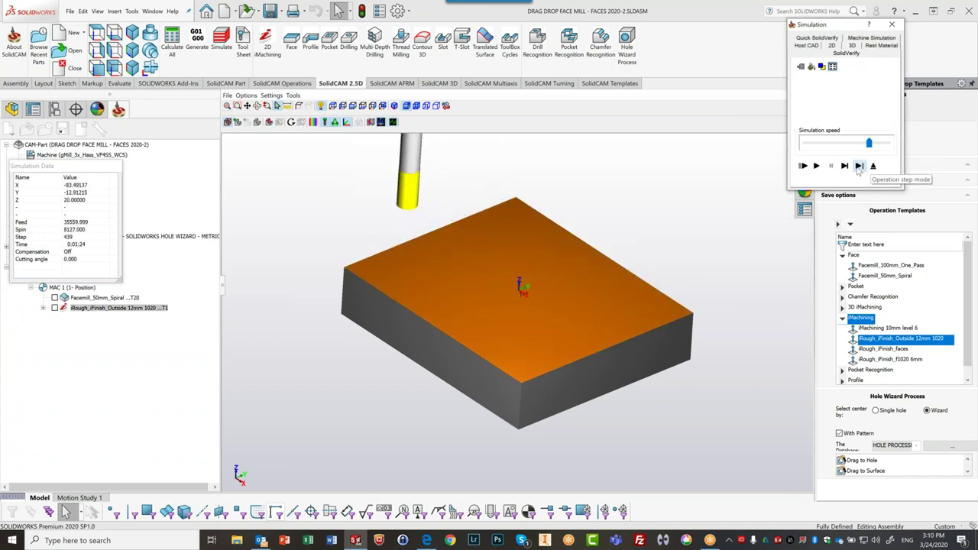
{"action": "left_click", "coordinate": [859, 166]}
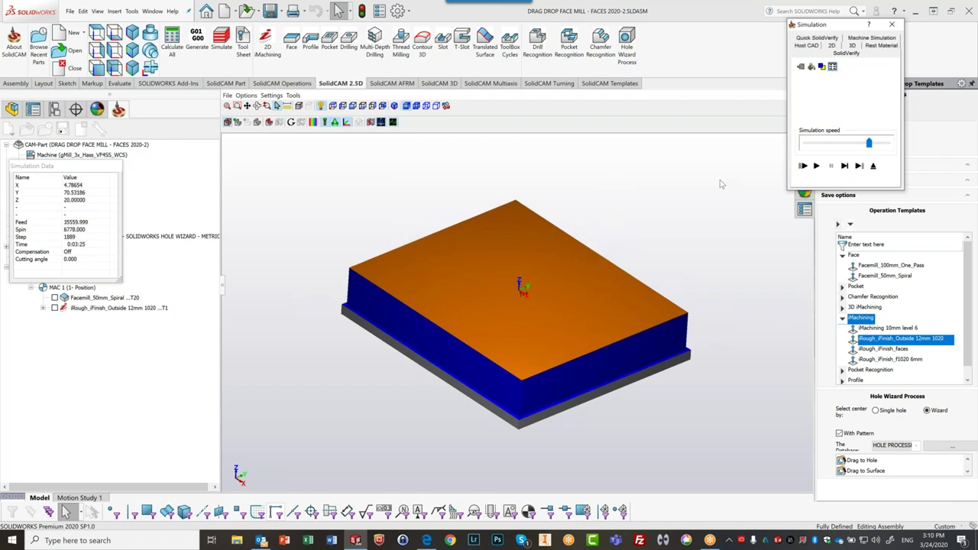
{"action": "left_click", "coordinate": [874, 165]}
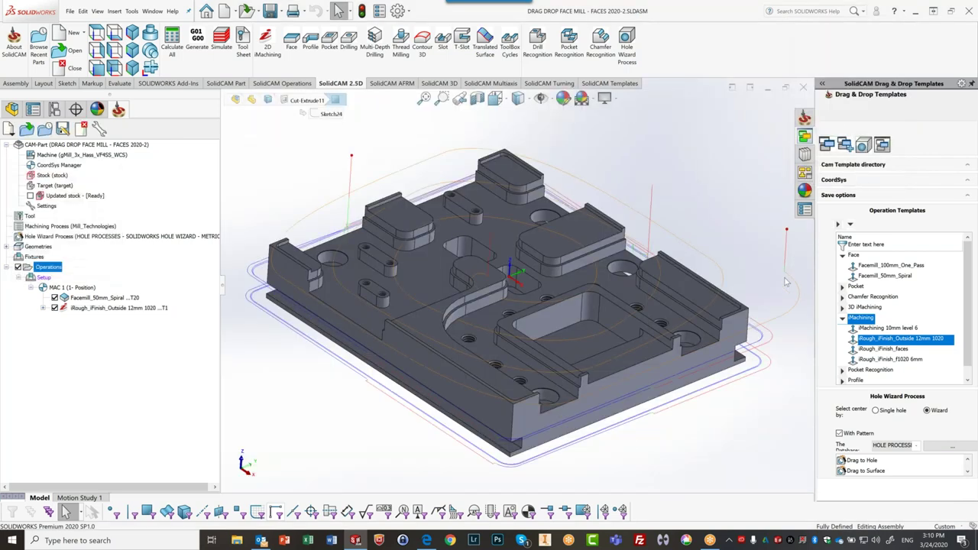
Add an iRough_iFinish_F1020 6mm operation on the plate's top face
{"action": "left_click_drag", "start_coordinate": [885, 341], "coordinate": [680, 331]}
{"action": "left_click_drag", "start_coordinate": [883, 364], "coordinate": [683, 330]}
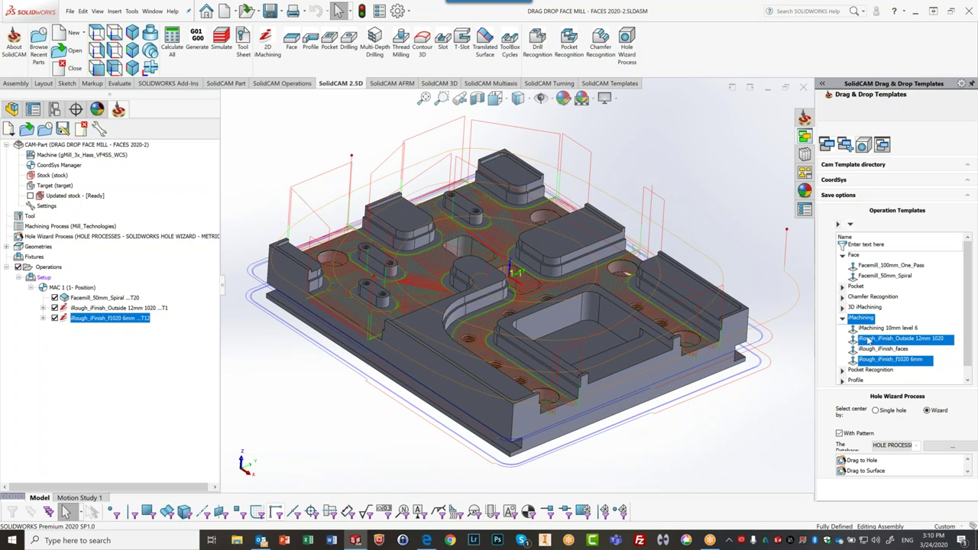
Apply iRough_iFinish_f1020 6mm to the right face, three boss tops, left wall top, lower step and pocket surround
{"action": "left_click", "coordinate": [867, 308]}
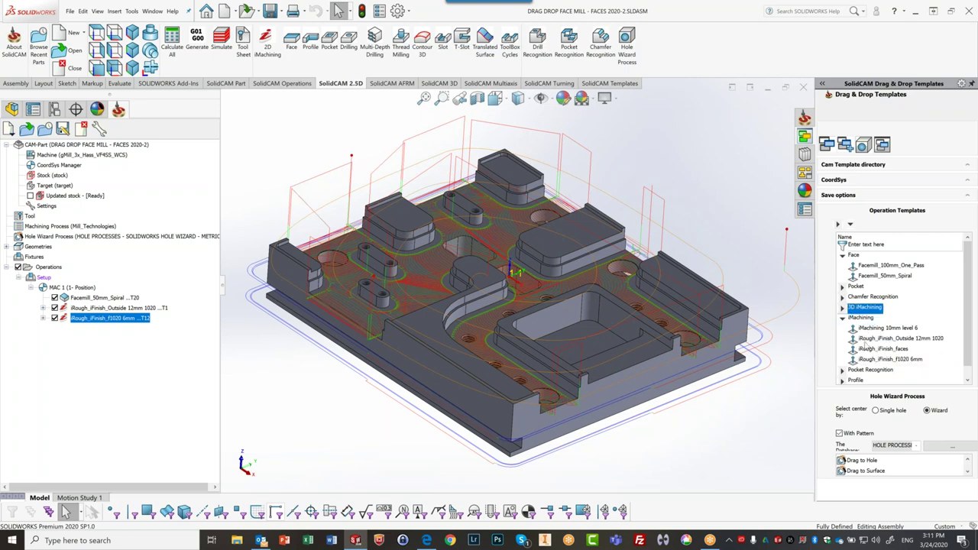
{"action": "left_click", "coordinate": [868, 359]}
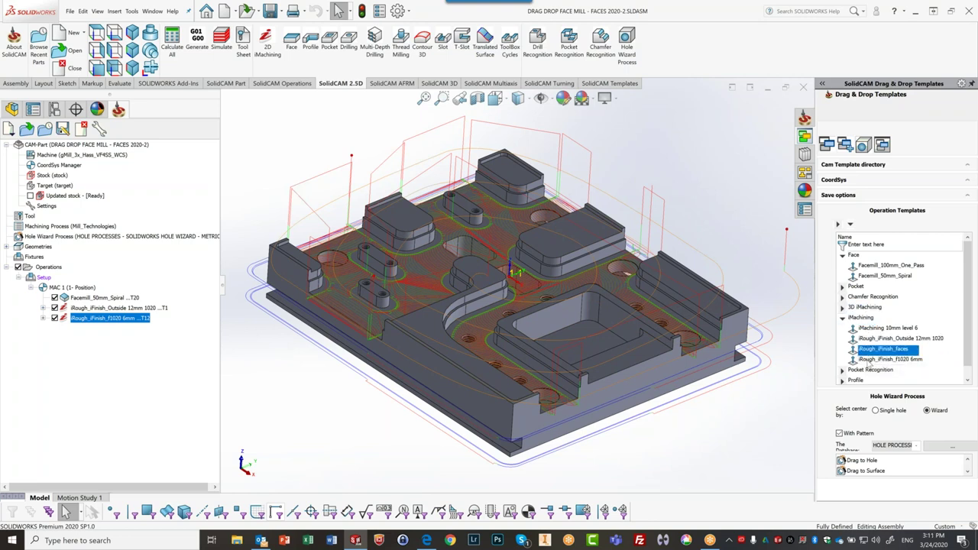
{"action": "left_click_drag", "start_coordinate": [868, 365], "coordinate": [687, 282]}
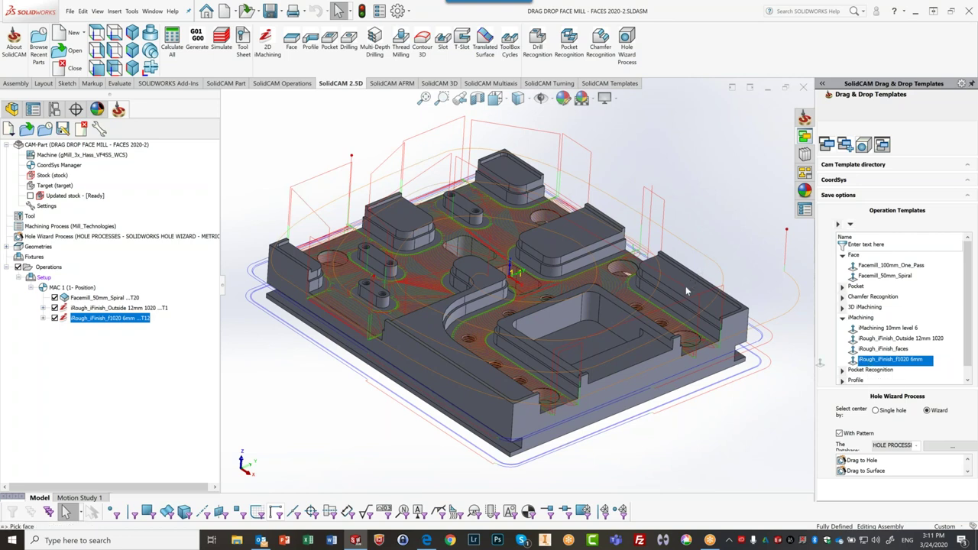
{"action": "left_click", "coordinate": [685, 284]}
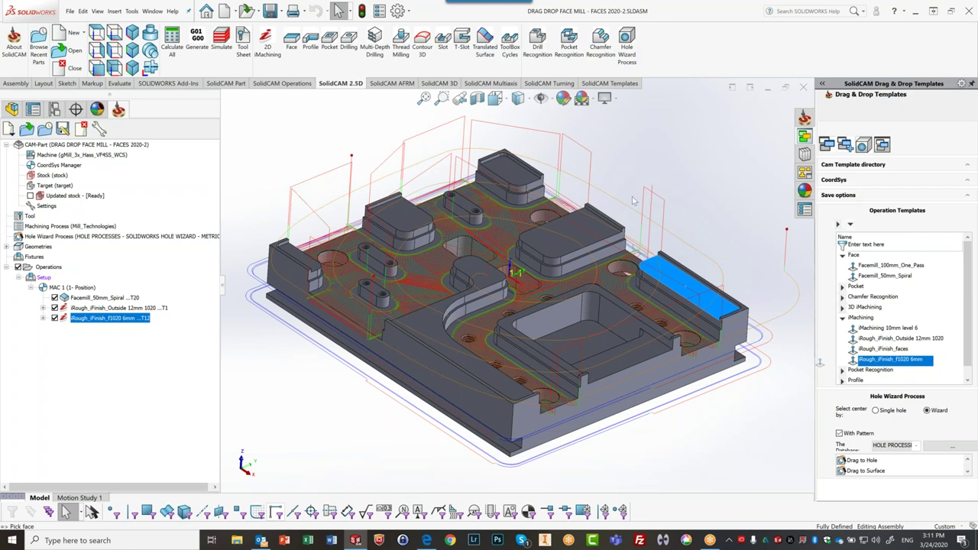
{"action": "left_click", "coordinate": [583, 243]}
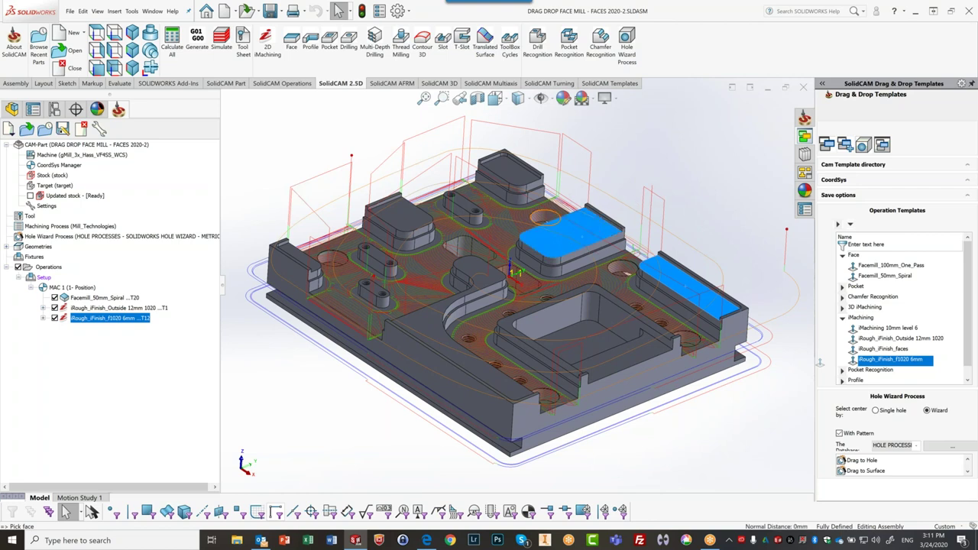
{"action": "left_click", "coordinate": [510, 172]}
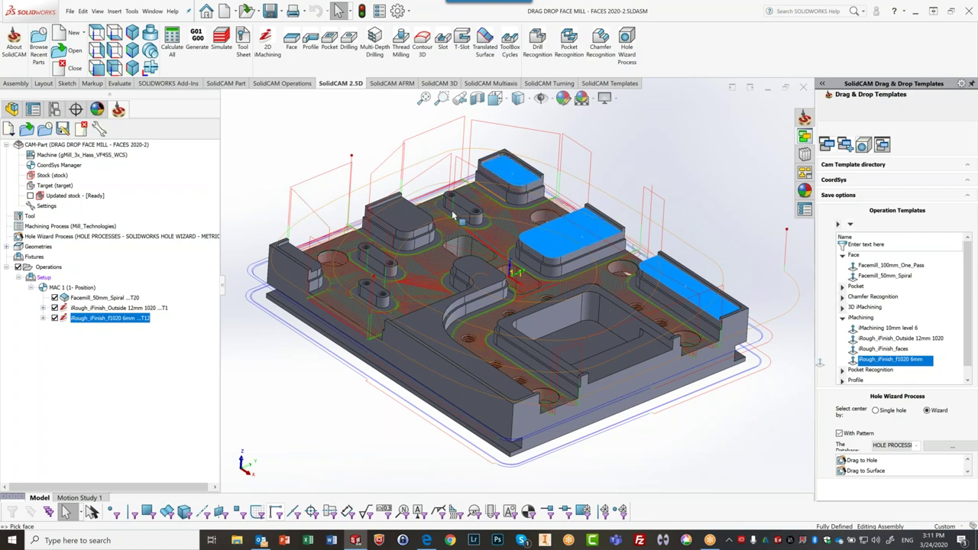
{"action": "left_click", "coordinate": [398, 218]}
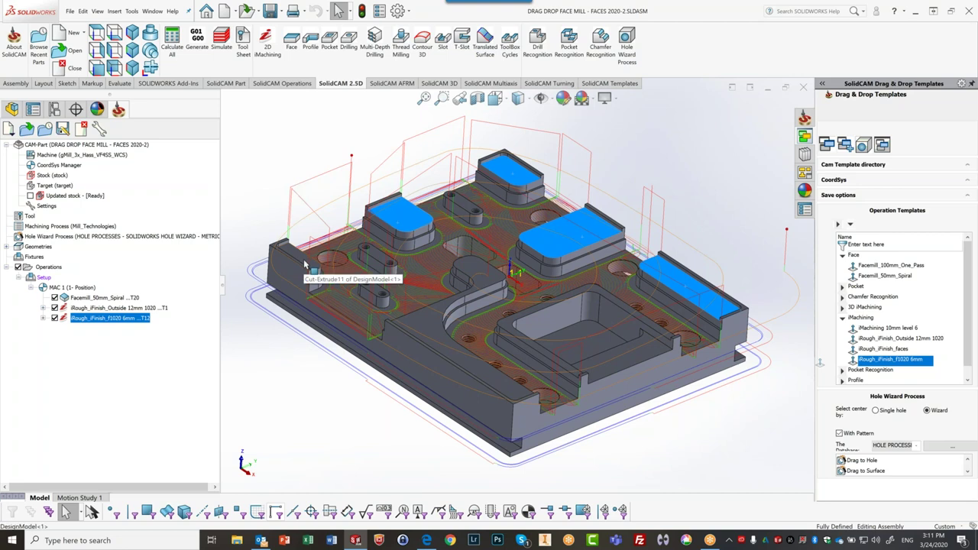
{"action": "left_click", "coordinate": [300, 257]}
{"action": "left_click", "coordinate": [413, 330]}
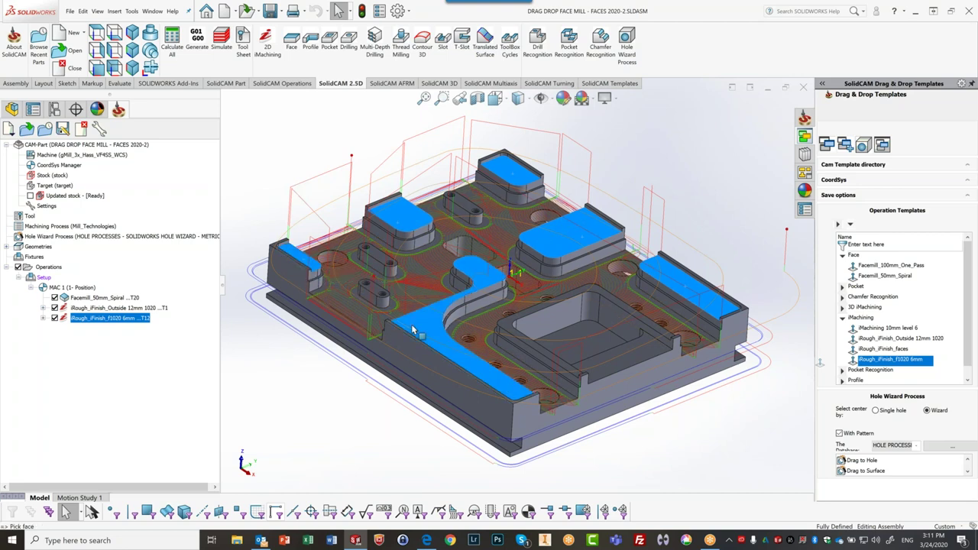
{"action": "left_click", "coordinate": [612, 372]}
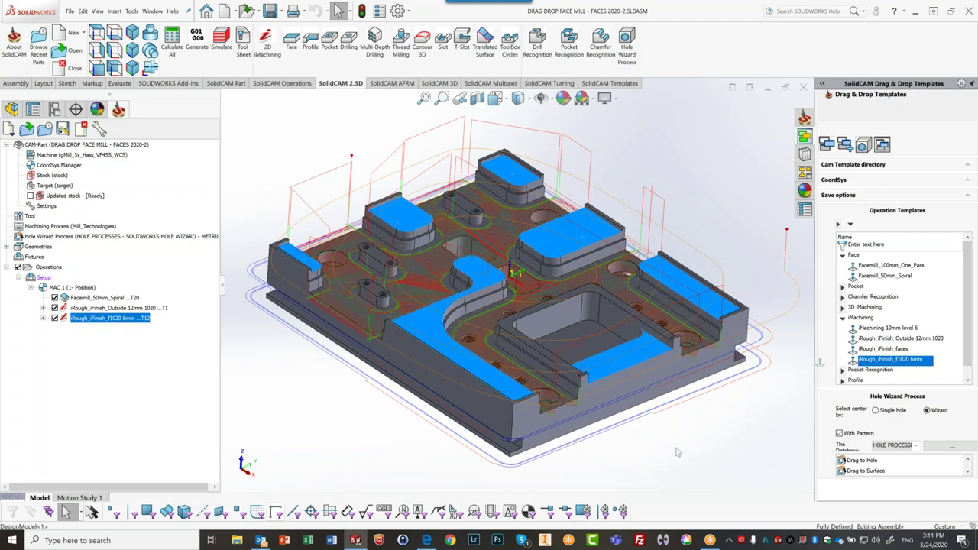
{"action": "left_click", "coordinate": [675, 454]}
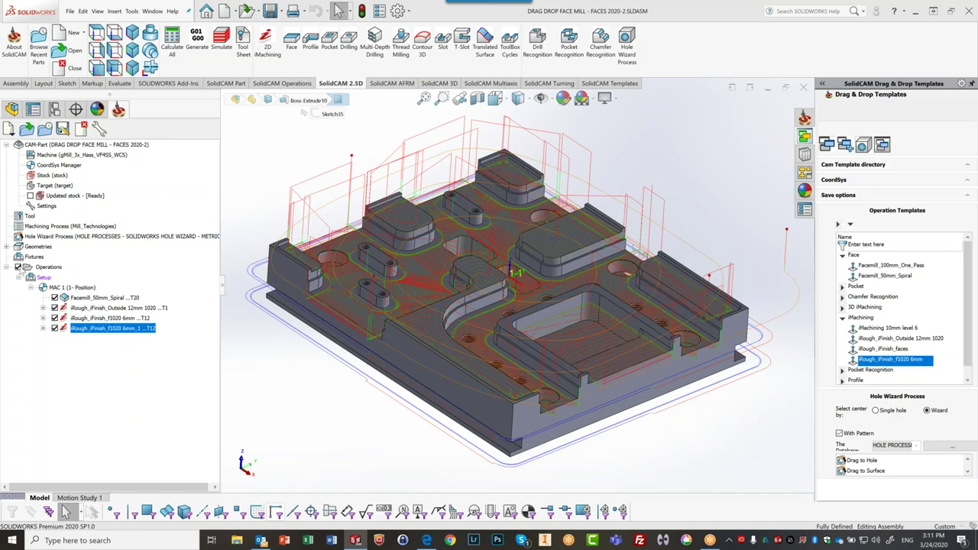
Hide all operation toolpaths, then reuse iRough_iFinish_f1020 6mm_1 on the rectangular pocket floor
{"action": "left_click", "coordinate": [18, 268]}
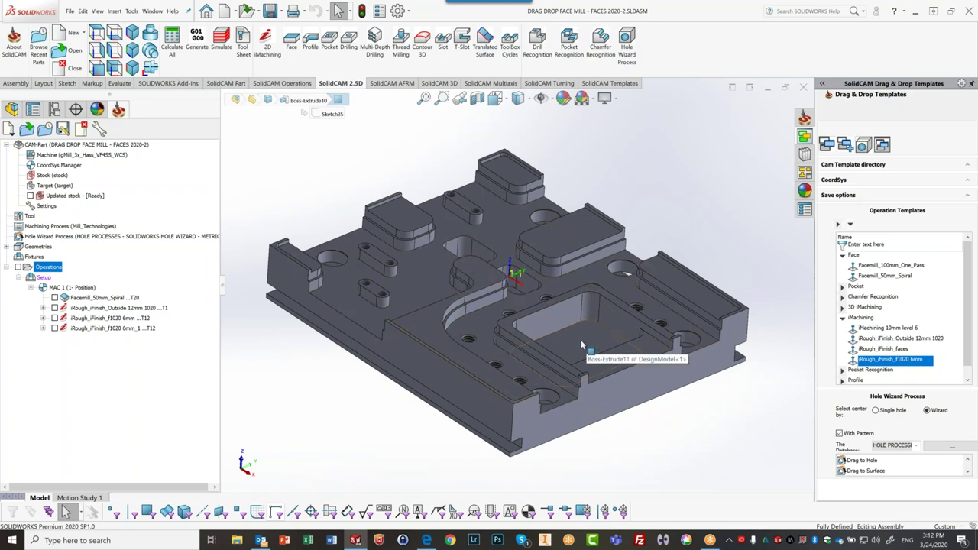
{"action": "left_click", "coordinate": [88, 328]}
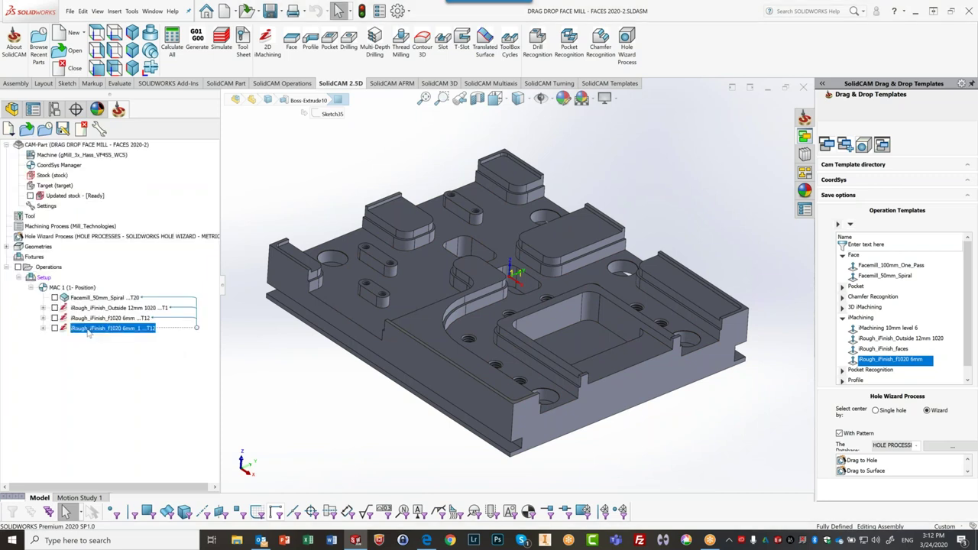
{"action": "left_click", "coordinate": [81, 329]}
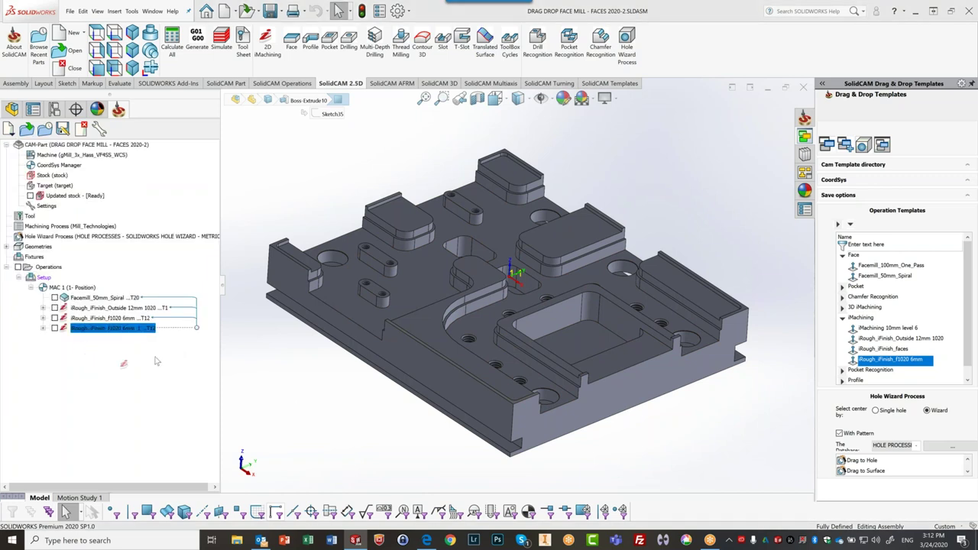
{"action": "left_click", "coordinate": [574, 345]}
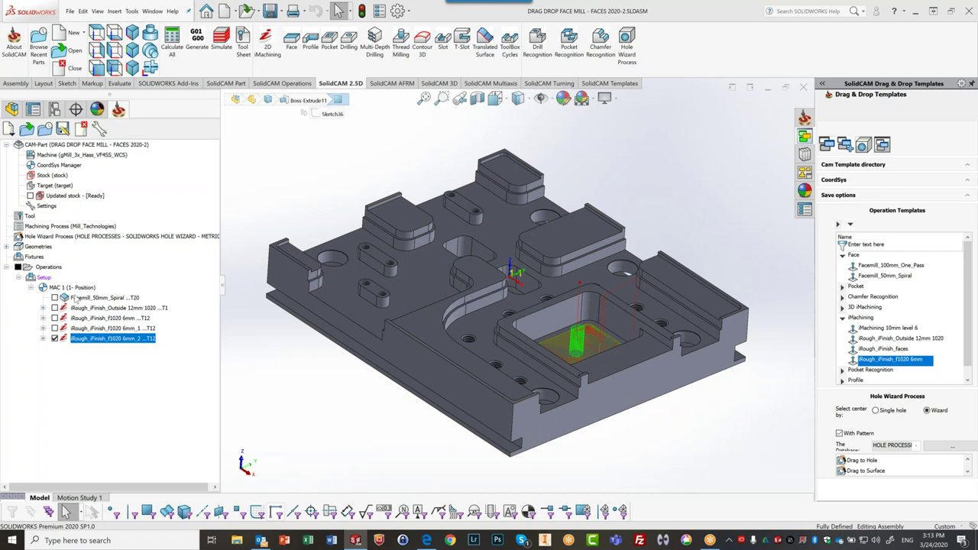
Delete the iRough_iFinish_f1020 6mm_2 operation and start a new 2D iMachining operation
{"action": "right_click", "coordinate": [88, 345]}
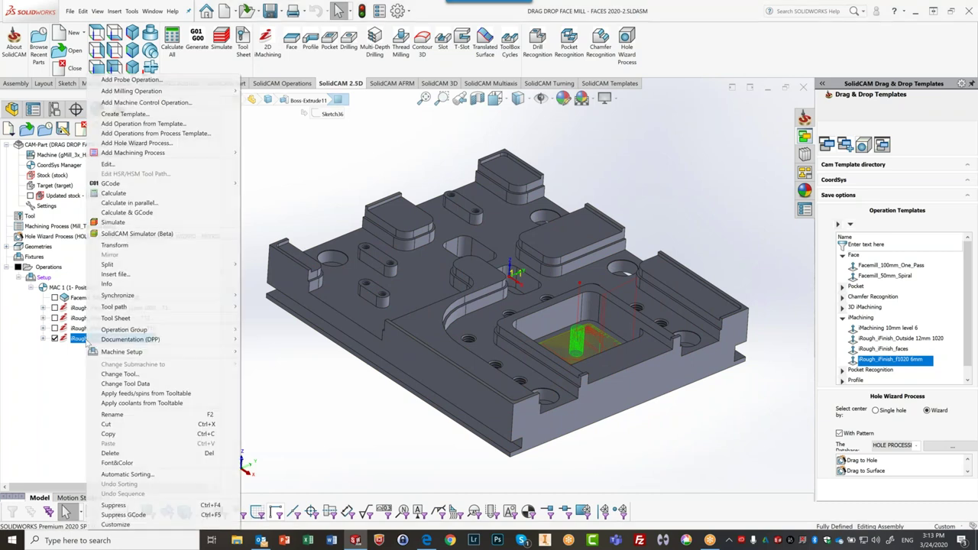
{"action": "left_click", "coordinate": [144, 454]}
{"action": "left_click", "coordinate": [606, 394]}
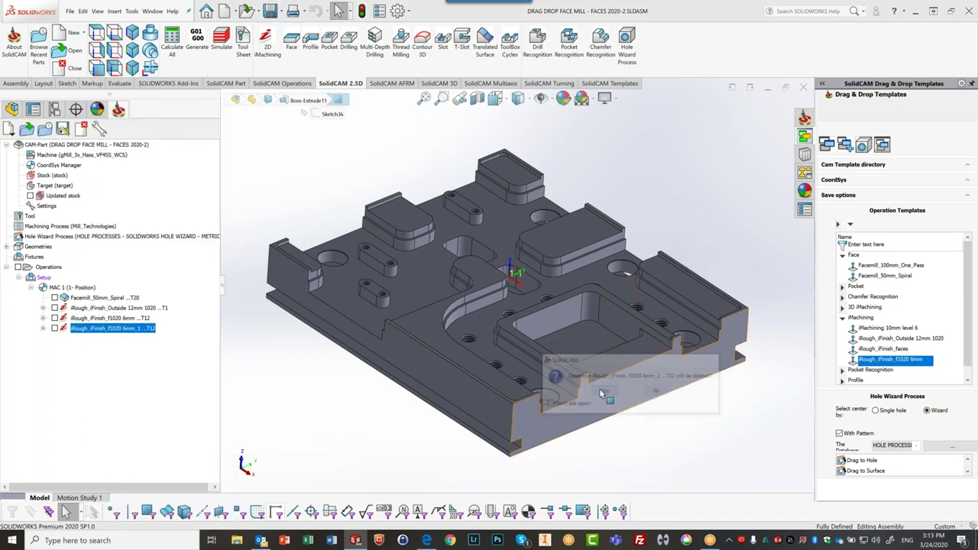
{"action": "left_click", "coordinate": [267, 42]}
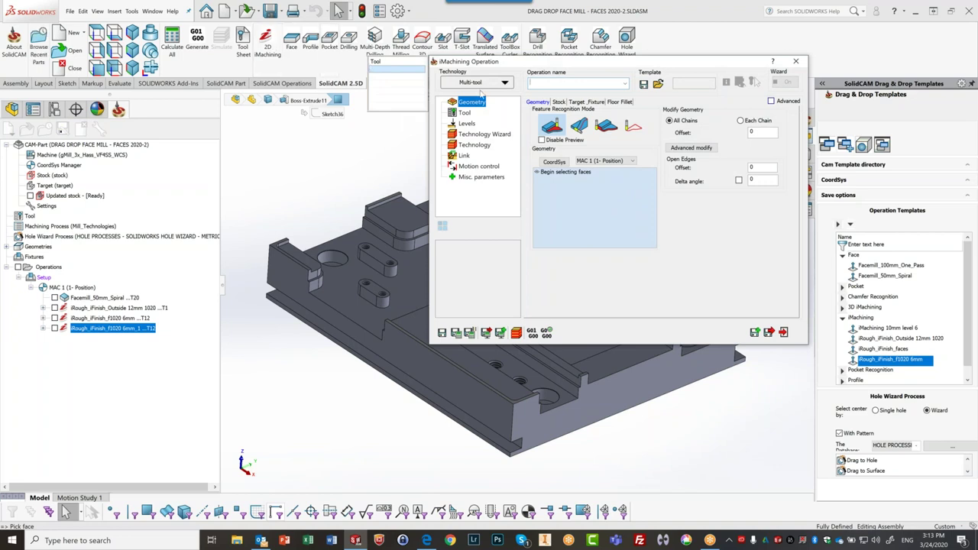
Set the iMachining technology to iRough + iFinish with the large pocket floor as geometry
{"action": "left_click", "coordinate": [478, 83]}
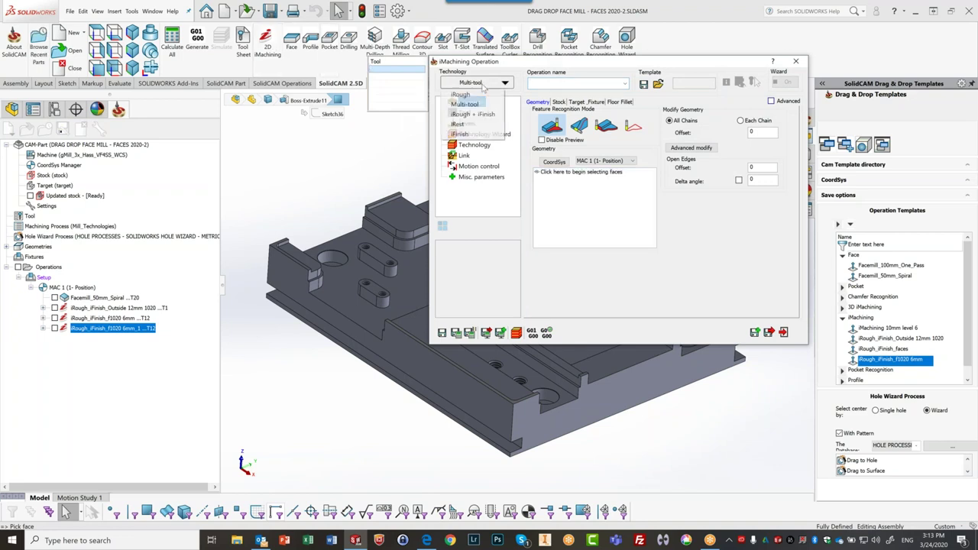
{"action": "left_click", "coordinate": [479, 115]}
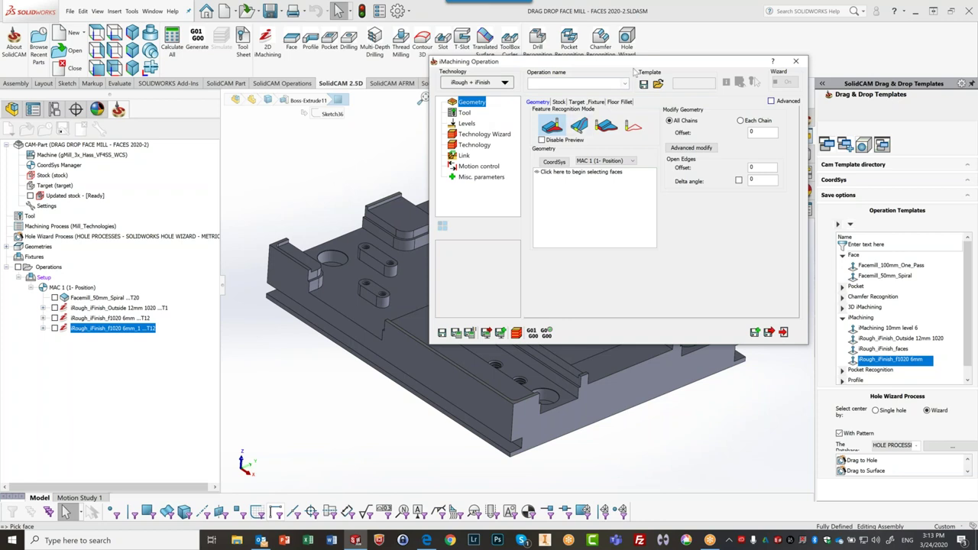
{"action": "left_click_drag", "start_coordinate": [644, 65], "coordinate": [784, 68]}
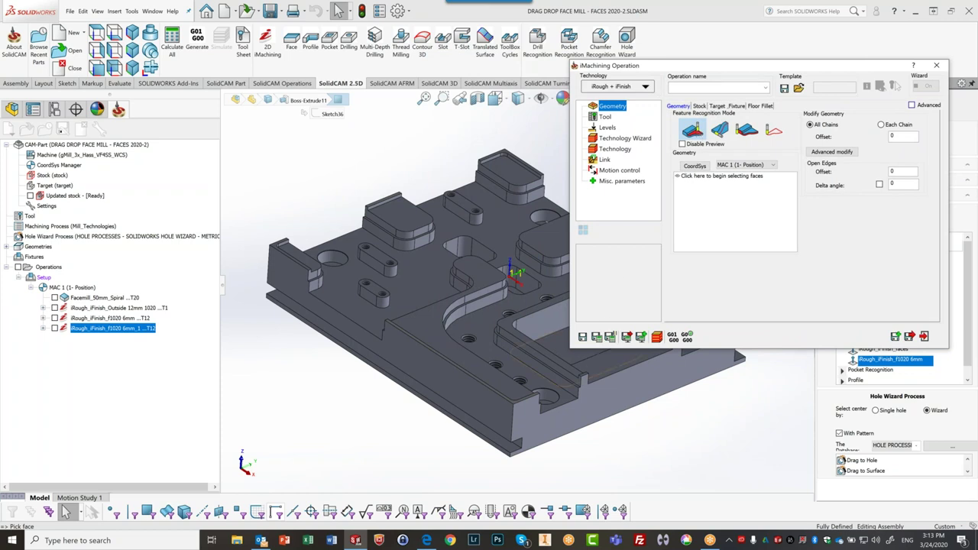
{"action": "left_click", "coordinate": [559, 348]}
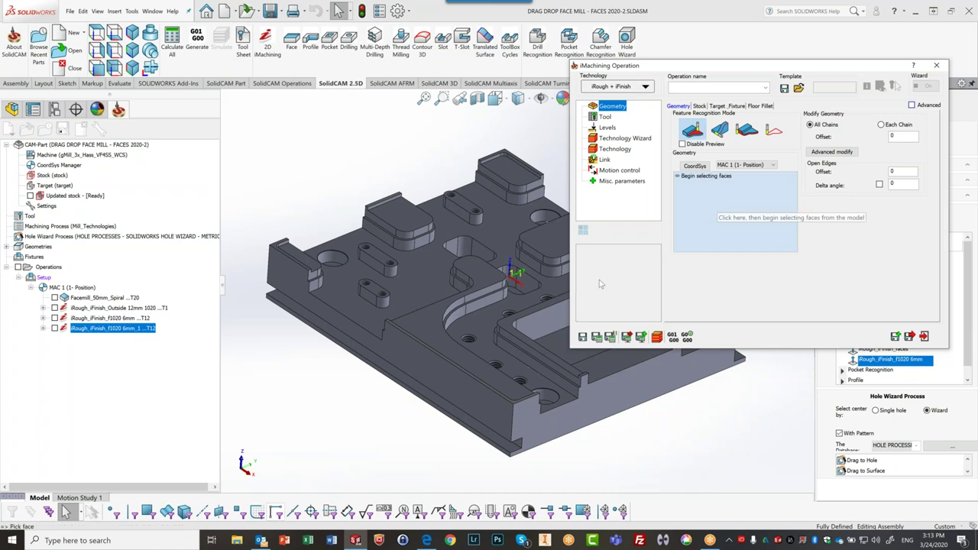
{"action": "left_click", "coordinate": [556, 341]}
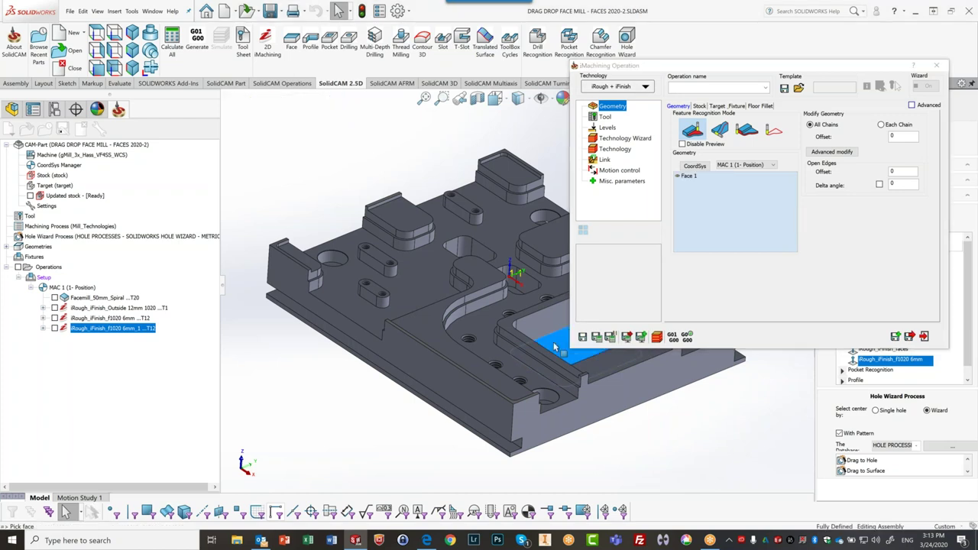
{"action": "left_click", "coordinate": [606, 117]}
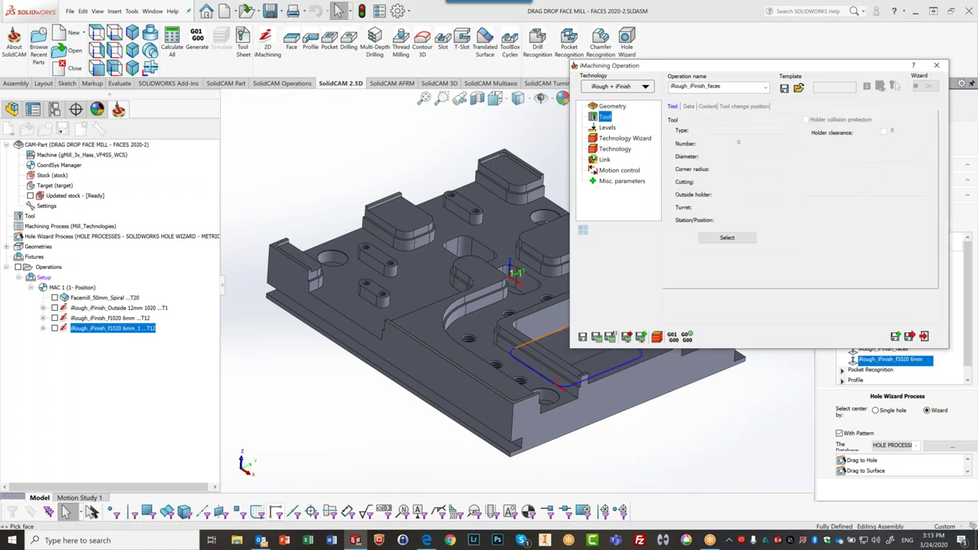
{"action": "left_click", "coordinate": [727, 238]}
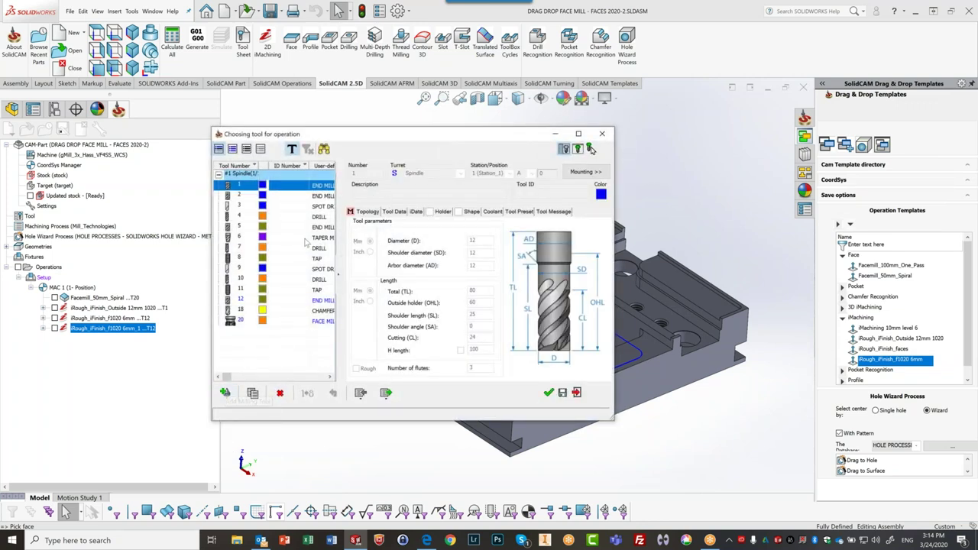
Assign tool 5, the 8 mm four-flute end mill, and check levels: safety distance 2, depth 10.15
{"action": "left_click", "coordinate": [320, 196]}
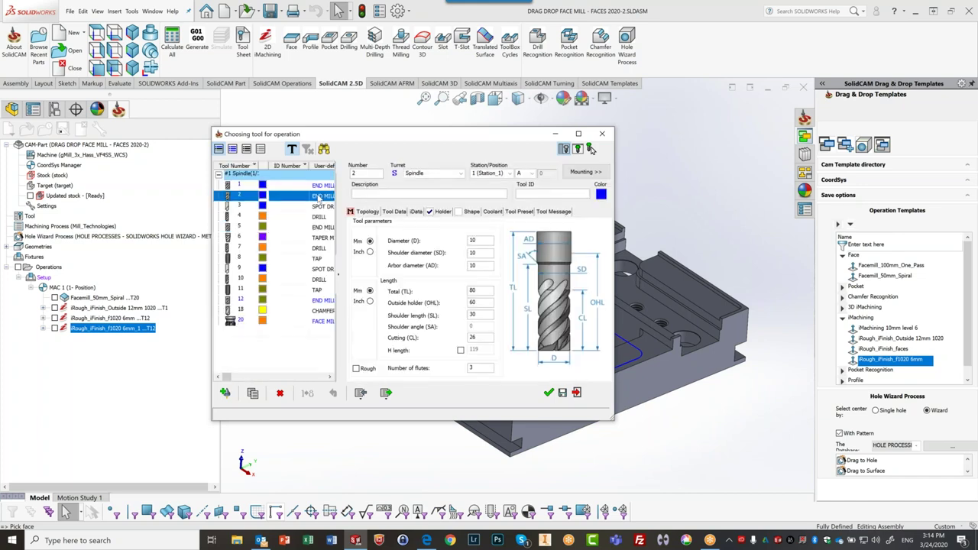
{"action": "left_click", "coordinate": [321, 228]}
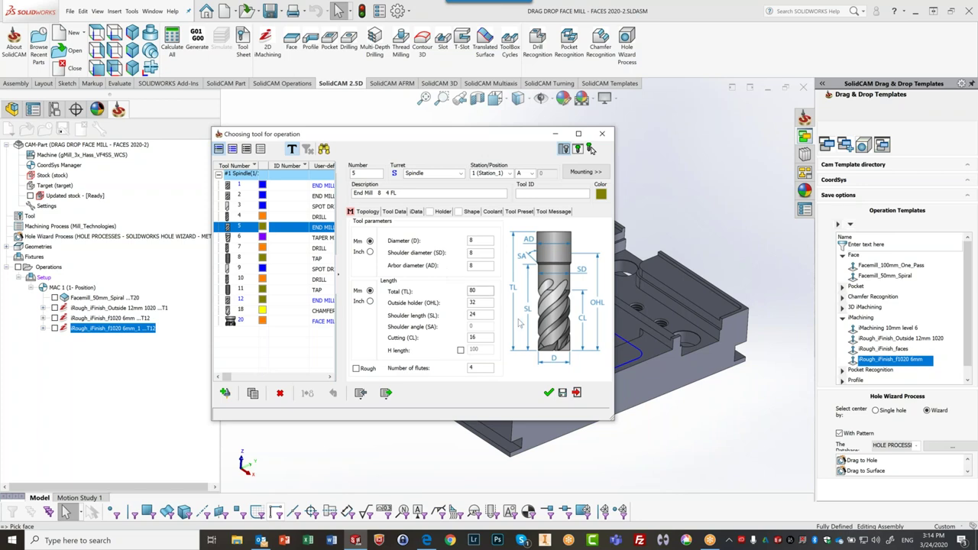
{"action": "left_click", "coordinate": [549, 393]}
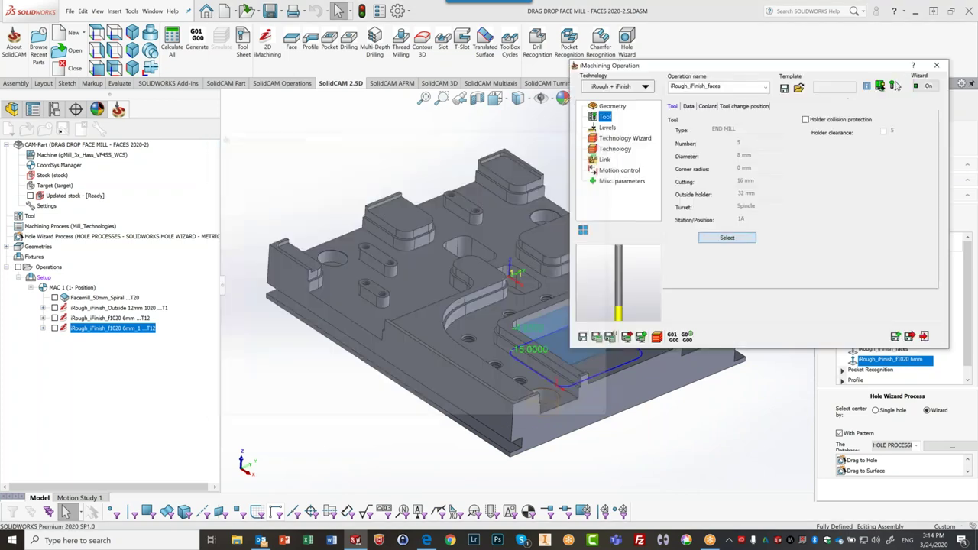
{"action": "left_click", "coordinate": [608, 129]}
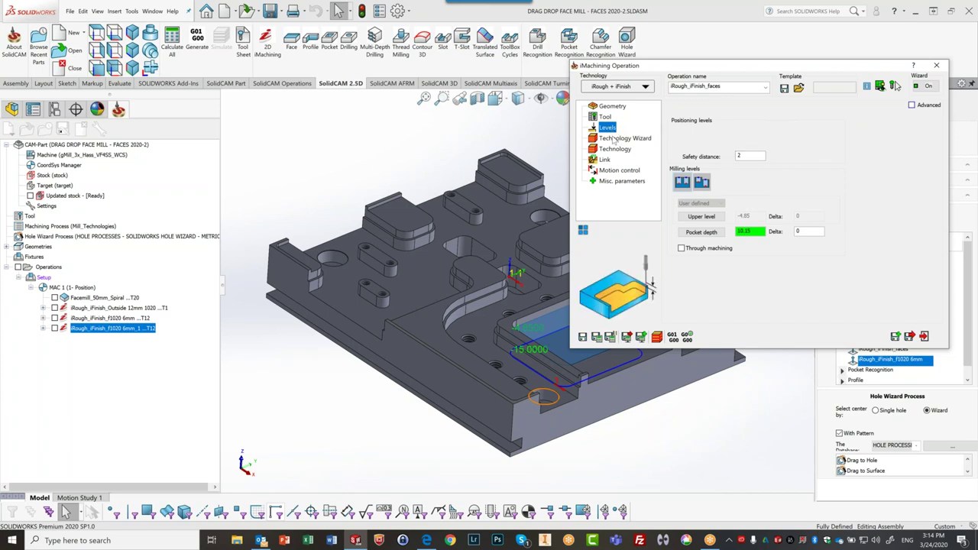
{"action": "left_click_drag", "start_coordinate": [717, 67], "coordinate": [466, 30]}
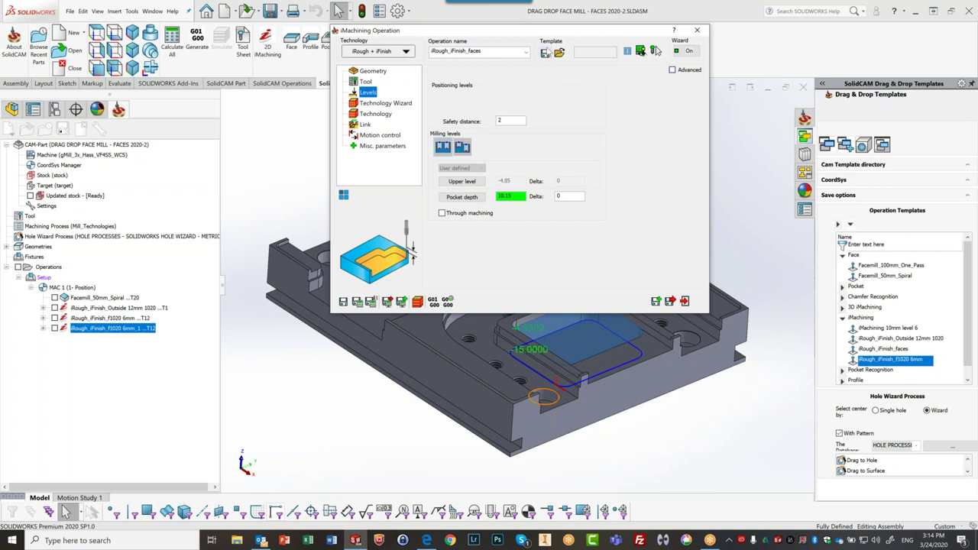
Save the settings as template iRough_iFinish_Widia class 8mm, then exit the operation without saving
{"action": "left_click", "coordinate": [545, 54]}
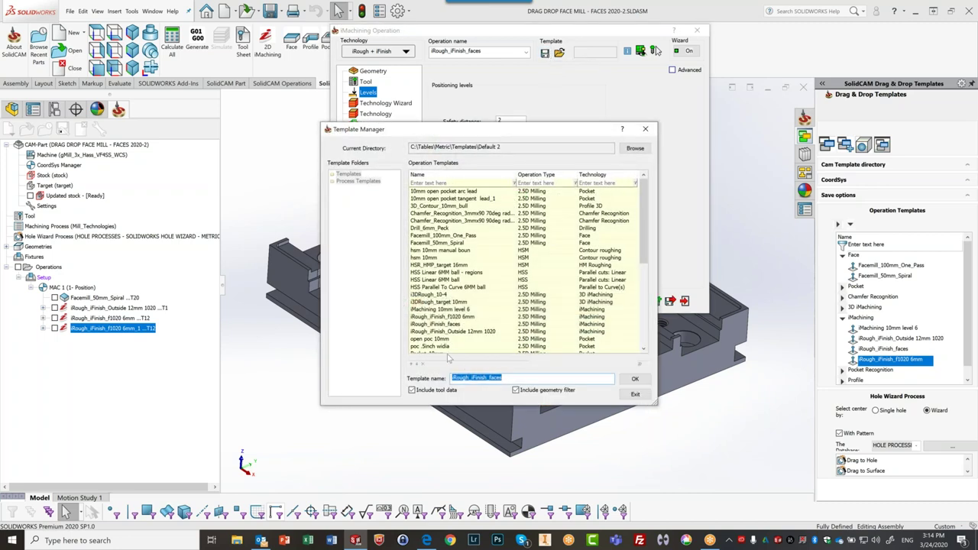
{"action": "left_click", "coordinate": [506, 377]}
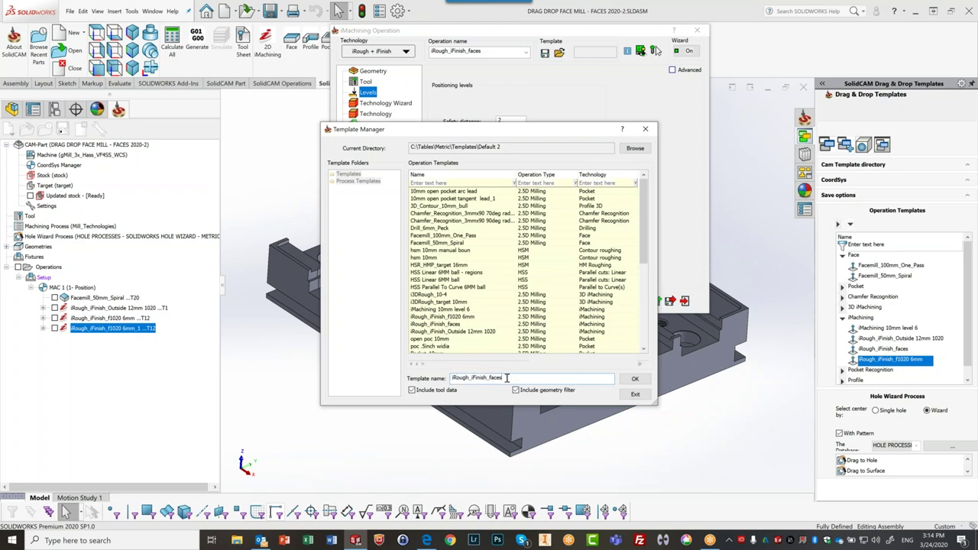
{"action": "left_click_drag", "start_coordinate": [506, 378], "coordinate": [489, 390]}
{"action": "type", "text": "W"}
{"action": "type", "text": "mm"}
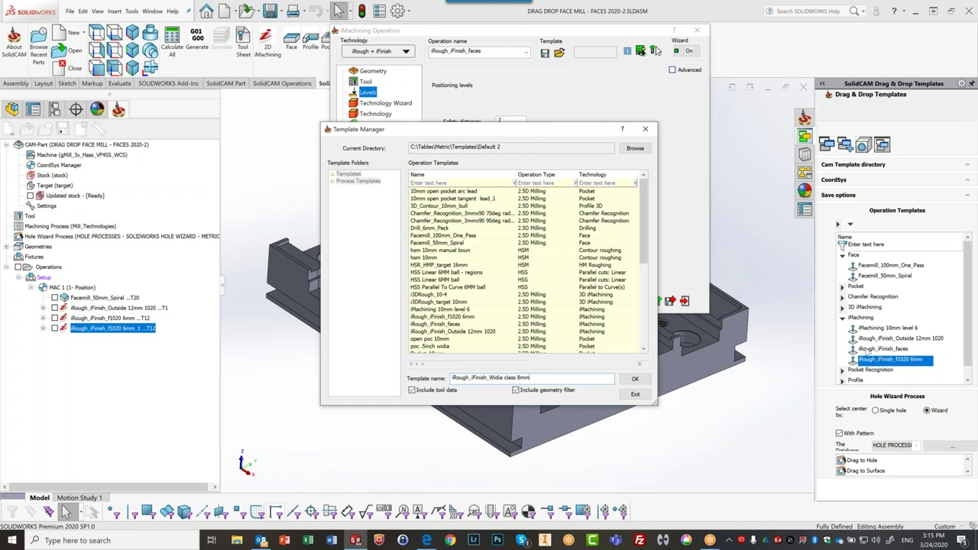
{"action": "left_click", "coordinate": [636, 379]}
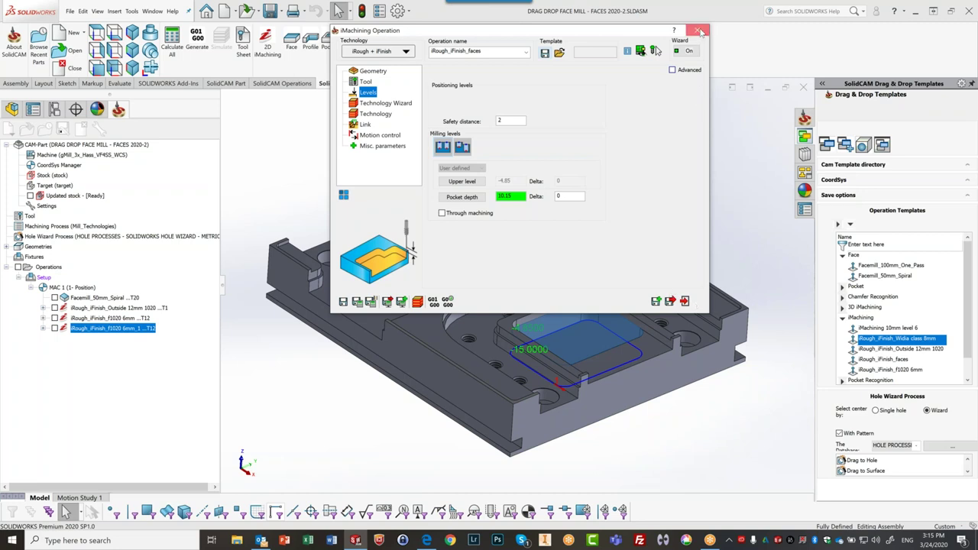
{"action": "left_click", "coordinate": [698, 32]}
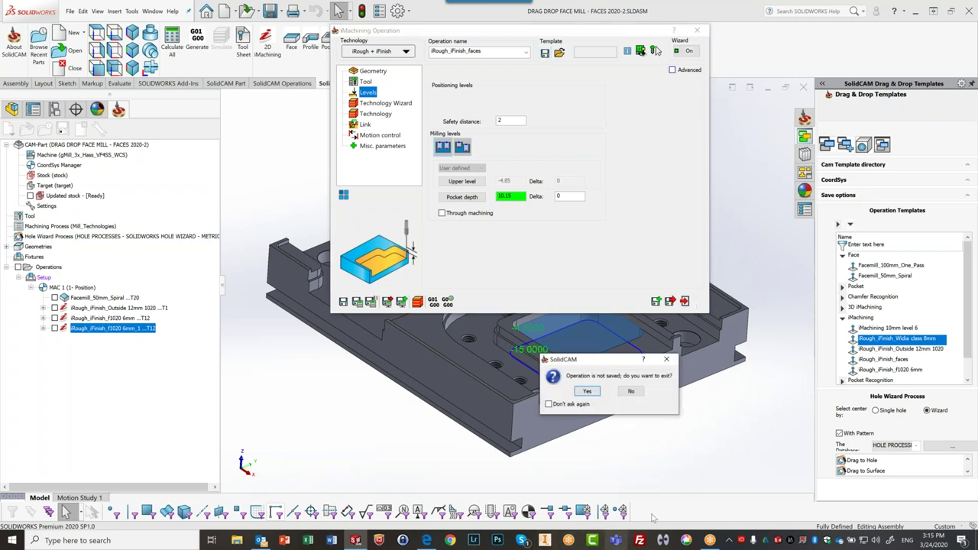
{"action": "left_click", "coordinate": [586, 391]}
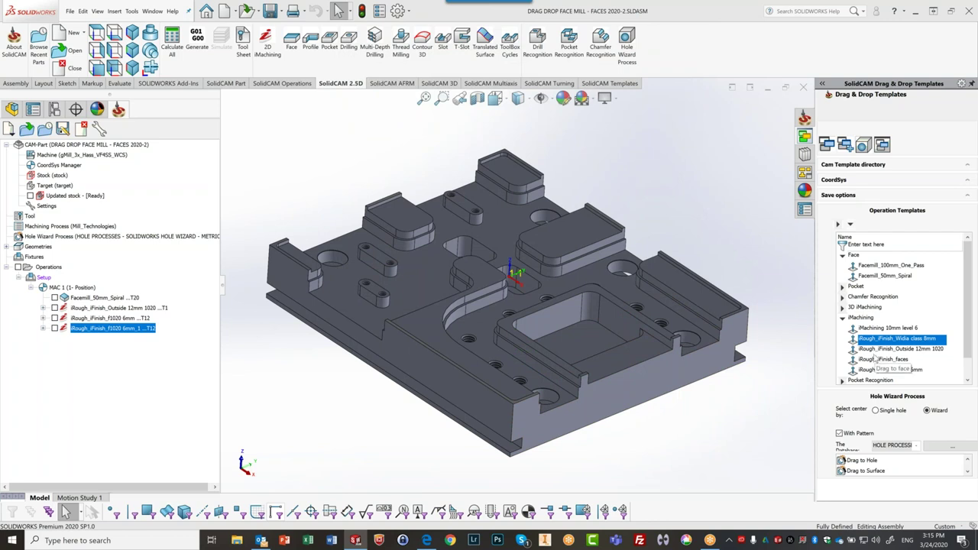
Apply the Widia class 8mm template to the large pocket floor and to both small pocket floors
{"action": "left_click_drag", "start_coordinate": [871, 341], "coordinate": [561, 342]}
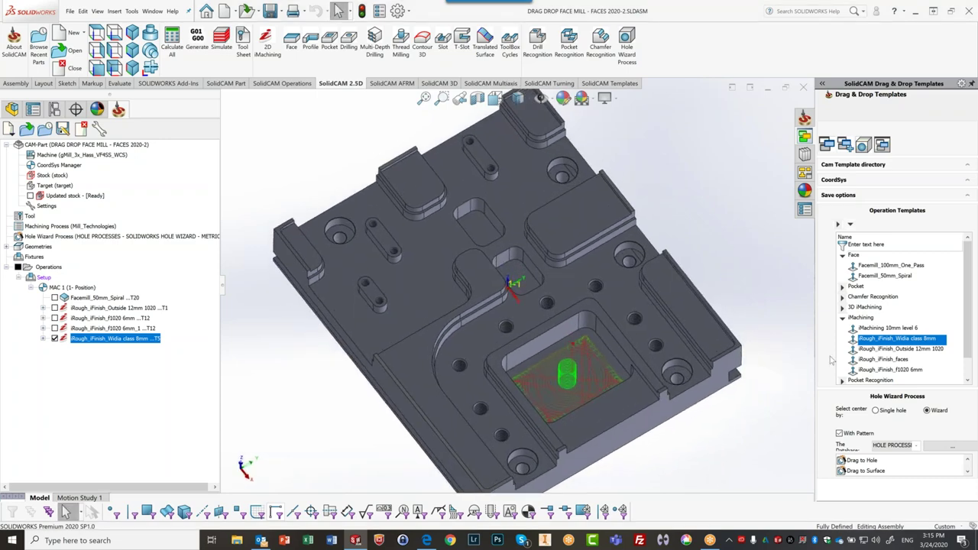
{"action": "left_click_drag", "start_coordinate": [875, 341], "coordinate": [518, 276]}
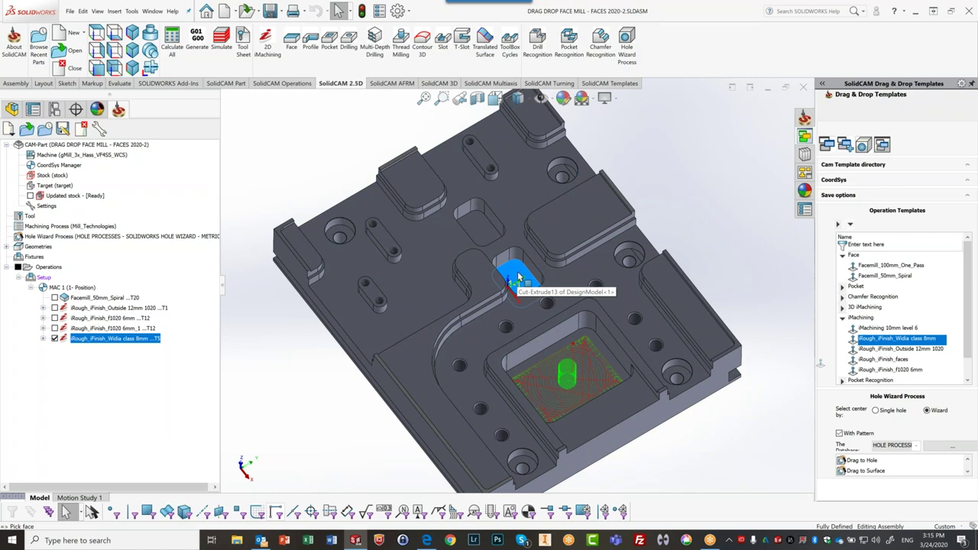
{"action": "left_click", "coordinate": [476, 226]}
{"action": "left_click", "coordinate": [684, 183]}
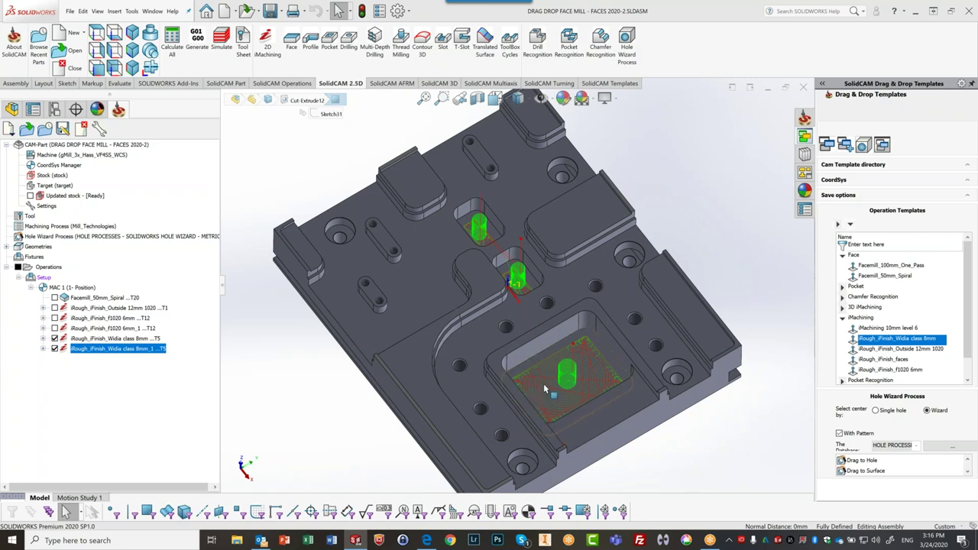
{"action": "mouse_move", "coordinate": [544, 382]}
{"action": "middle_mouse_down"}
{"action": "mouse_move", "coordinate": [551, 359]}
{"action": "mouse_move", "coordinate": [528, 382]}
{"action": "middle_mouse_up"}
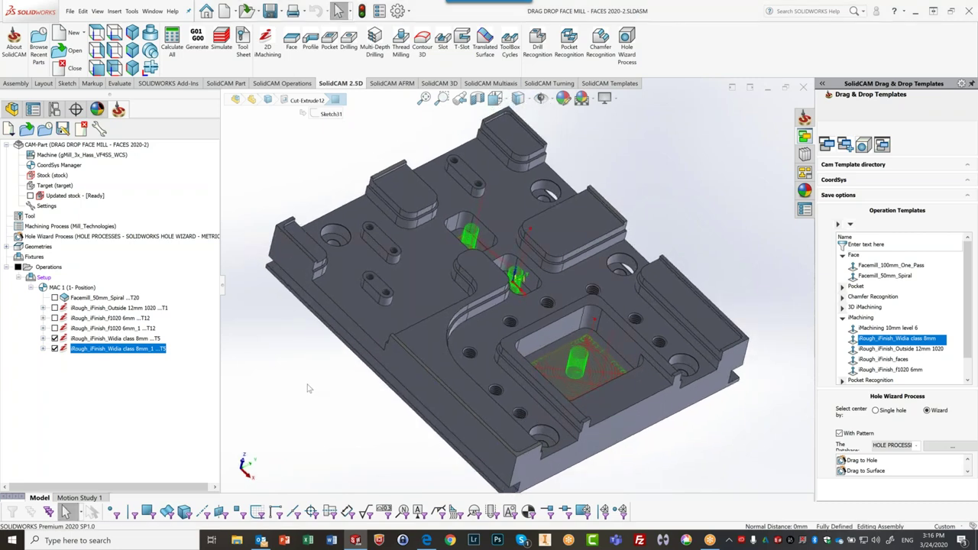
{"action": "left_click", "coordinate": [83, 349]}
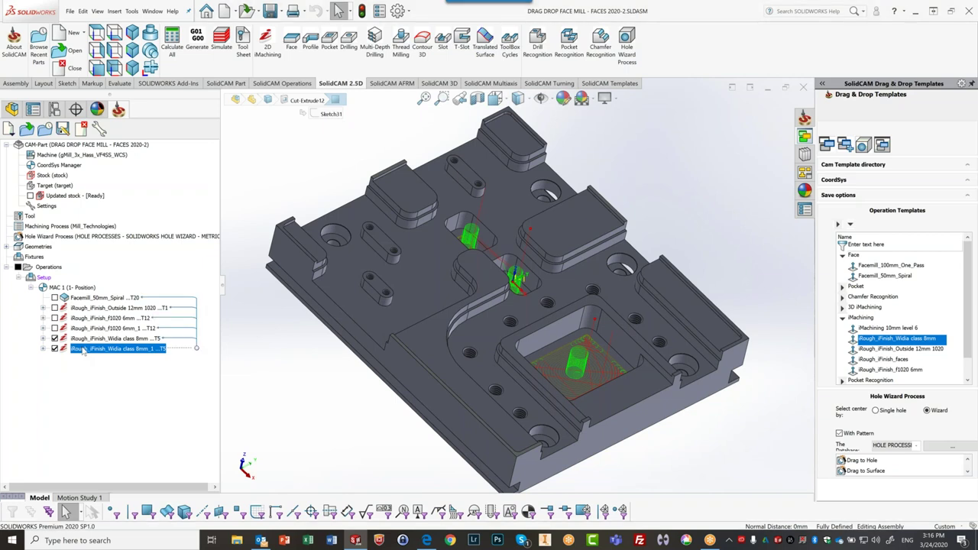
Review the tool, cutting conditions and technology of iRough_iFinish_Widia class 8mm_1, then close its editor
{"action": "right_click", "coordinate": [83, 349]}
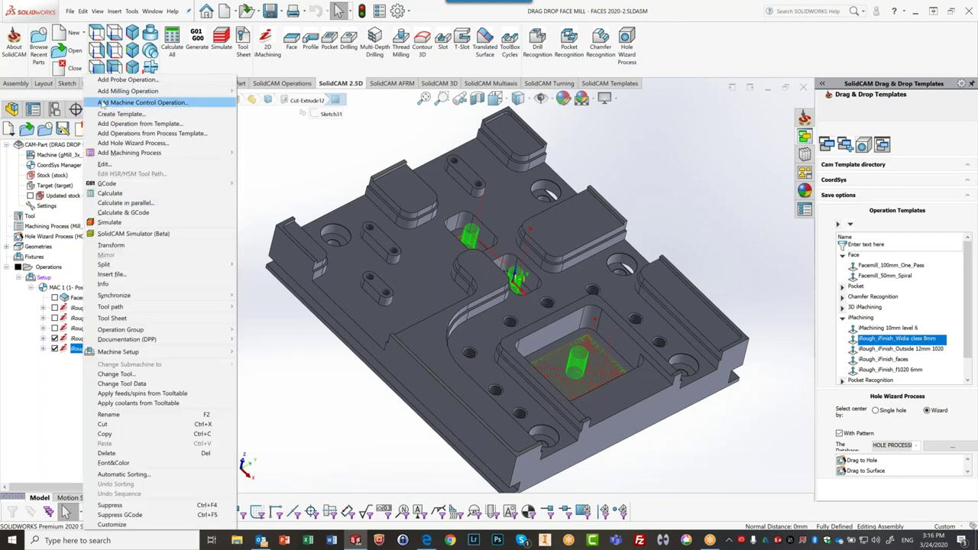
{"action": "left_click", "coordinate": [112, 165]}
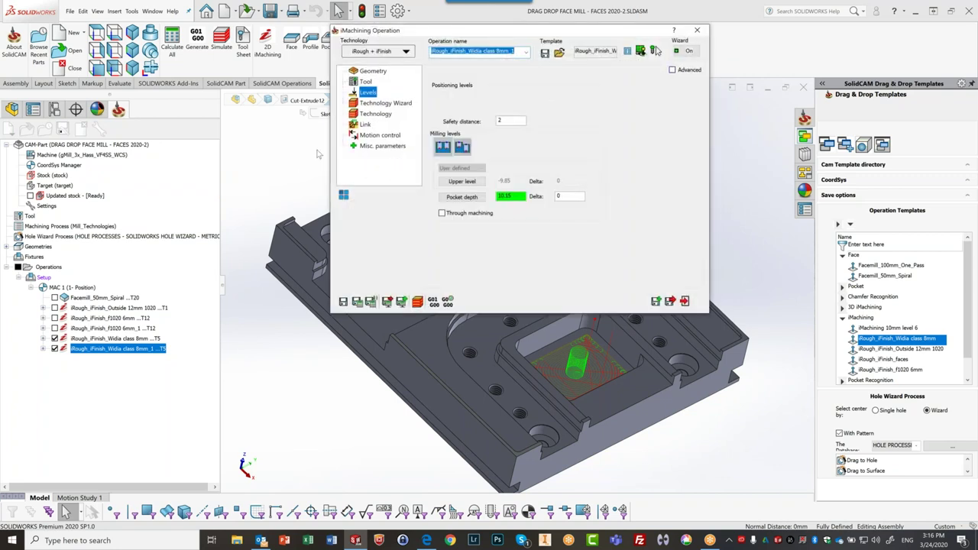
{"action": "left_click", "coordinate": [368, 81]}
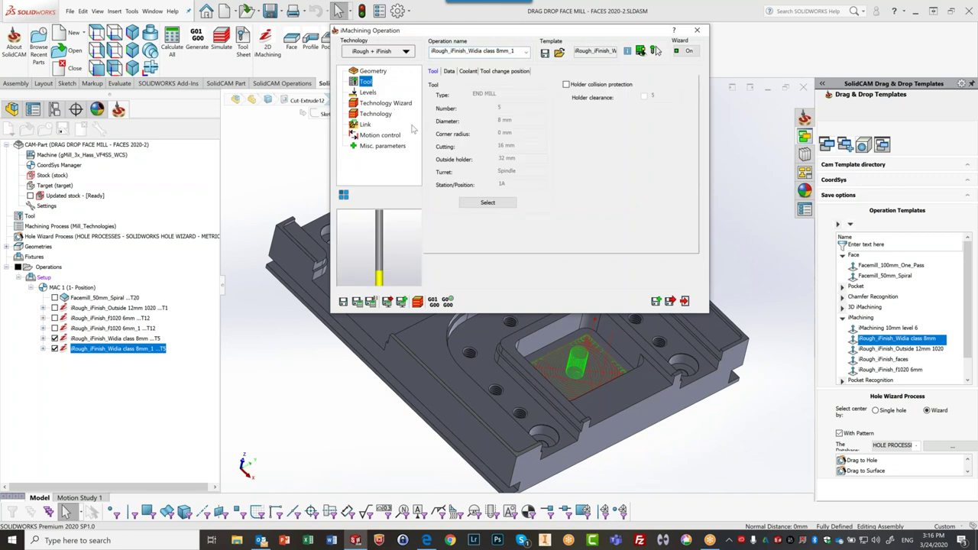
{"action": "left_click", "coordinate": [397, 104]}
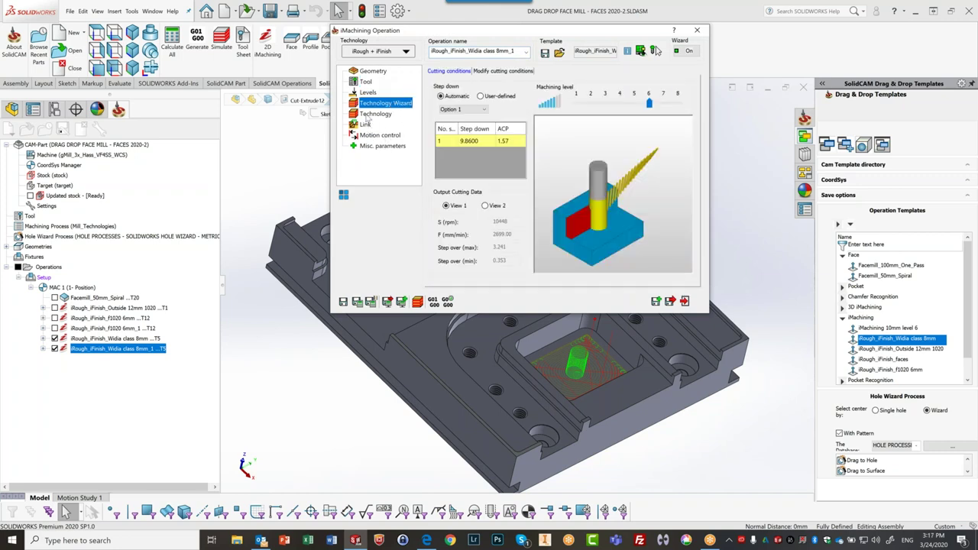
{"action": "left_click", "coordinate": [367, 114]}
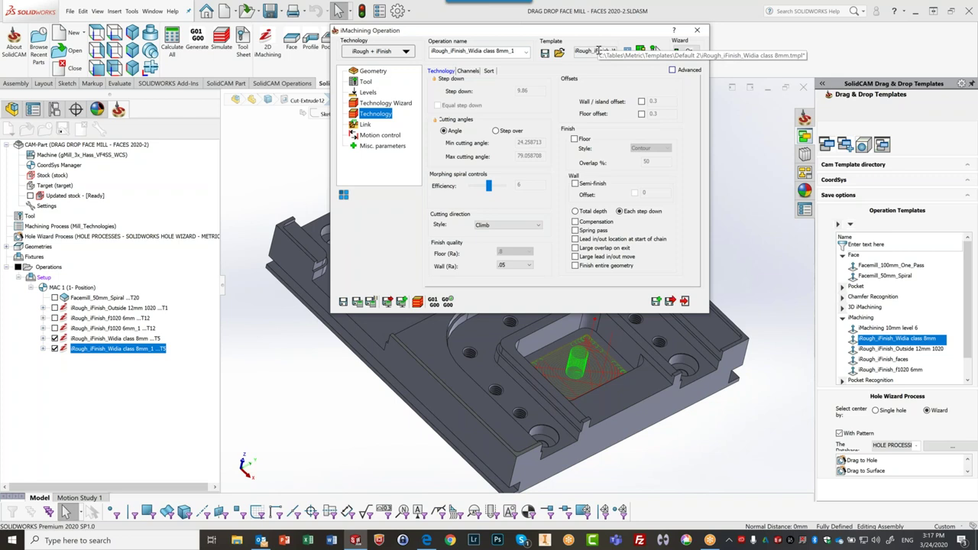
{"action": "left_click", "coordinate": [697, 30]}
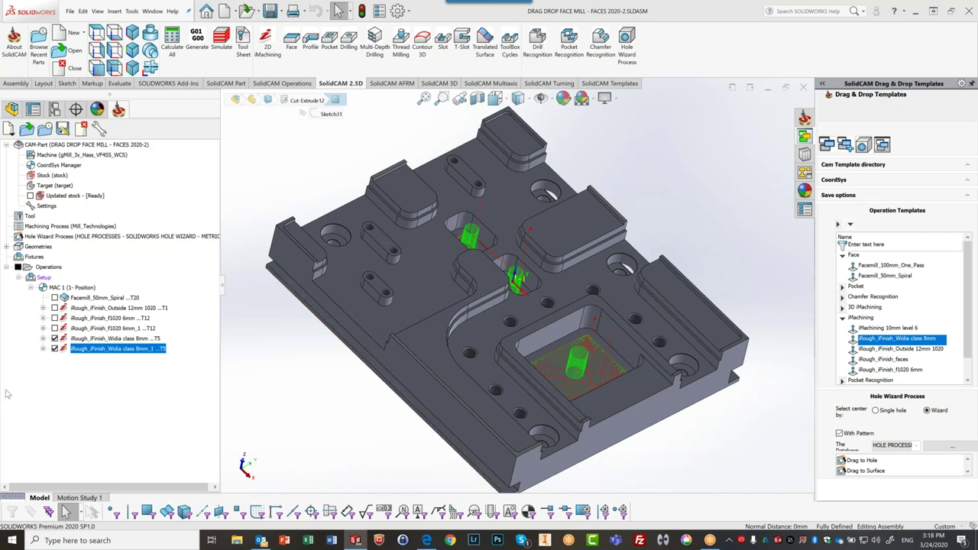
Delete all operations under the Operations node and confirm with Yes
{"action": "right_click", "coordinate": [57, 271]}
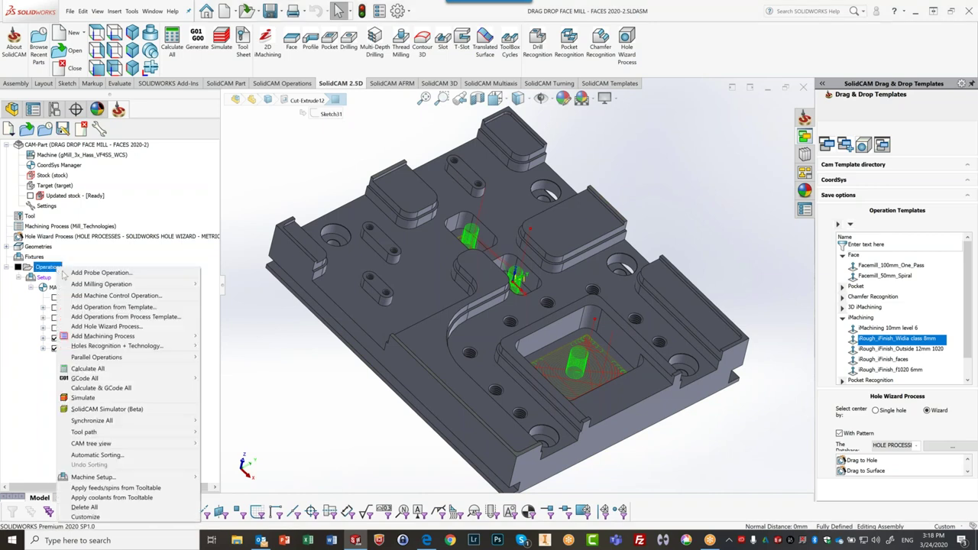
{"action": "left_click", "coordinate": [128, 507]}
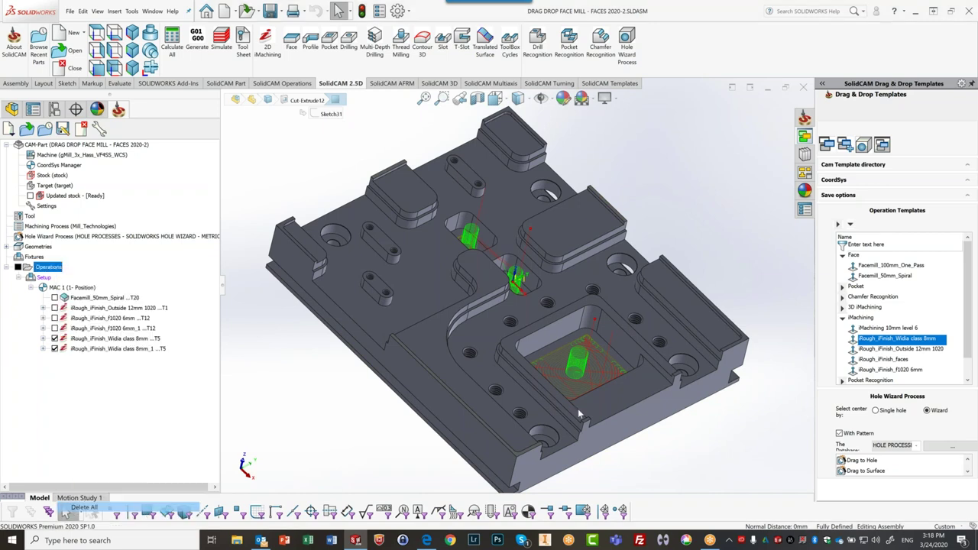
{"action": "left_click", "coordinate": [579, 409]}
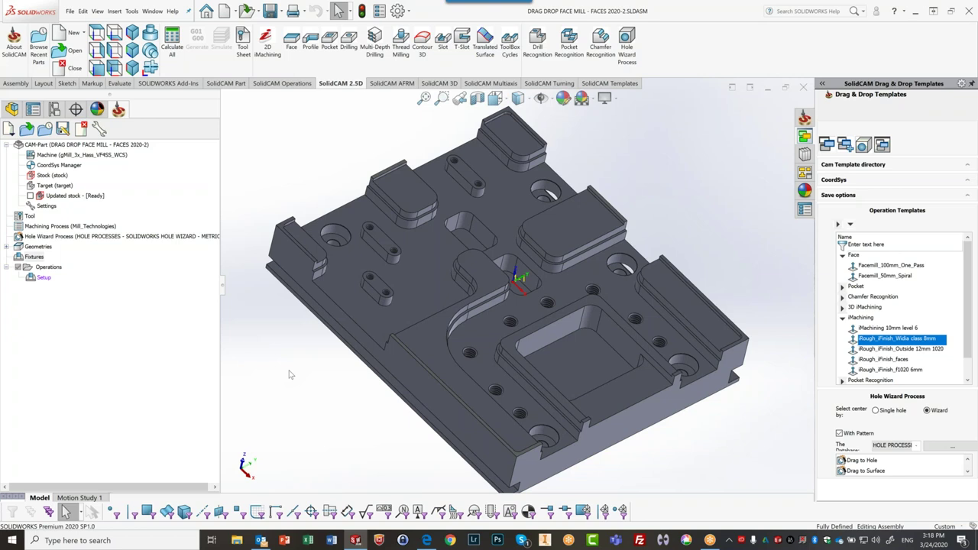
Define the stock by 3D Model using the plate's Solid 1, preview it, and accept
{"action": "right_click", "coordinate": [58, 175]}
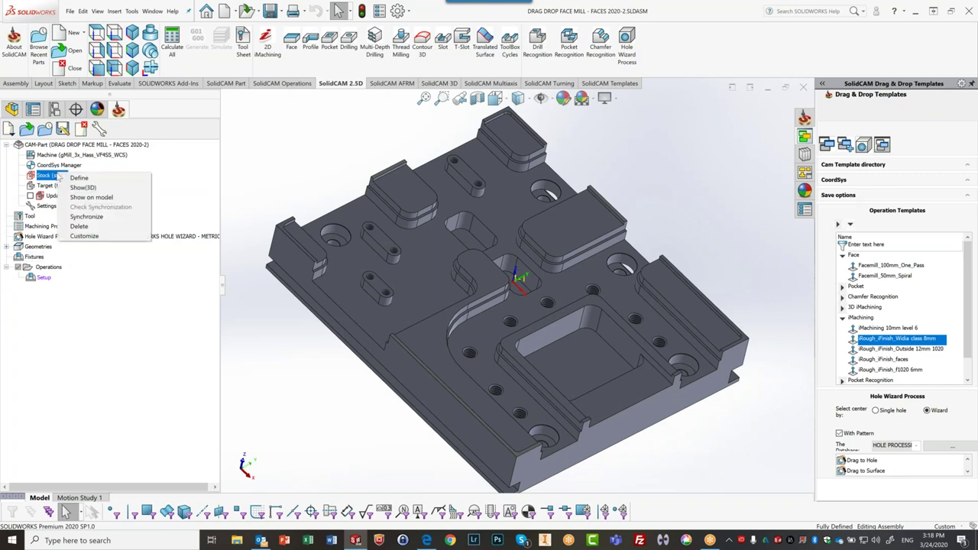
{"action": "left_click", "coordinate": [82, 187]}
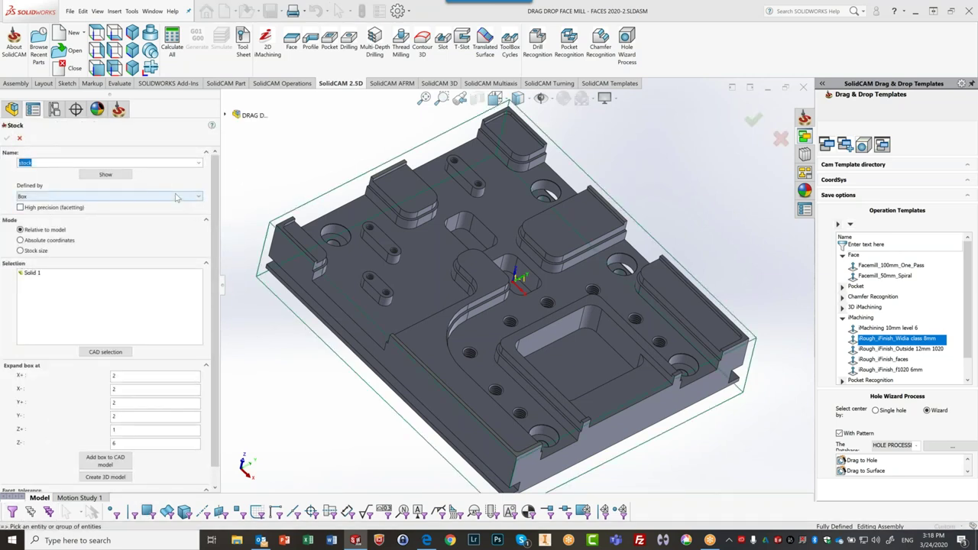
{"action": "left_click", "coordinate": [176, 198]}
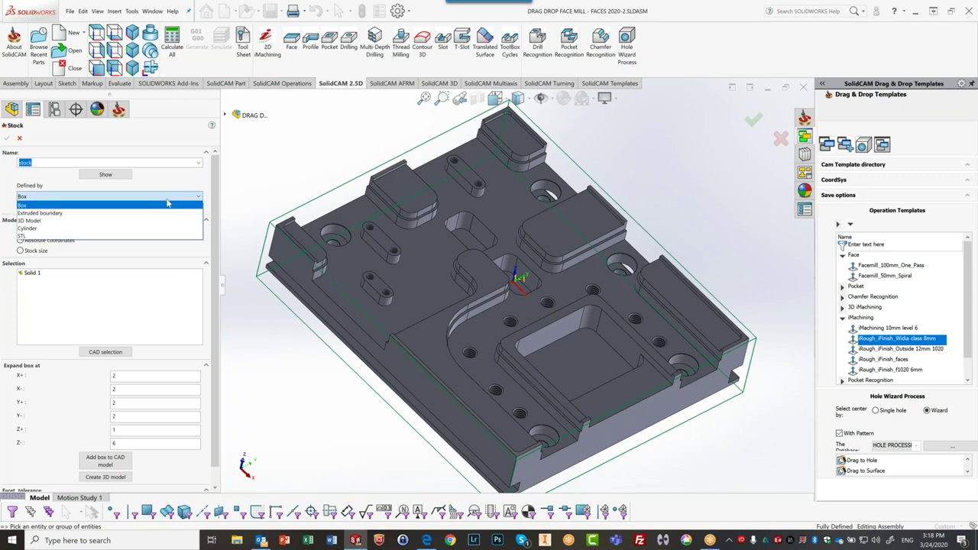
{"action": "left_click", "coordinate": [129, 221]}
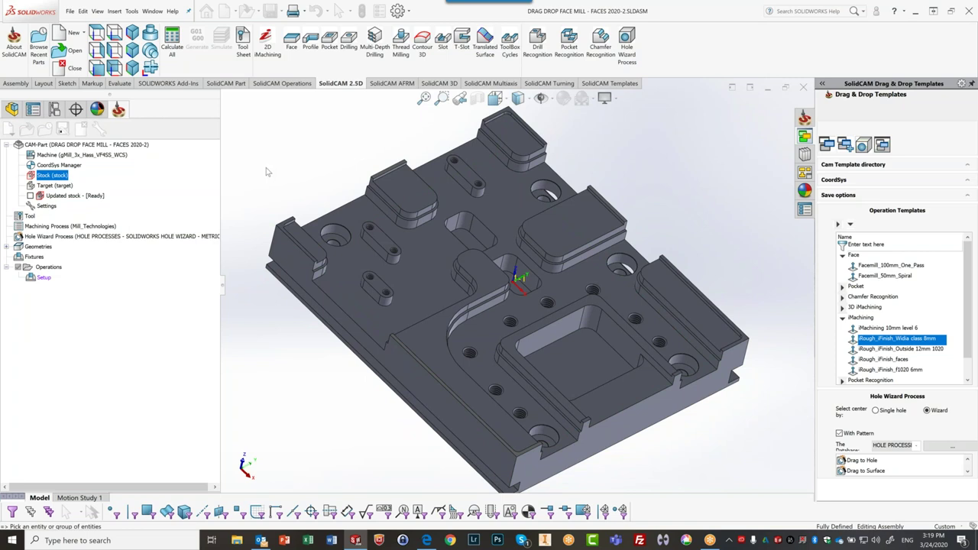
{"action": "left_click", "coordinate": [334, 268]}
{"action": "left_click", "coordinate": [333, 267]}
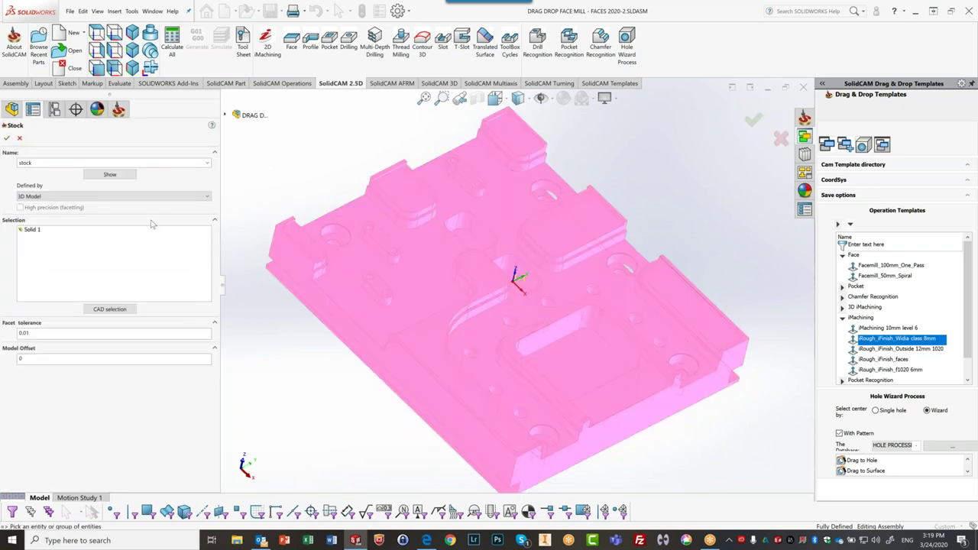
{"action": "left_click", "coordinate": [110, 175]}
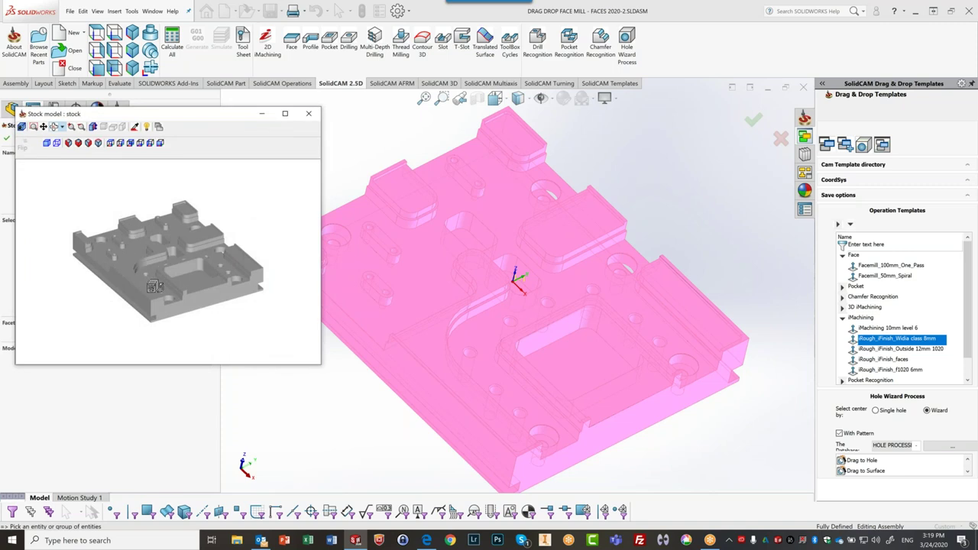
{"action": "left_click", "coordinate": [309, 114]}
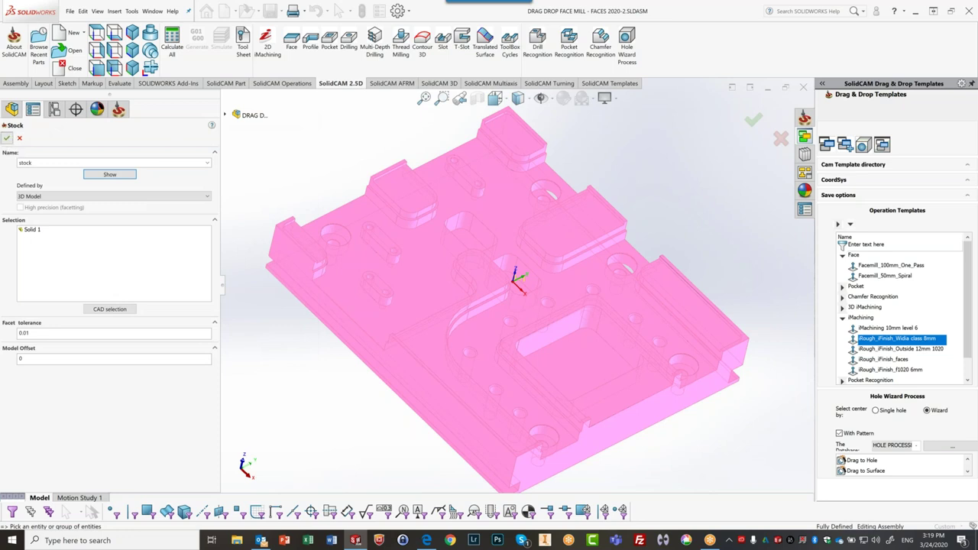
{"action": "left_click", "coordinate": [7, 140]}
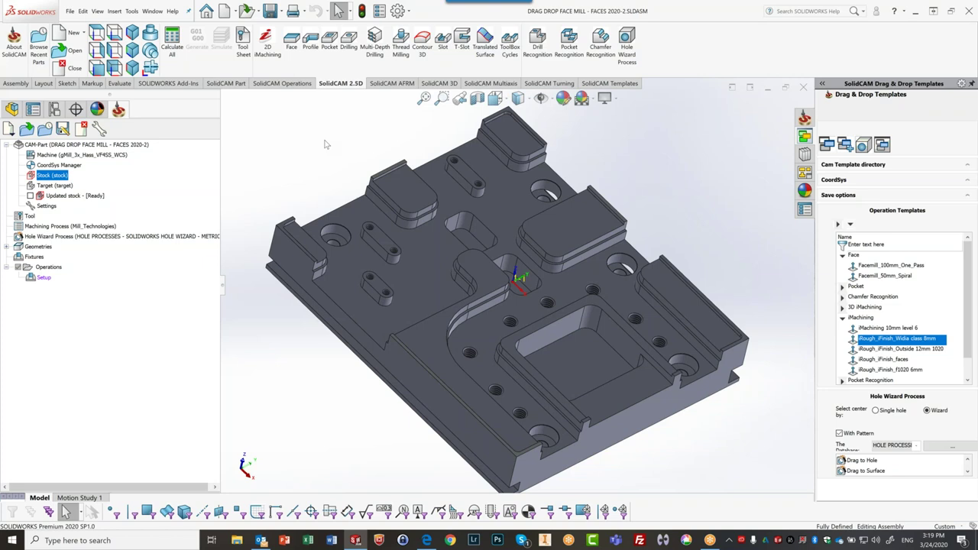
Start a Chamfer Recognition operation using new geometry faces2 from the part's solid body
{"action": "left_click", "coordinate": [600, 48]}
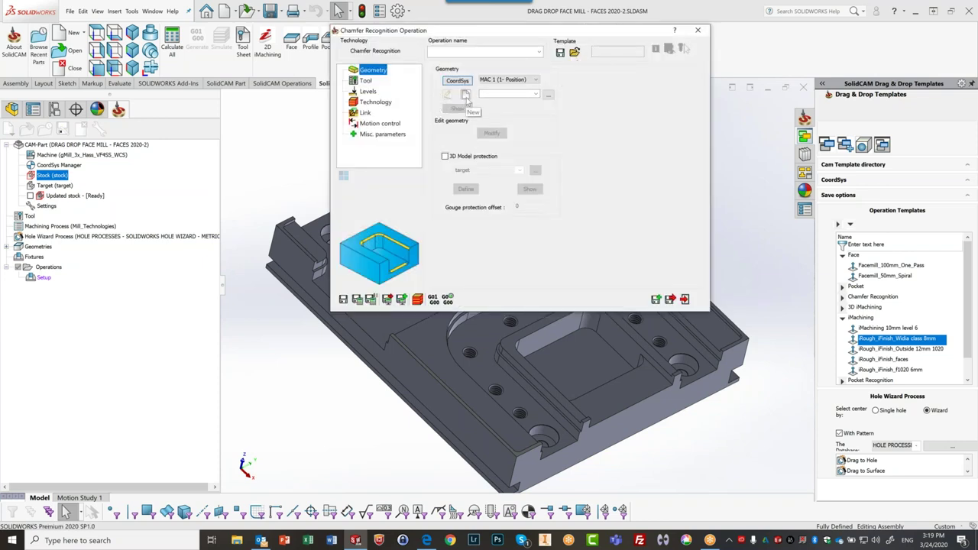
{"action": "left_click", "coordinate": [465, 95]}
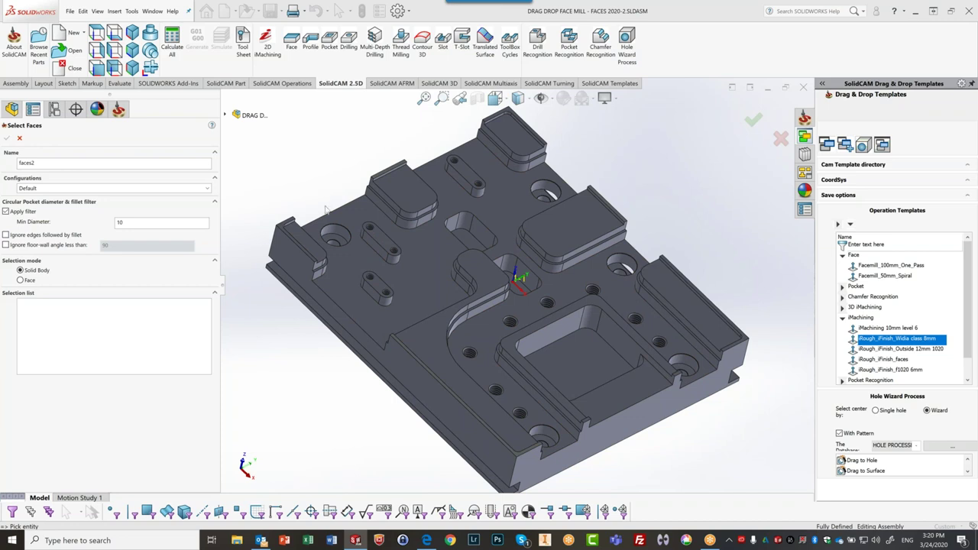
{"action": "left_click", "coordinate": [334, 274]}
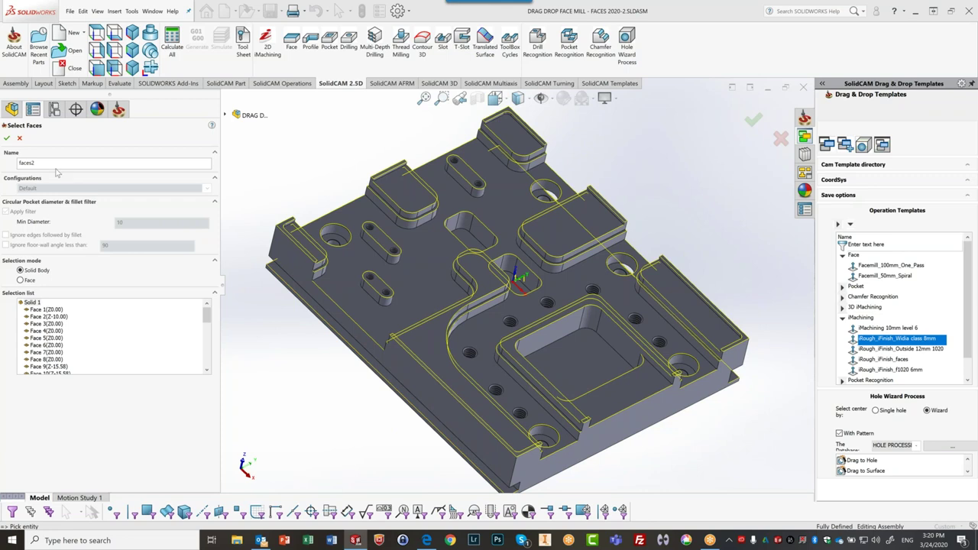
{"action": "left_click", "coordinate": [6, 139]}
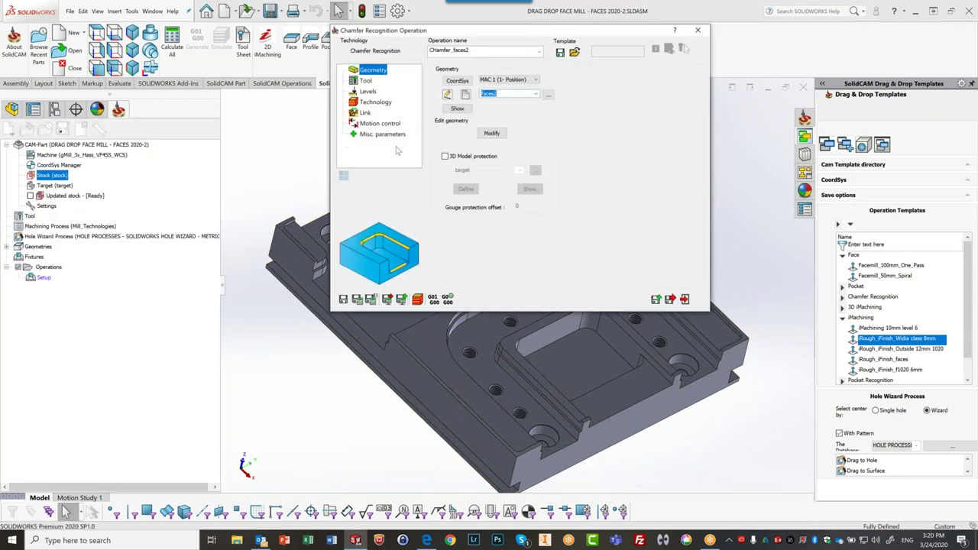
Enable 3D Model protection against the target with gouge protection offset 1
{"action": "left_click", "coordinate": [446, 157]}
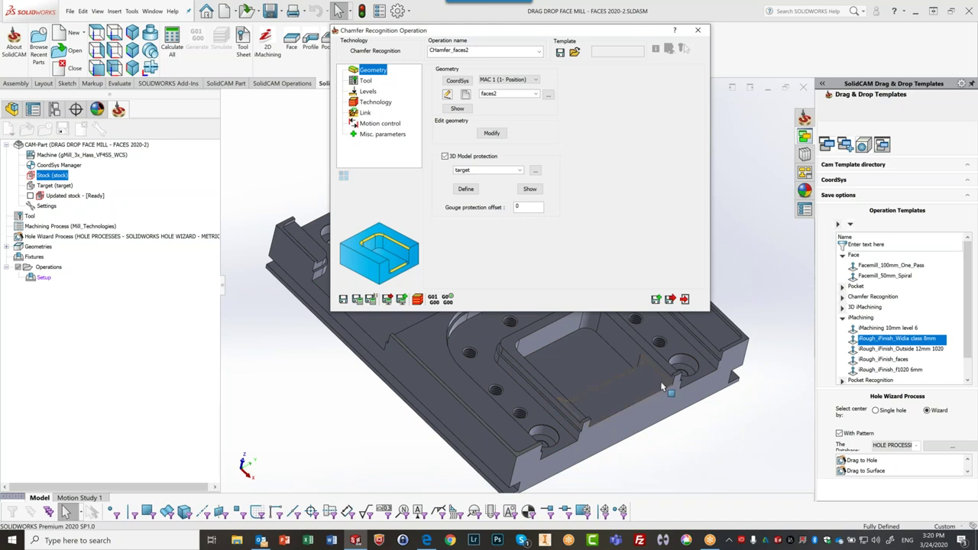
{"action": "double_click", "coordinate": [520, 208]}
{"action": "type", "text": "1"}
Assign tool 18, the 3 mm 90° chamfer drill, to the chamfer operation
{"action": "left_click", "coordinate": [366, 81]}
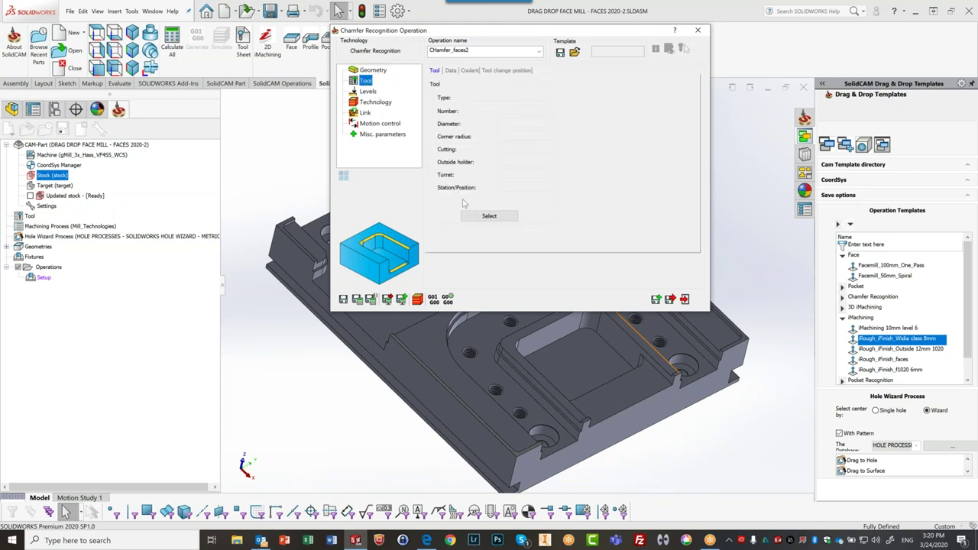
{"action": "left_click", "coordinate": [481, 216]}
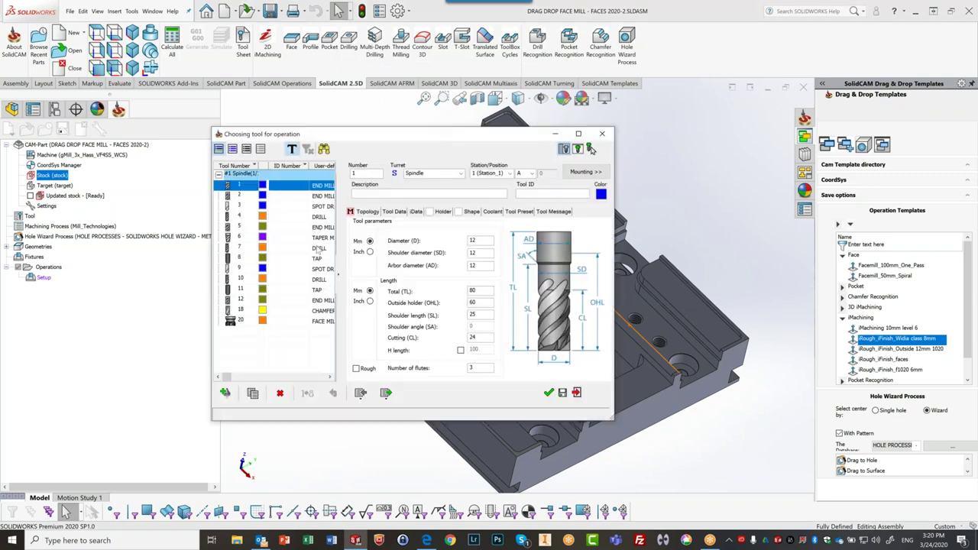
{"action": "left_click", "coordinate": [311, 313]}
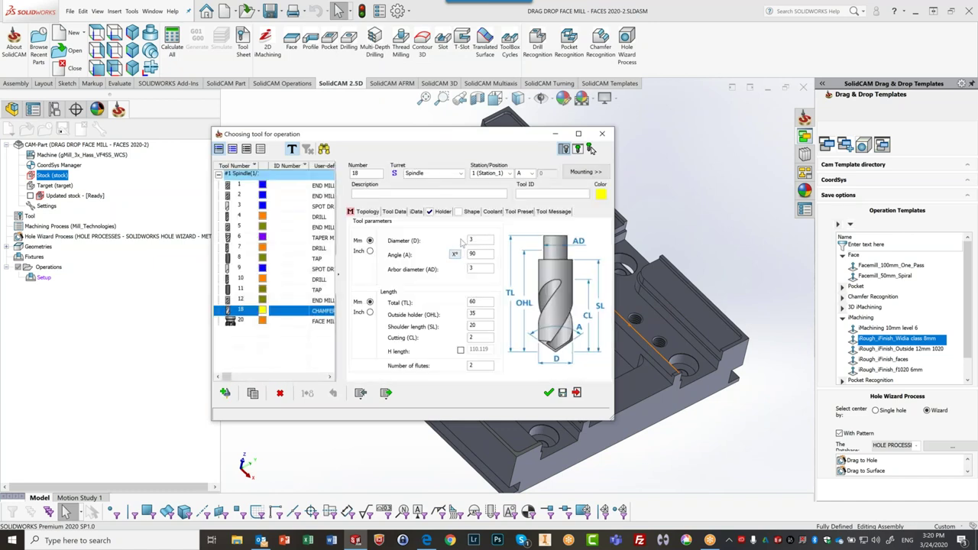
{"action": "left_click", "coordinate": [548, 392]}
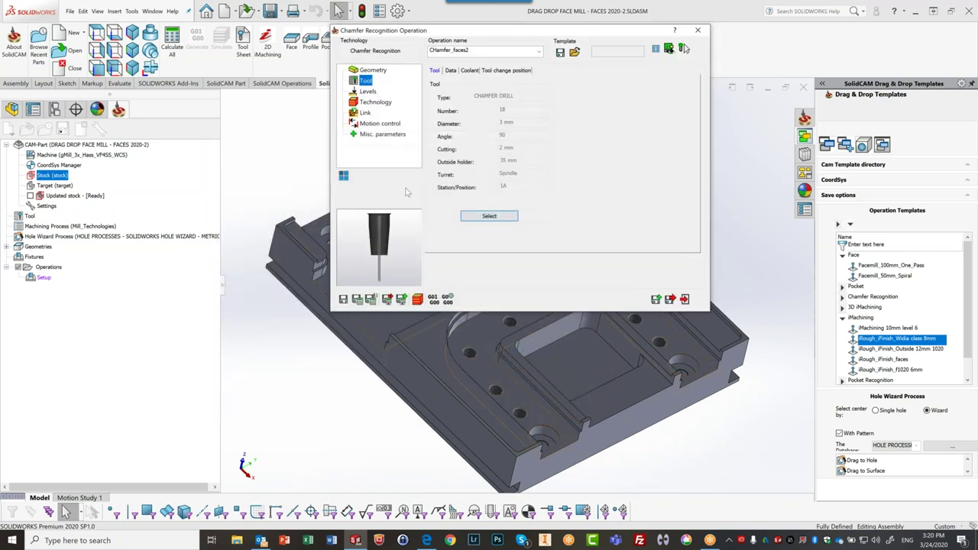
Set the chamfer depth on Levels and a cutting diameter of 1 on Technology
{"action": "left_click", "coordinate": [368, 91]}
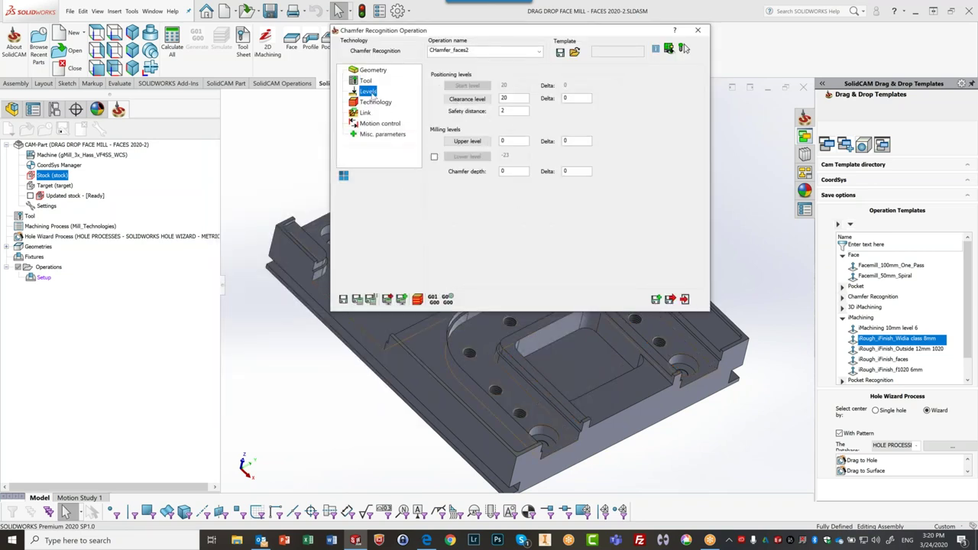
{"action": "double_click", "coordinate": [516, 172]}
{"action": "left_click", "coordinate": [375, 103]}
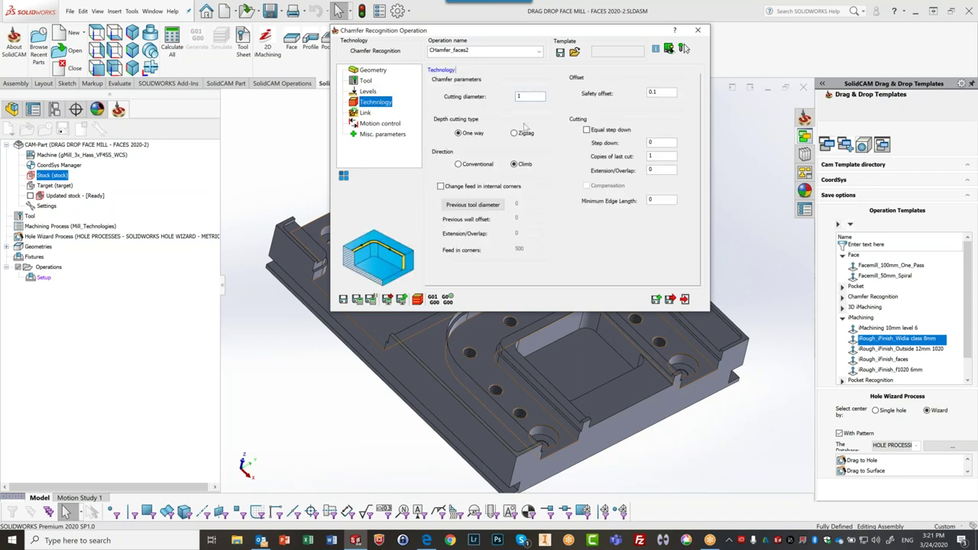
{"action": "left_click", "coordinate": [530, 93]}
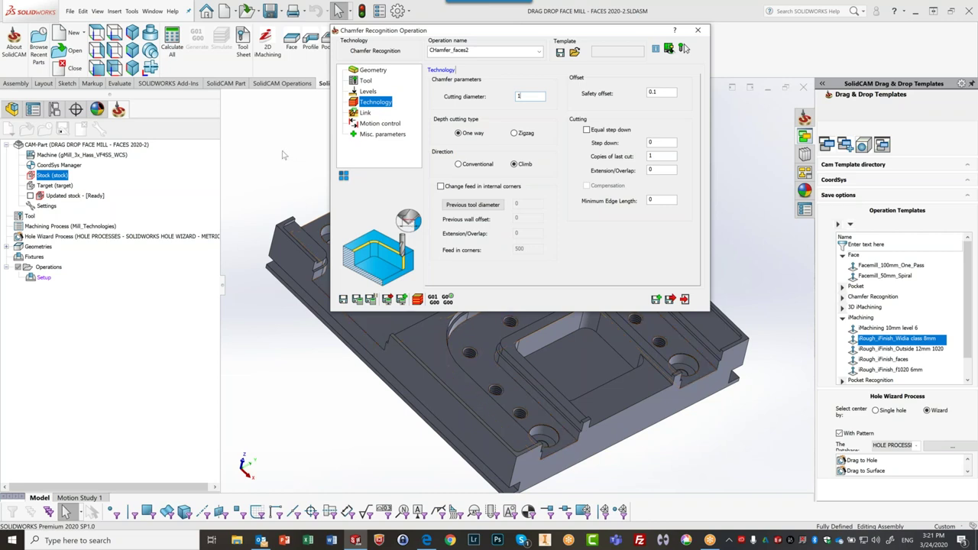
{"action": "left_click", "coordinate": [359, 300]}
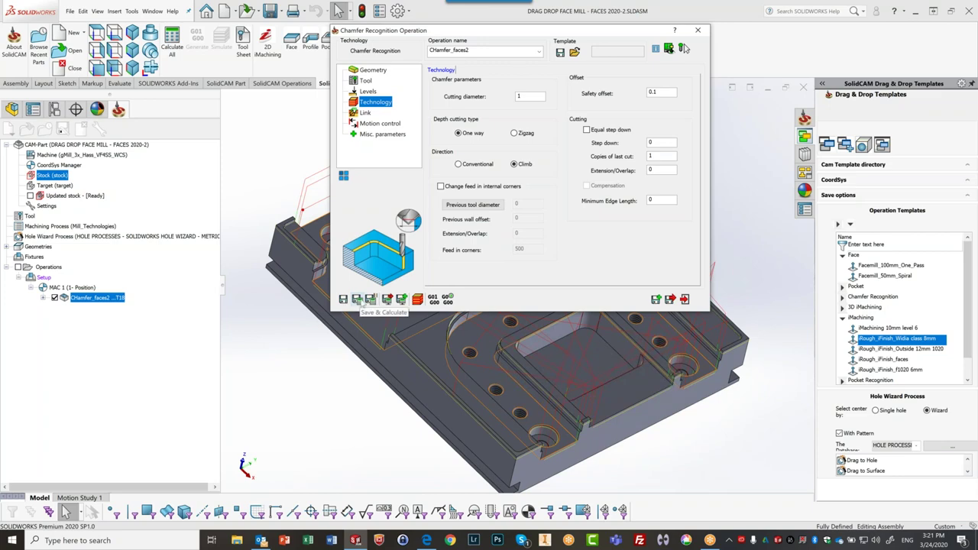
{"action": "left_click", "coordinate": [418, 299]}
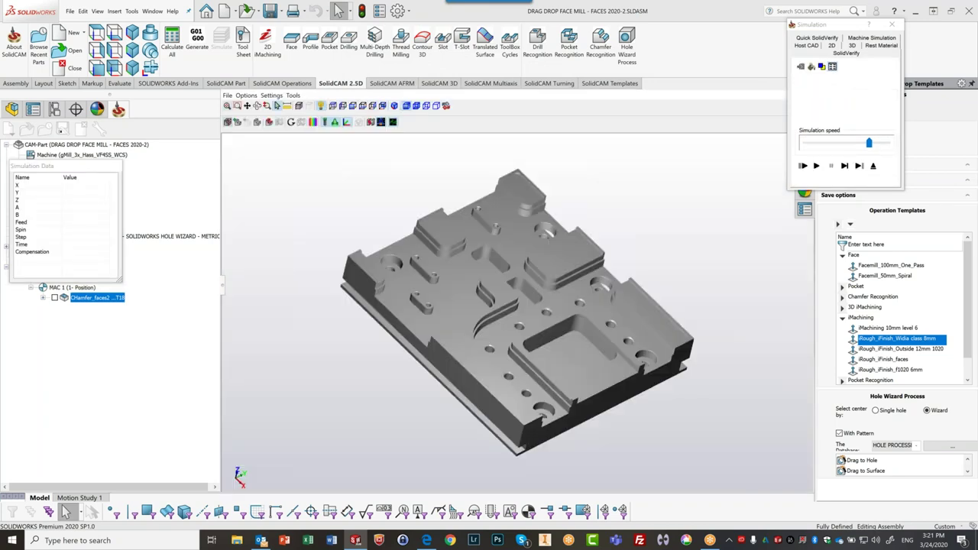
{"action": "left_click_drag", "start_coordinate": [869, 143], "coordinate": [833, 157]}
{"action": "left_click", "coordinate": [816, 165]}
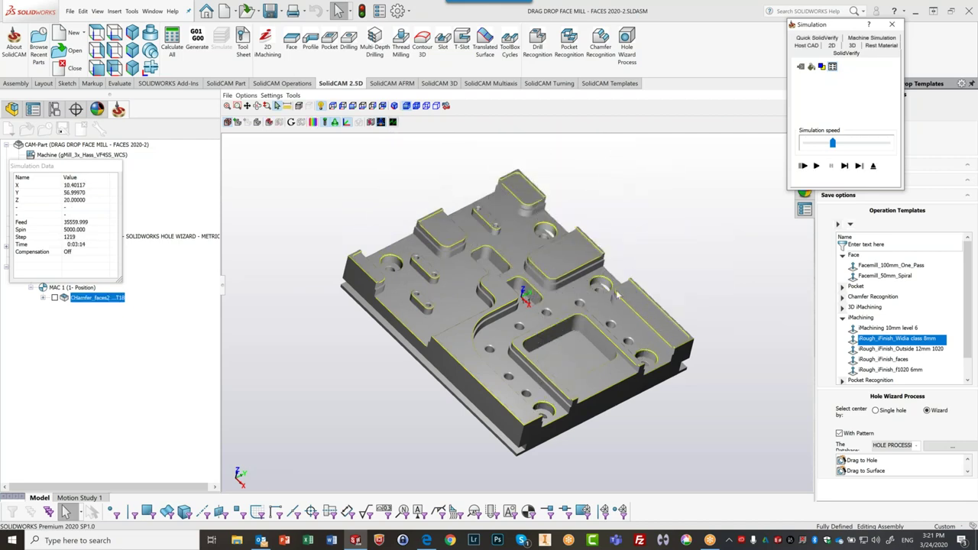
{"action": "scroll", "coordinate": [374, 307], "scroll_direction": "up", "scroll_amount": 5}
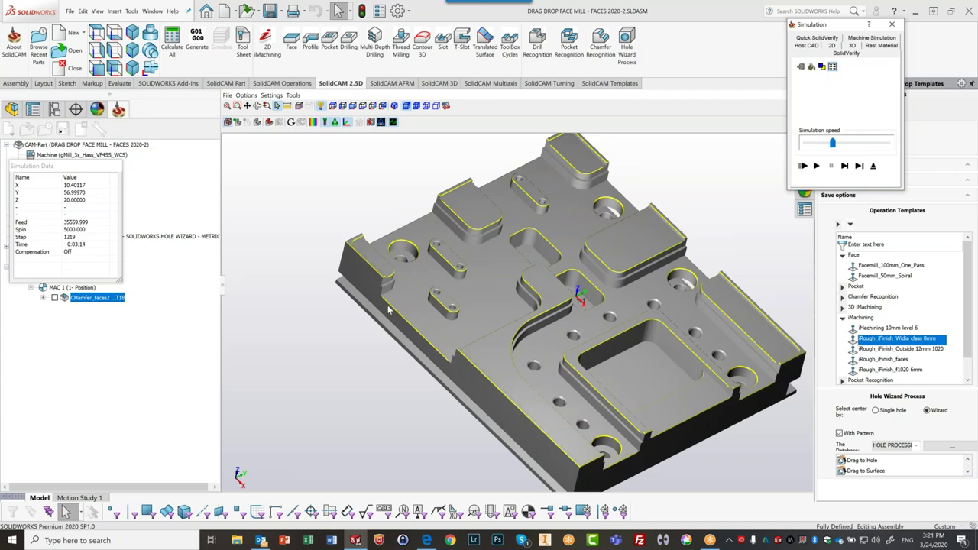
{"action": "scroll", "coordinate": [375, 308], "scroll_direction": "up", "scroll_amount": 8}
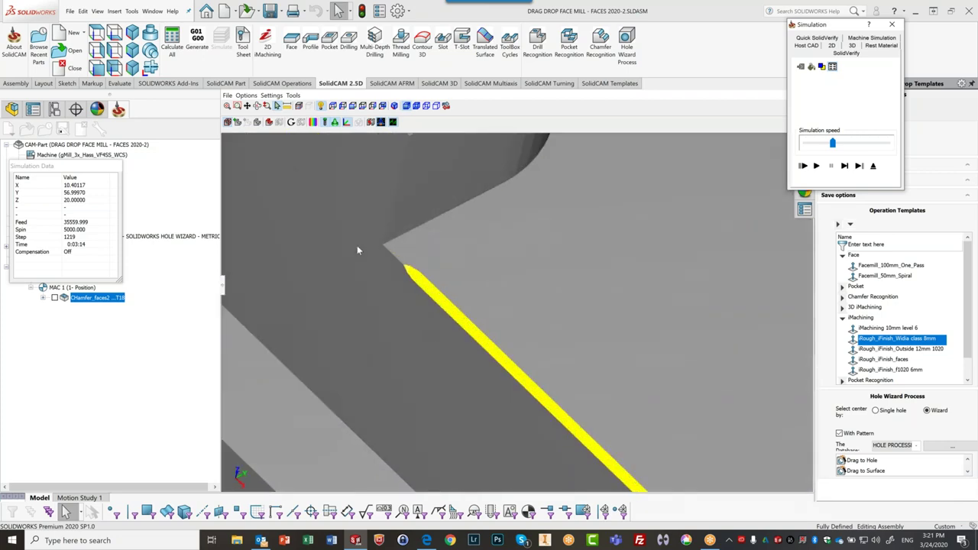
{"action": "scroll", "coordinate": [359, 249], "scroll_direction": "up", "scroll_amount": 2}
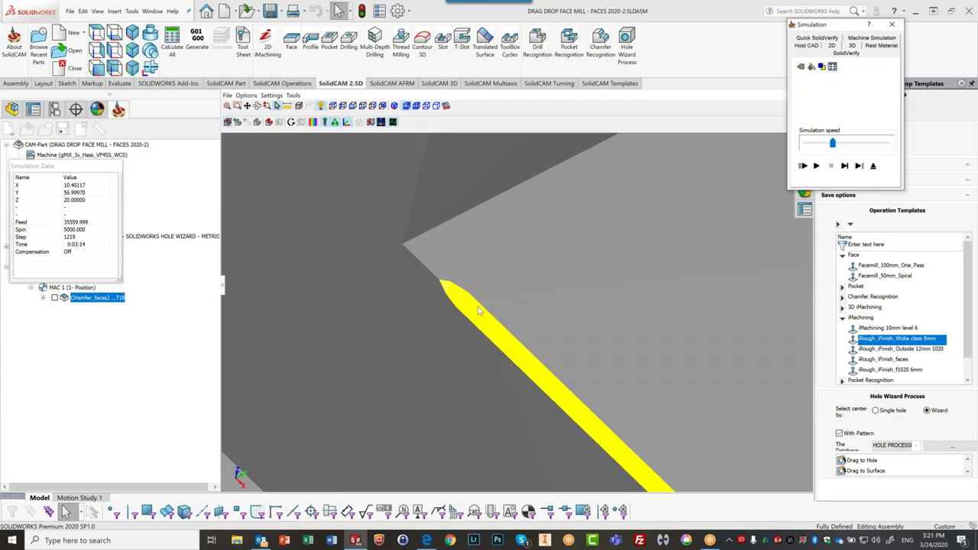
{"action": "scroll", "coordinate": [478, 310], "scroll_direction": "down", "scroll_amount": 3}
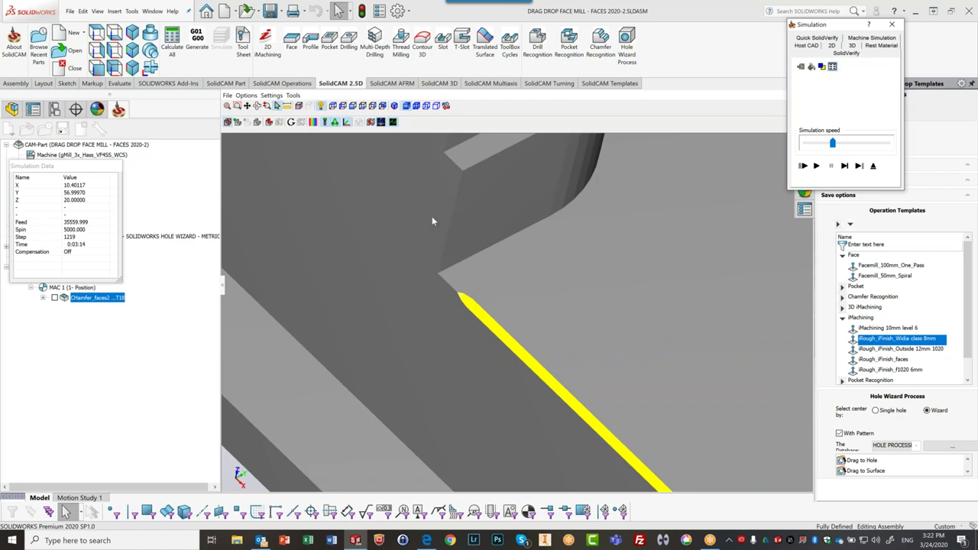
{"action": "scroll", "coordinate": [644, 331], "scroll_direction": "up", "scroll_amount": 5}
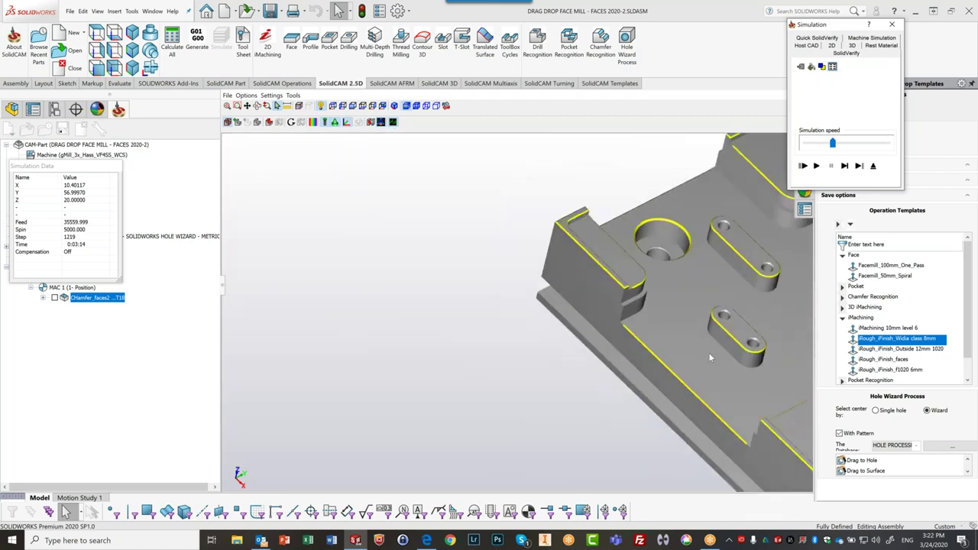
Exit the simulation and operation dialog, then delete the CHamfer_faces2 operation
{"action": "left_click", "coordinate": [874, 165]}
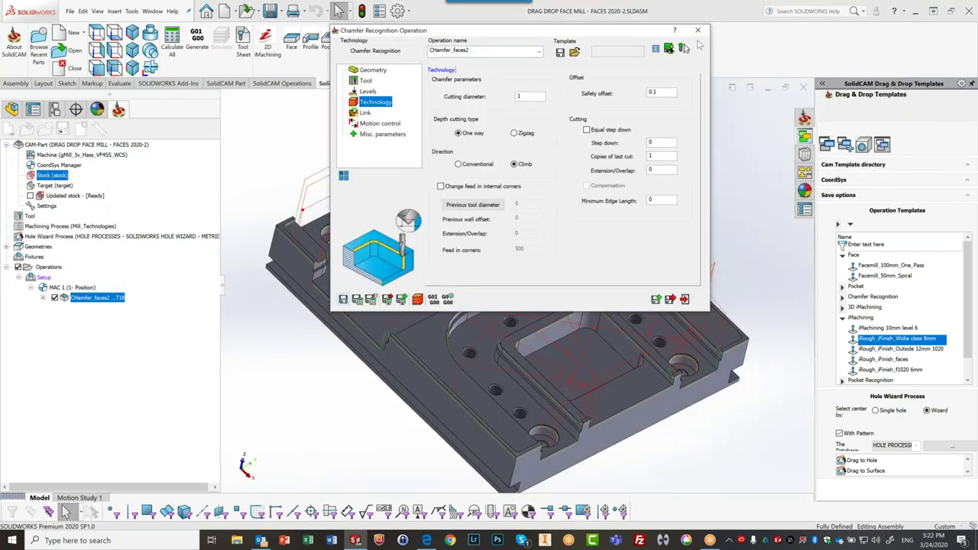
{"action": "left_click", "coordinate": [698, 30]}
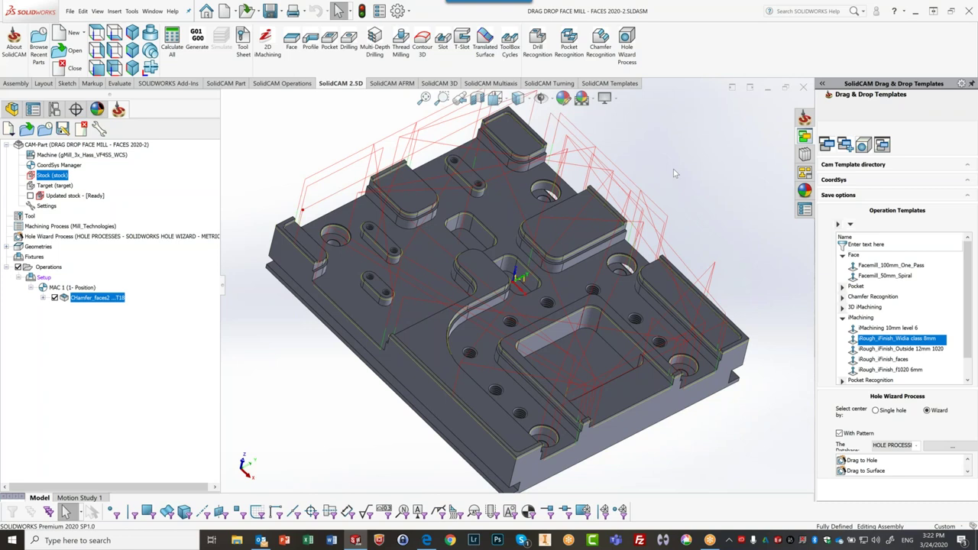
{"action": "right_click", "coordinate": [115, 299]}
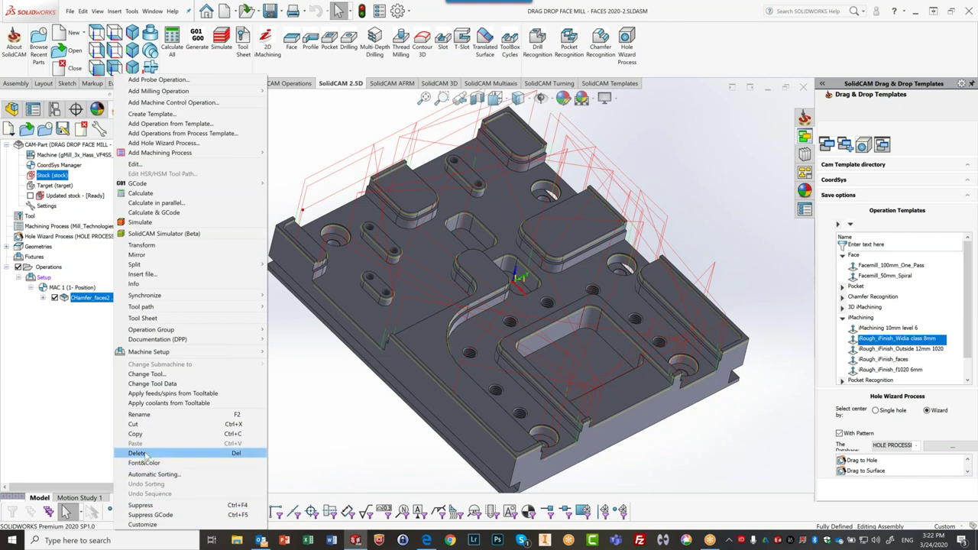
{"action": "left_click", "coordinate": [137, 453]}
{"action": "left_click", "coordinate": [633, 406]}
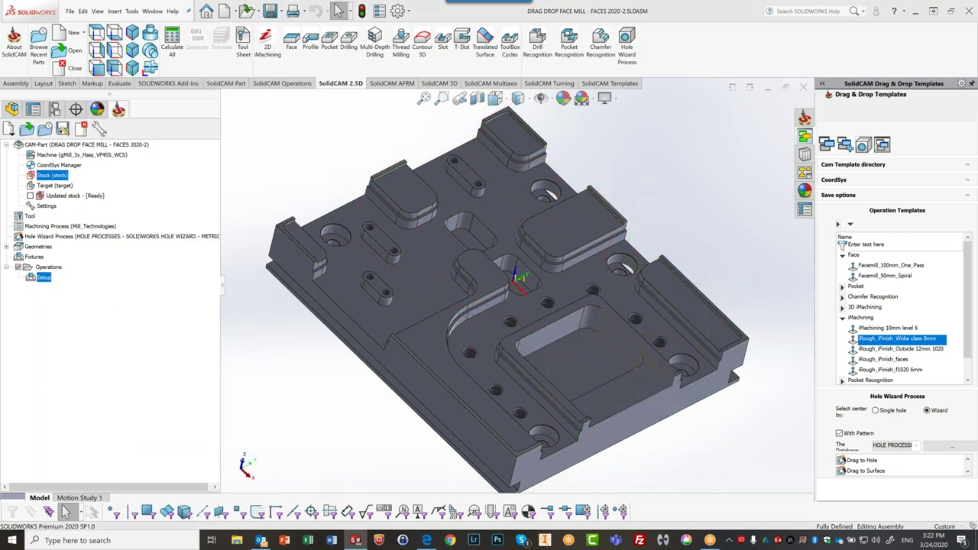
Drag the second Chamfer_Recognition template onto a part face, then go to recent parts
{"action": "left_click", "coordinate": [852, 226]}
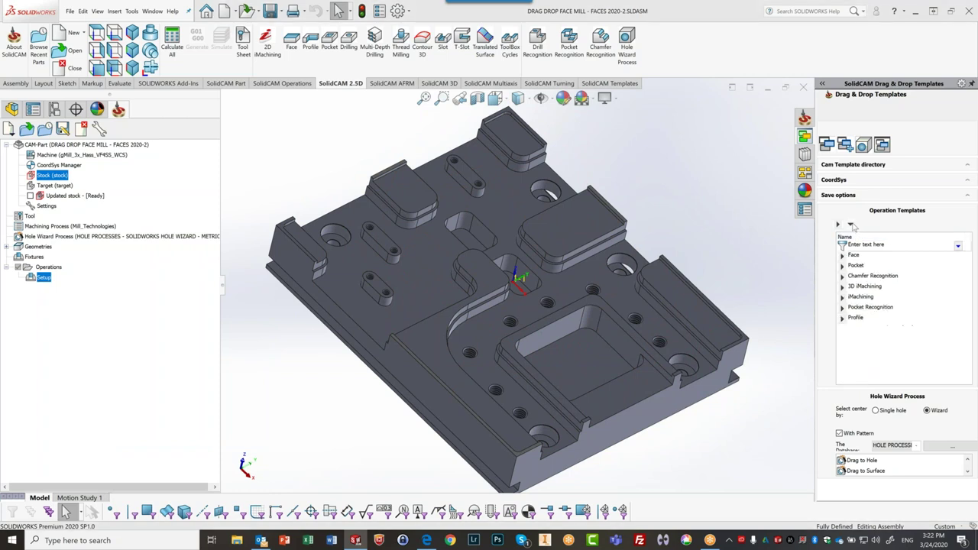
{"action": "left_click", "coordinate": [842, 275]}
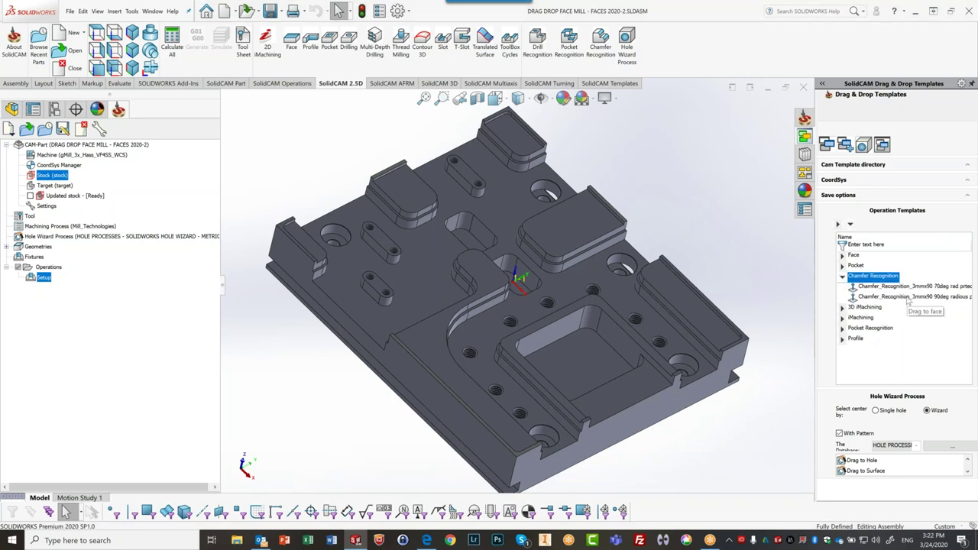
{"action": "left_click_drag", "start_coordinate": [908, 301], "coordinate": [687, 305]}
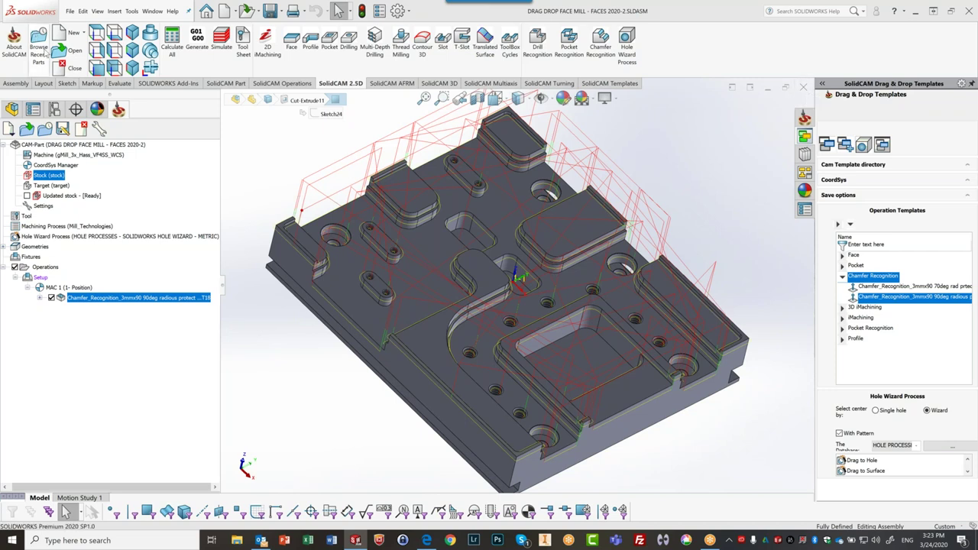
{"action": "left_click", "coordinate": [38, 46]}
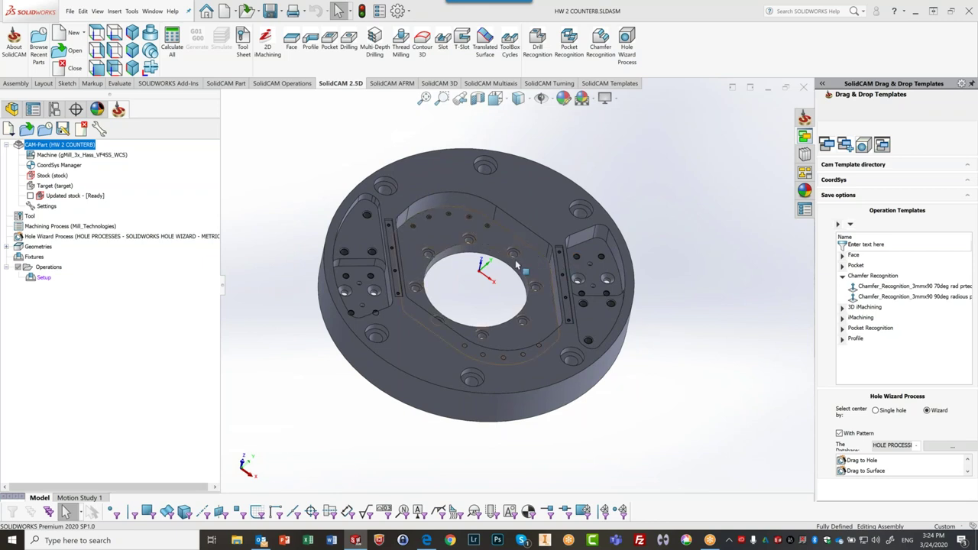
Zoom in on the HW 2 COUNTERB round flange
{"action": "scroll", "coordinate": [479, 281], "scroll_direction": "down", "scroll_amount": 2}
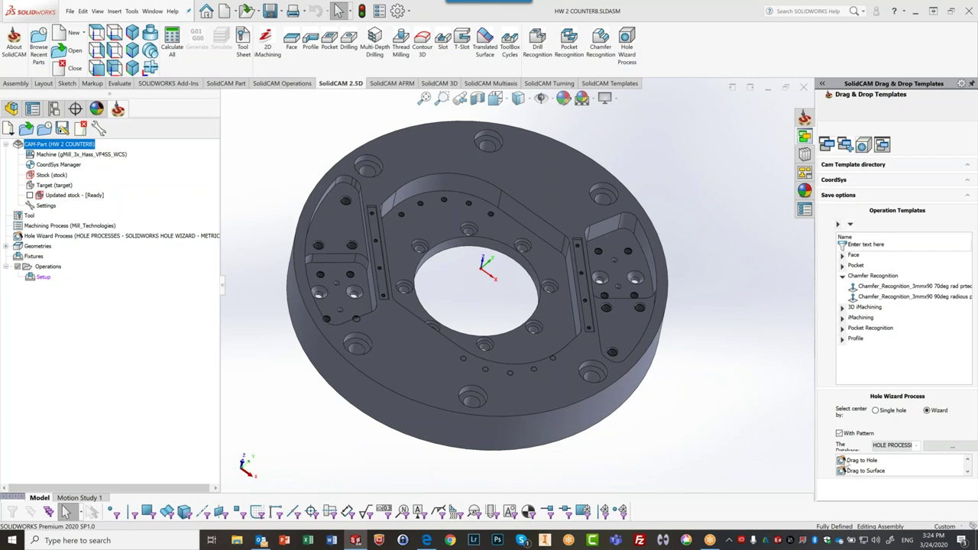
Drop 'Drag to Hole' onto a flange hole, creating ten Counterbore Holes operations, and inspect MP1
{"action": "left_click_drag", "start_coordinate": [870, 460], "coordinate": [604, 195]}
{"action": "left_click", "coordinate": [547, 306]}
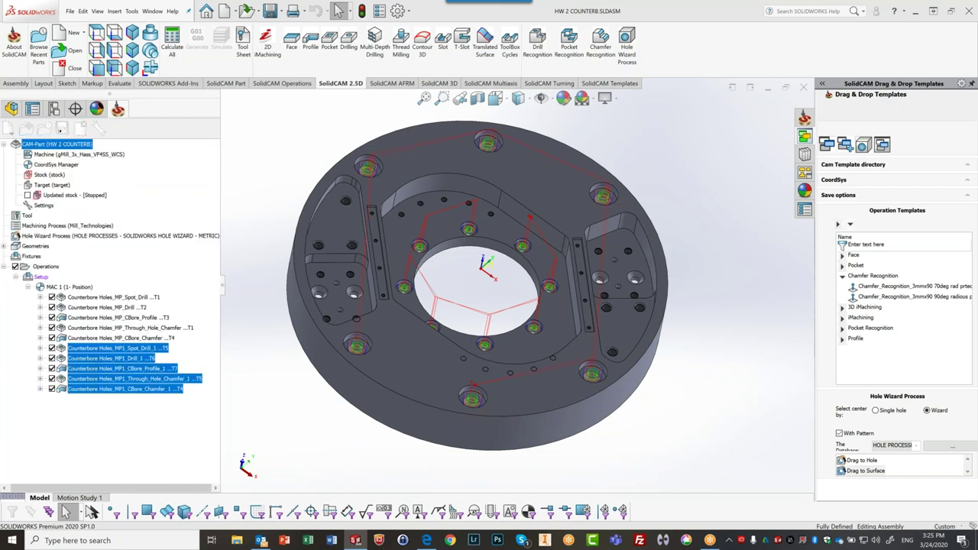
{"action": "left_click", "coordinate": [125, 389]}
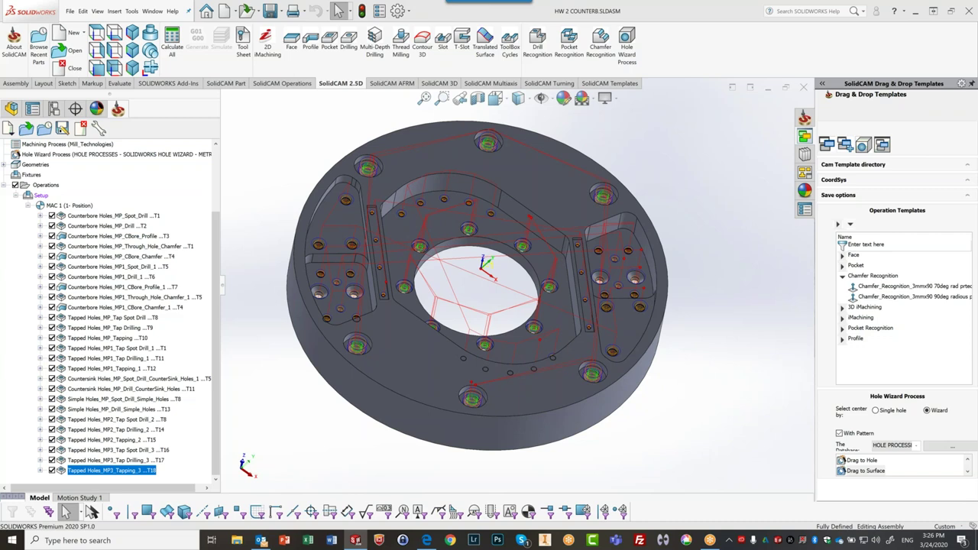
Delete all operations and drop the hole process onto a counterbore hole for five operations
{"action": "right_click", "coordinate": [40, 188]}
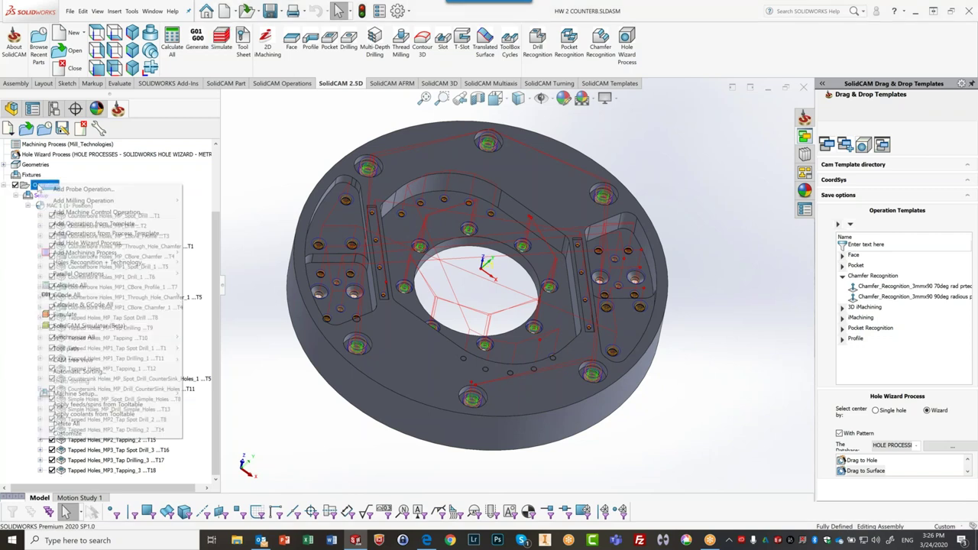
{"action": "left_click", "coordinate": [124, 425]}
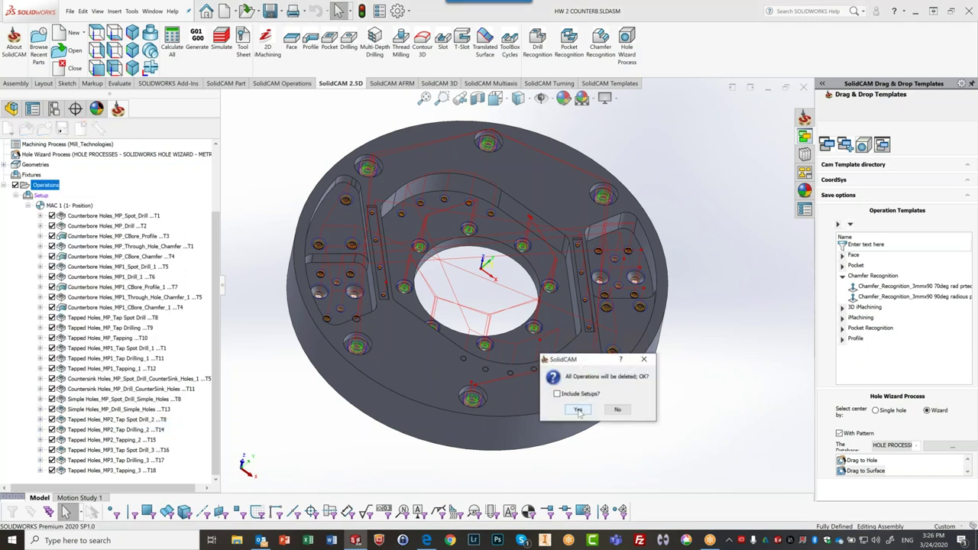
{"action": "left_click", "coordinate": [578, 410]}
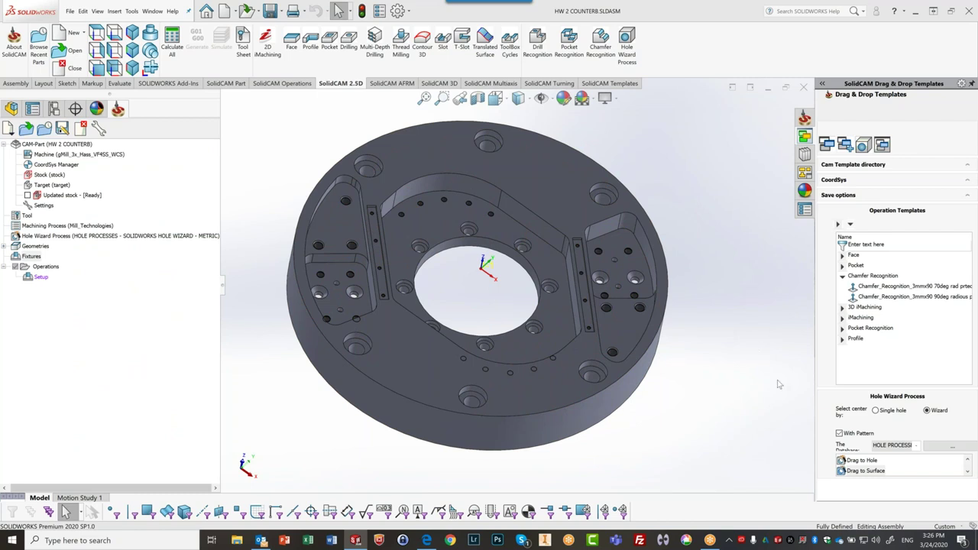
{"action": "left_click", "coordinate": [860, 460]}
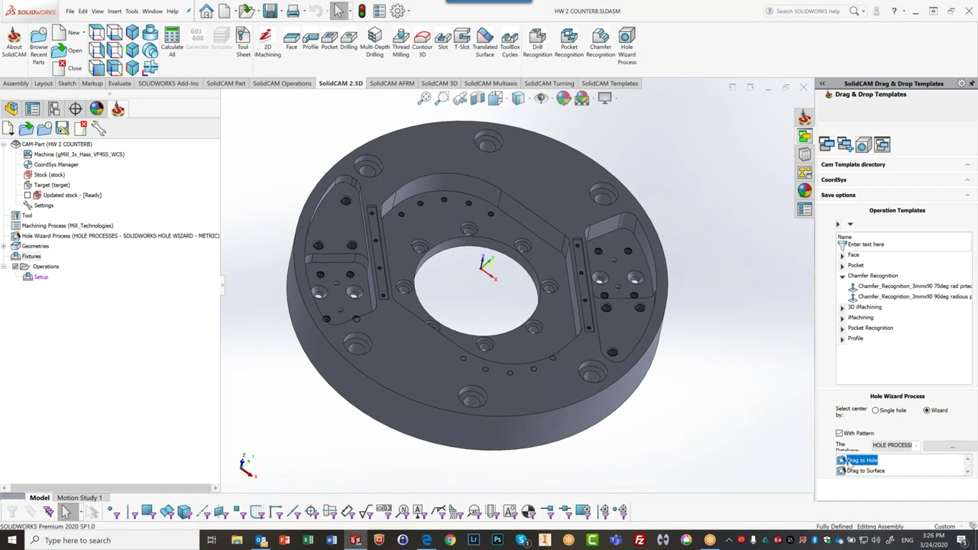
{"action": "left_click_drag", "start_coordinate": [860, 460], "coordinate": [707, 288]}
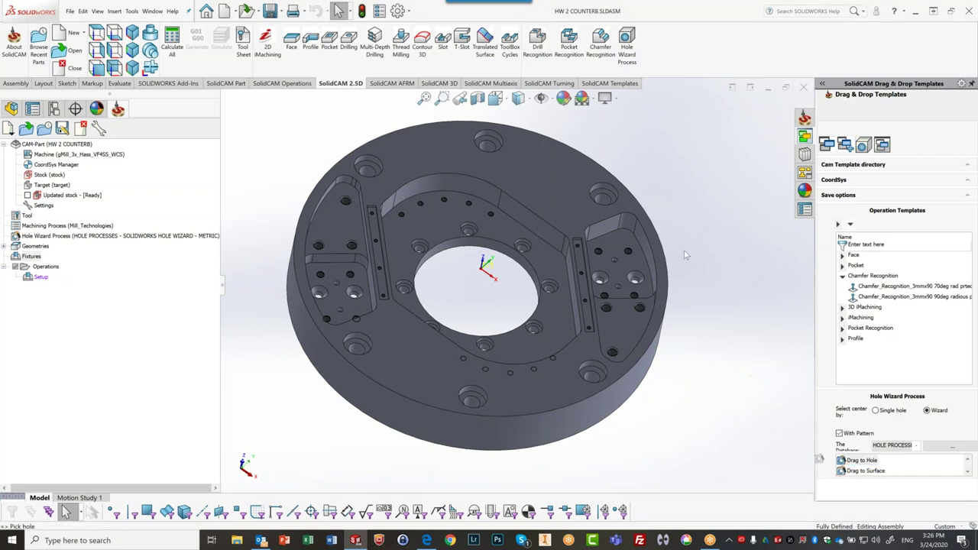
{"action": "left_click_drag", "start_coordinate": [649, 203], "coordinate": [607, 194]}
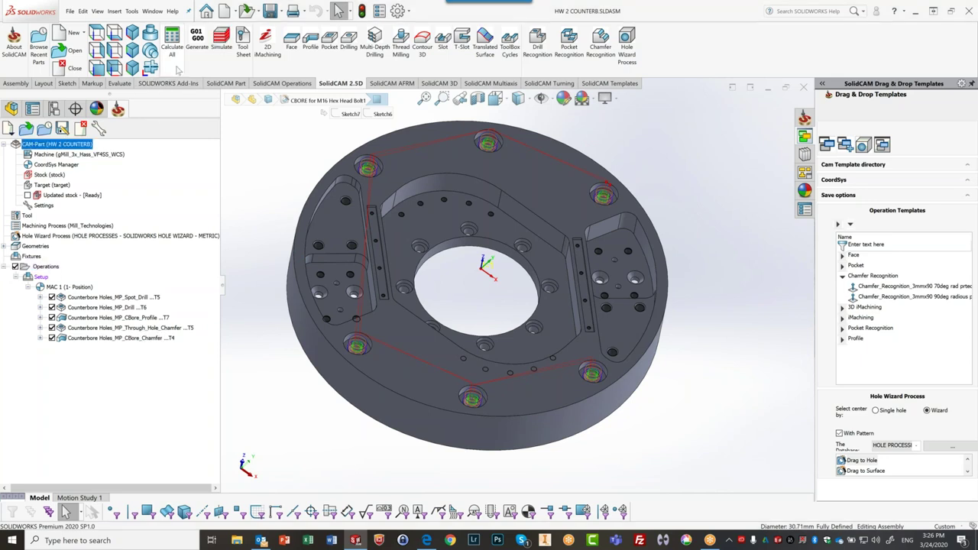
Run a full-speed SolidVerify simulation of the counterbore operations, then switch all operations off
{"action": "left_click", "coordinate": [220, 48]}
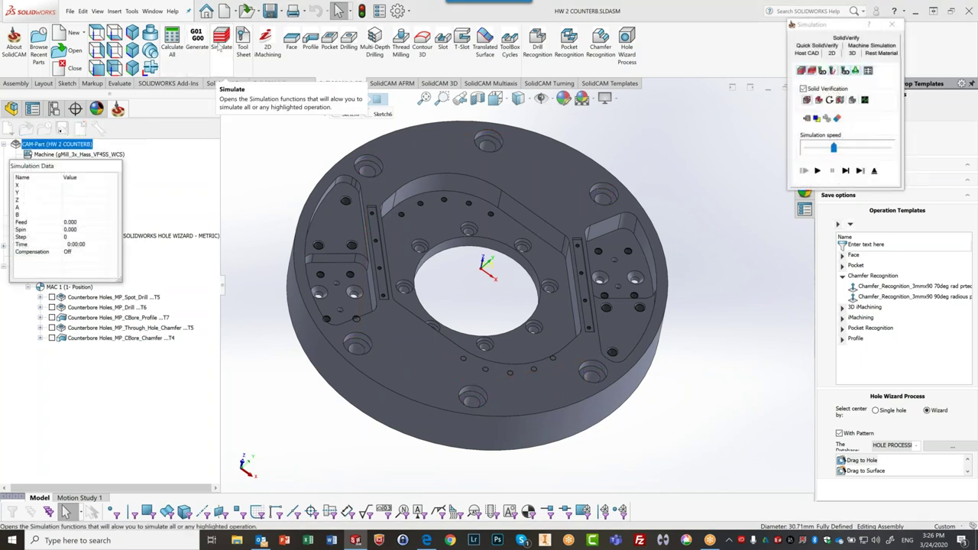
{"action": "left_click", "coordinate": [835, 39]}
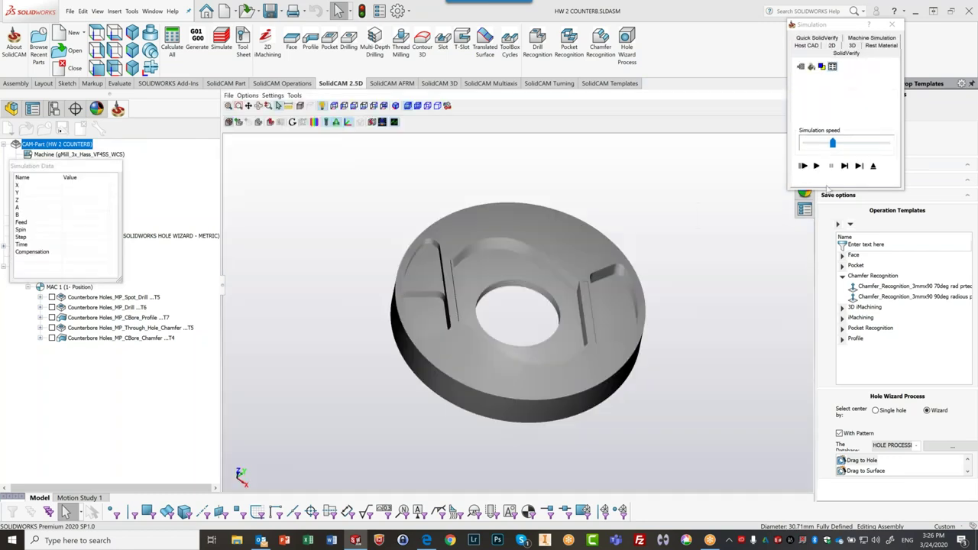
{"action": "left_click", "coordinate": [816, 168]}
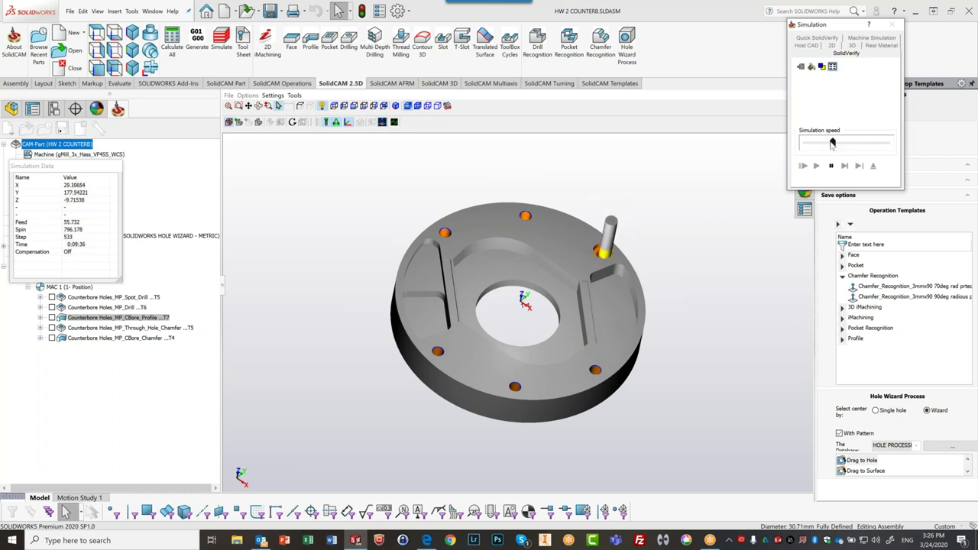
{"action": "left_click_drag", "start_coordinate": [833, 145], "coordinate": [915, 146]}
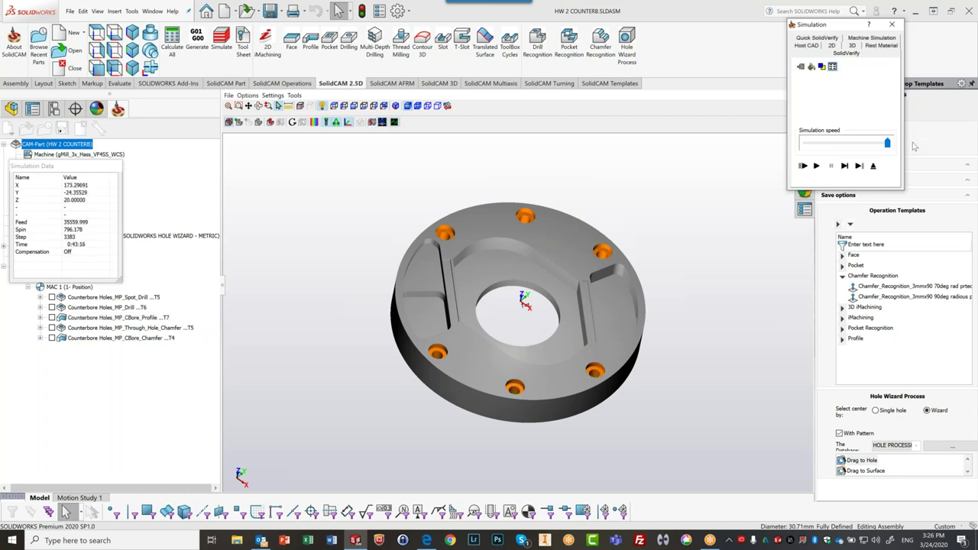
{"action": "left_click", "coordinate": [874, 166]}
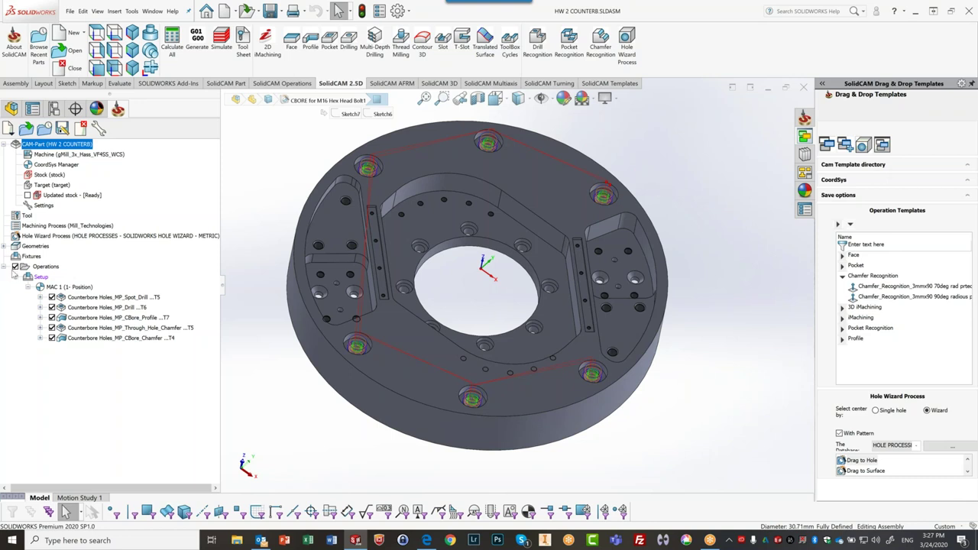
{"action": "left_click", "coordinate": [15, 266]}
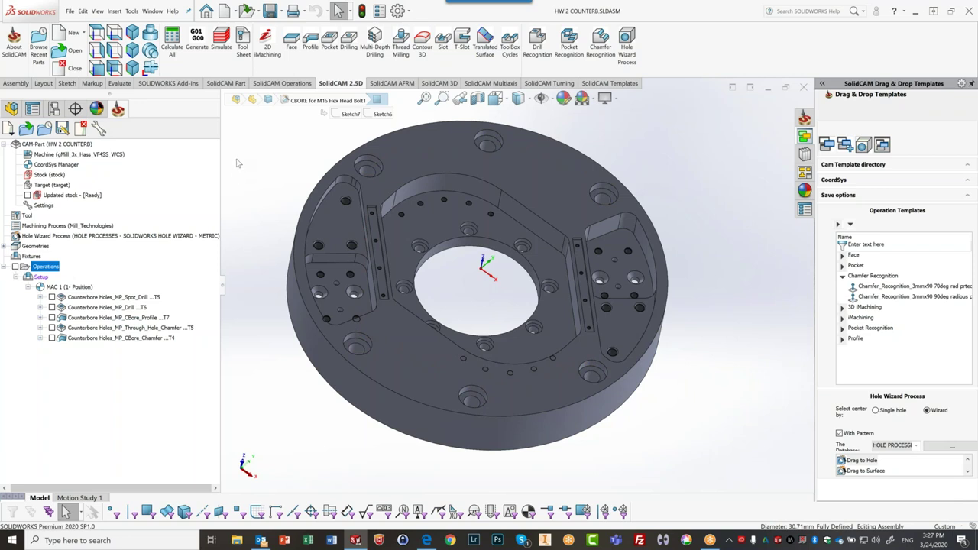
Edit the 'CBORE for M16 Hex Head Bolt1' feature and zoom to show the whole flange
{"action": "left_click", "coordinate": [410, 169]}
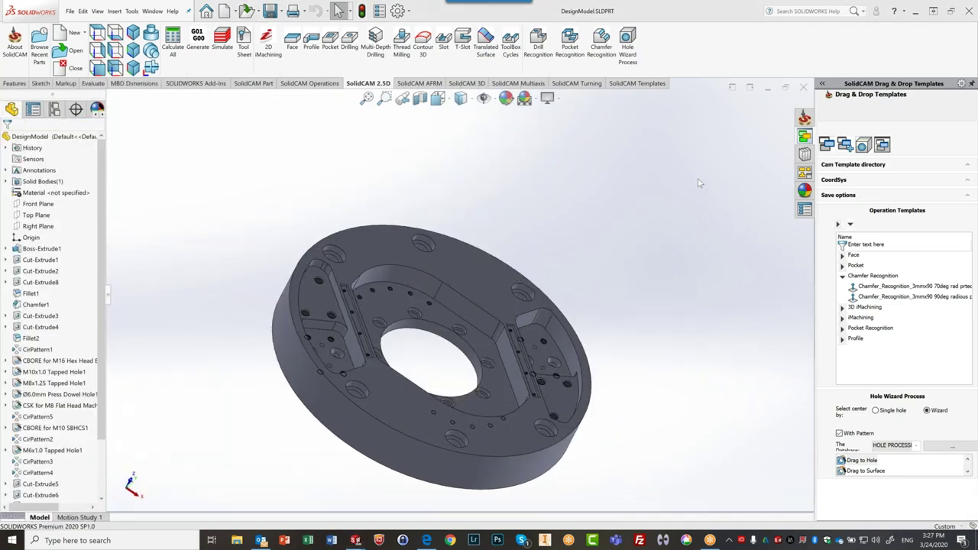
{"action": "scroll", "coordinate": [486, 309], "scroll_direction": "down", "scroll_amount": 5}
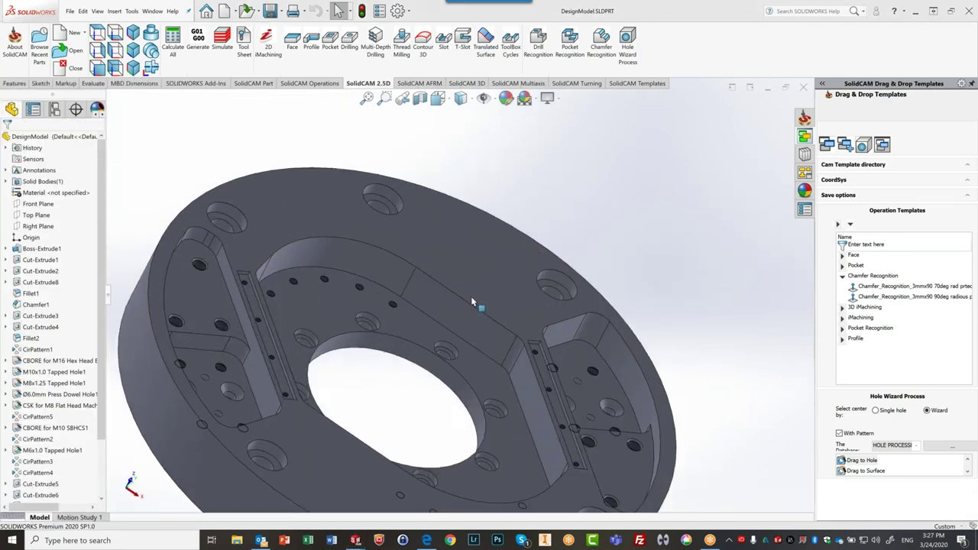
{"action": "left_click", "coordinate": [582, 284]}
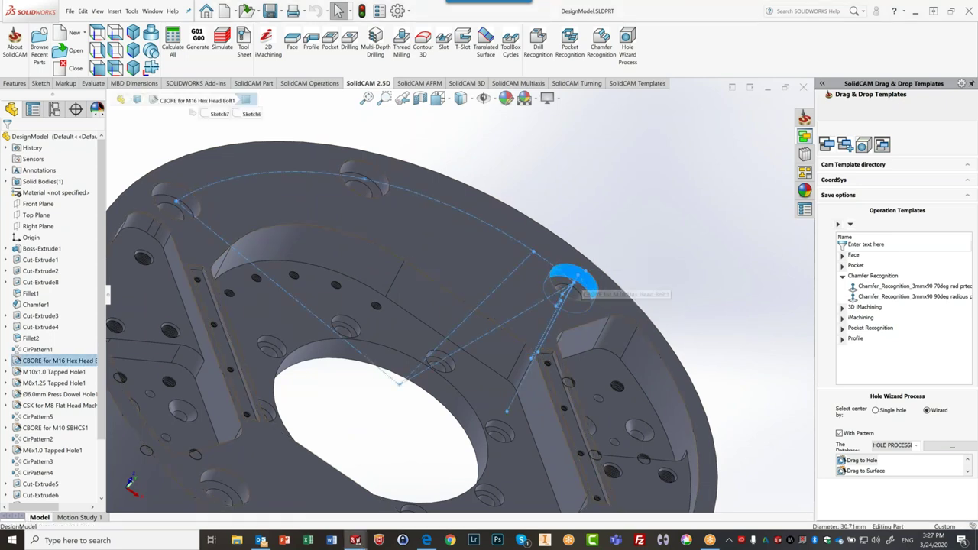
{"action": "right_click", "coordinate": [66, 359]}
{"action": "left_click", "coordinate": [71, 339]}
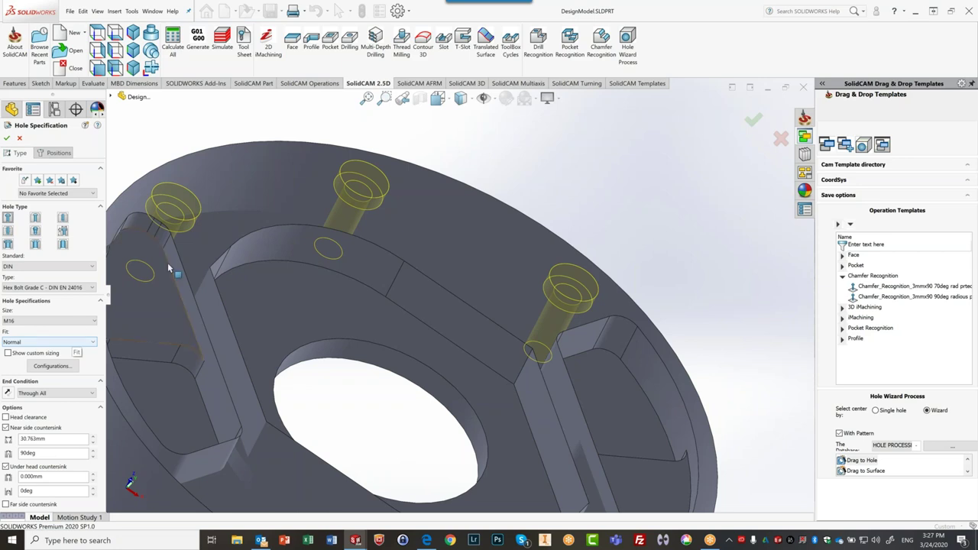
{"action": "key", "text": "z"}
{"action": "key", "text": "z"}
{"action": "key", "text": "z"}
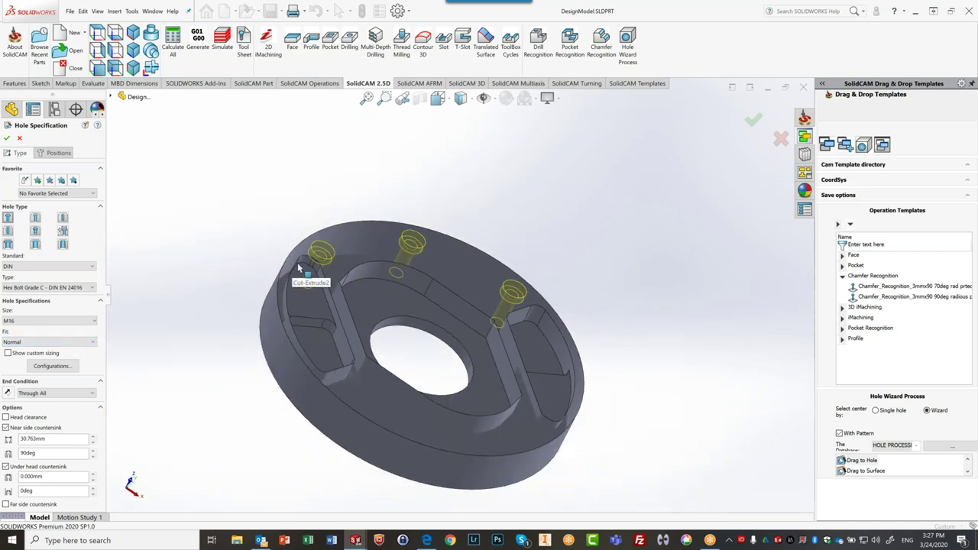
Change the M16 counterbores to M10x0.5 straight tapped holes for all configurations, then close the part
{"action": "left_click", "coordinate": [7, 232]}
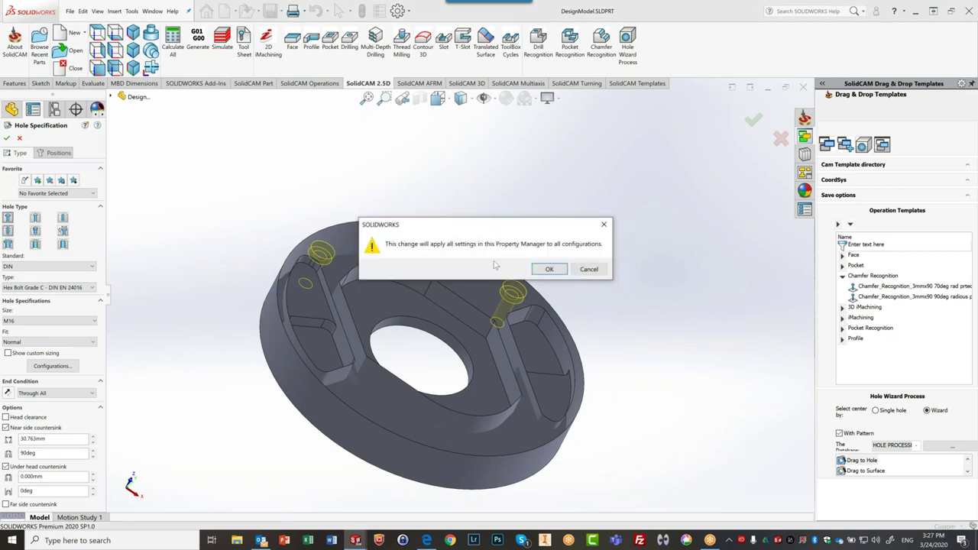
{"action": "left_click", "coordinate": [549, 269]}
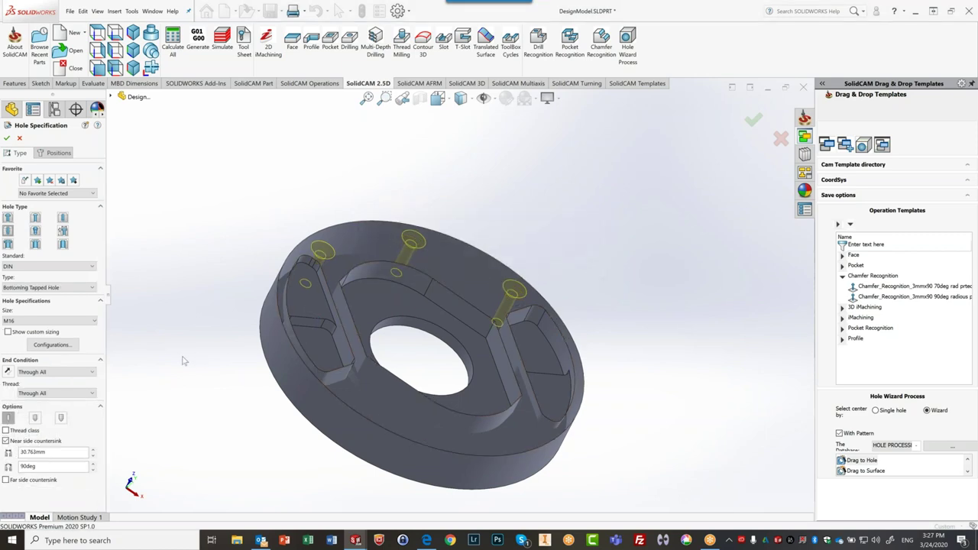
{"action": "left_click", "coordinate": [52, 322]}
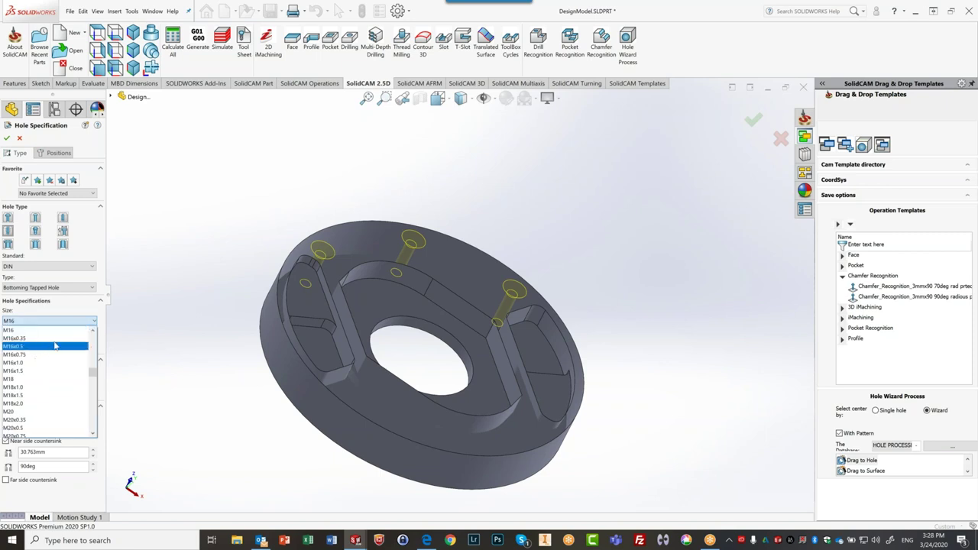
{"action": "scroll", "coordinate": [31, 352], "scroll_direction": "up", "scroll_amount": 3}
{"action": "scroll", "coordinate": [23, 356], "scroll_direction": "up", "scroll_amount": 3}
{"action": "left_click", "coordinate": [38, 347]}
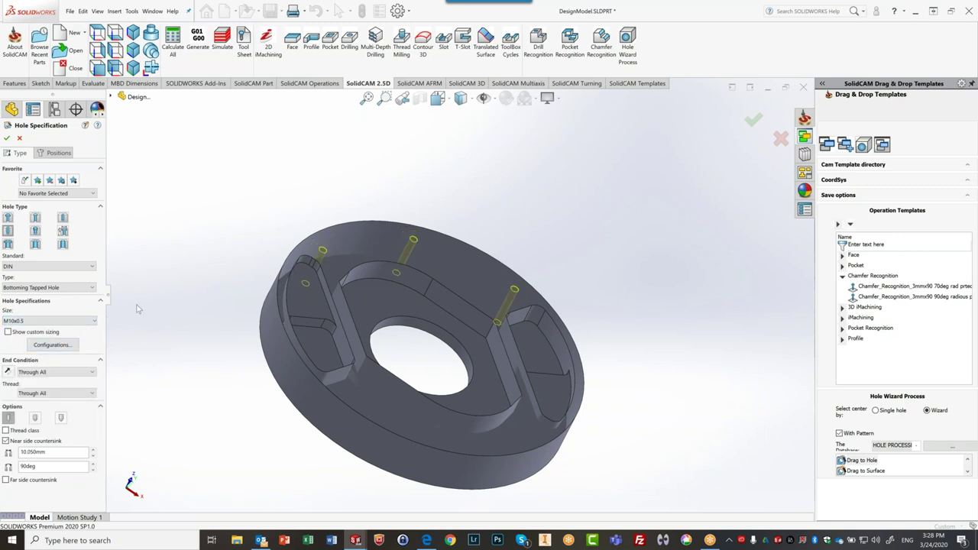
{"action": "left_click", "coordinate": [6, 138]}
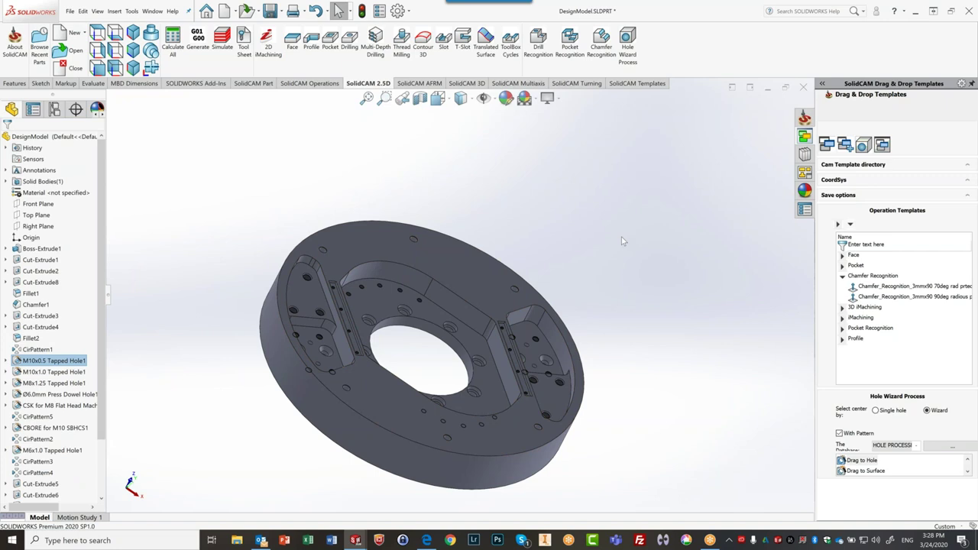
{"action": "left_click", "coordinate": [804, 88]}
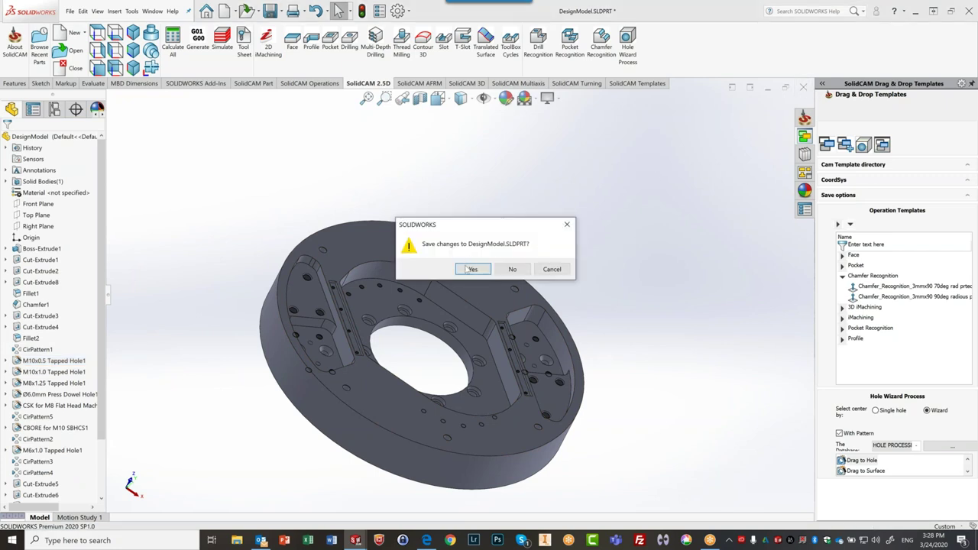
Save the changes to DesignModel.SLDPRT
{"action": "left_click", "coordinate": [471, 269]}
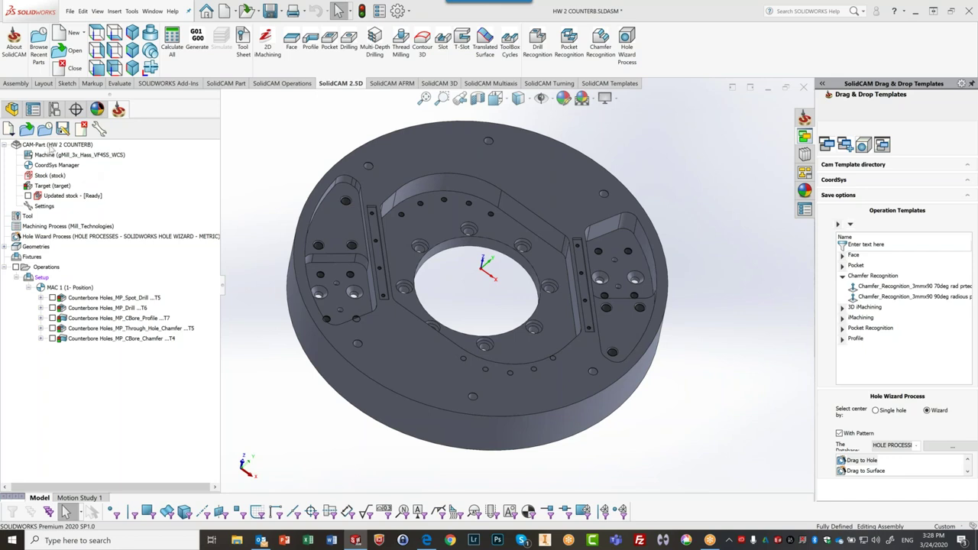
Synchronize the CAM-Part into Tap Spot Drill, Tap Drilling and Tapping operations, then browse recent parts
{"action": "right_click", "coordinate": [52, 145]}
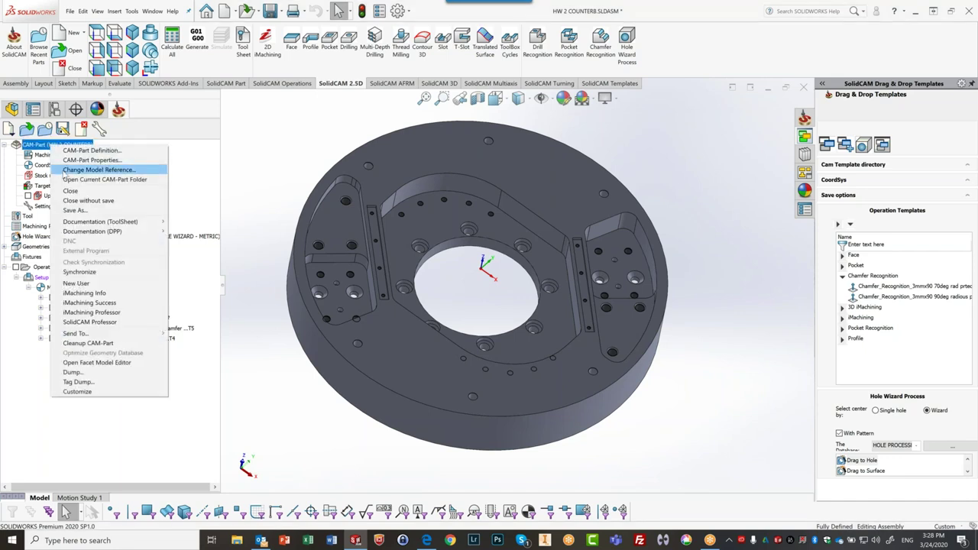
{"action": "left_click", "coordinate": [75, 272]}
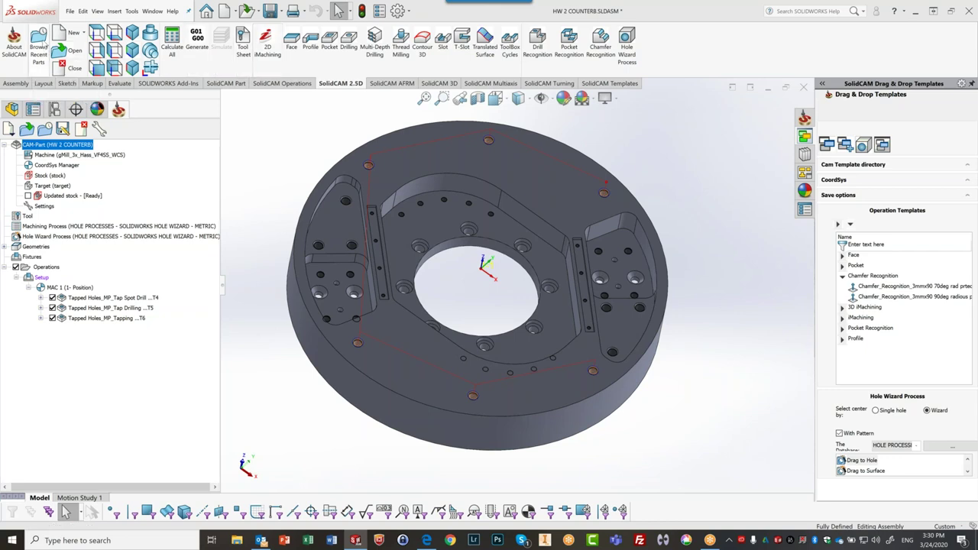
{"action": "left_click", "coordinate": [38, 42]}
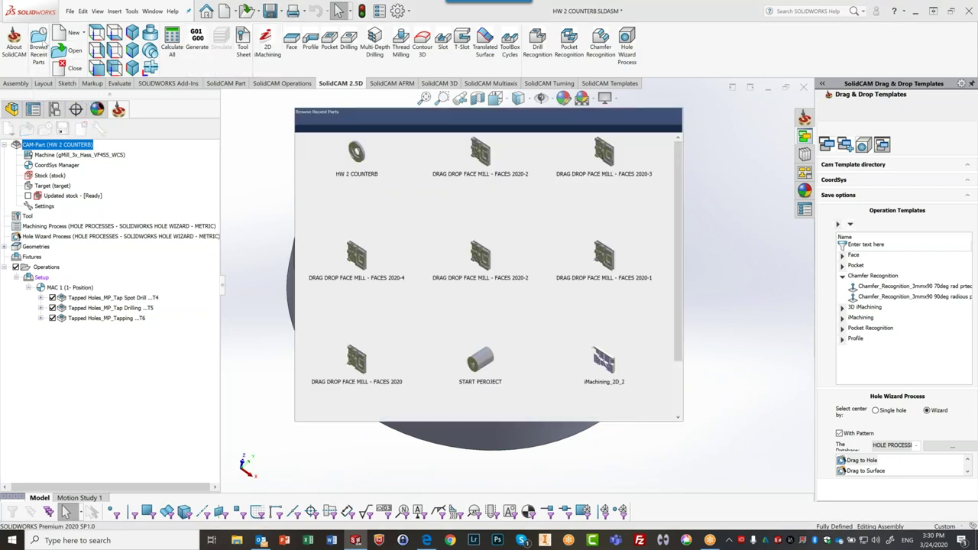
Open the recent part 'DRAG DROP FACE MILL - FACES 2020-2' and switch to Microsoft Edge
{"action": "left_click", "coordinate": [480, 157]}
{"action": "double_click", "coordinate": [479, 156]}
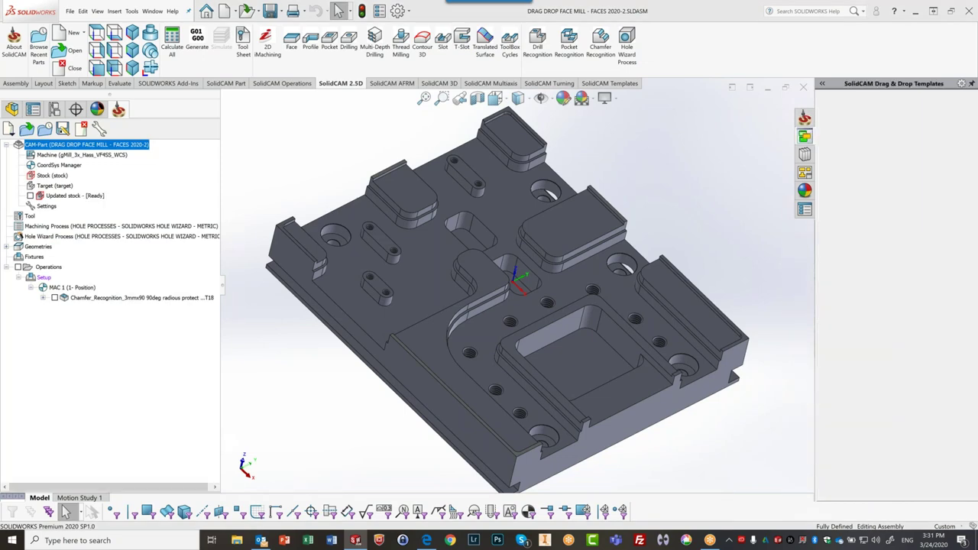
{"action": "key", "text": "alt+Tab"}
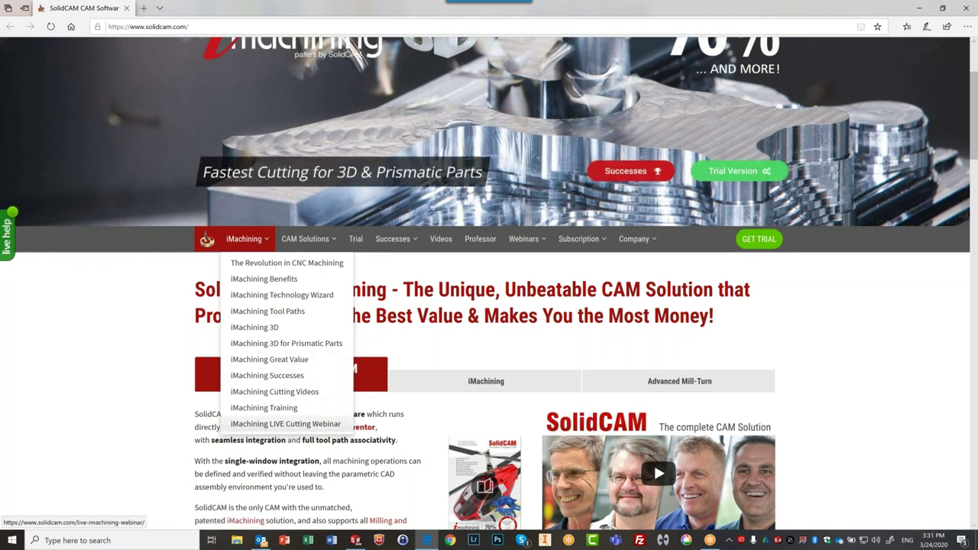
Minimize the solidcam.com browser window to return to the SolidCAM part
{"action": "left_click", "coordinate": [920, 10]}
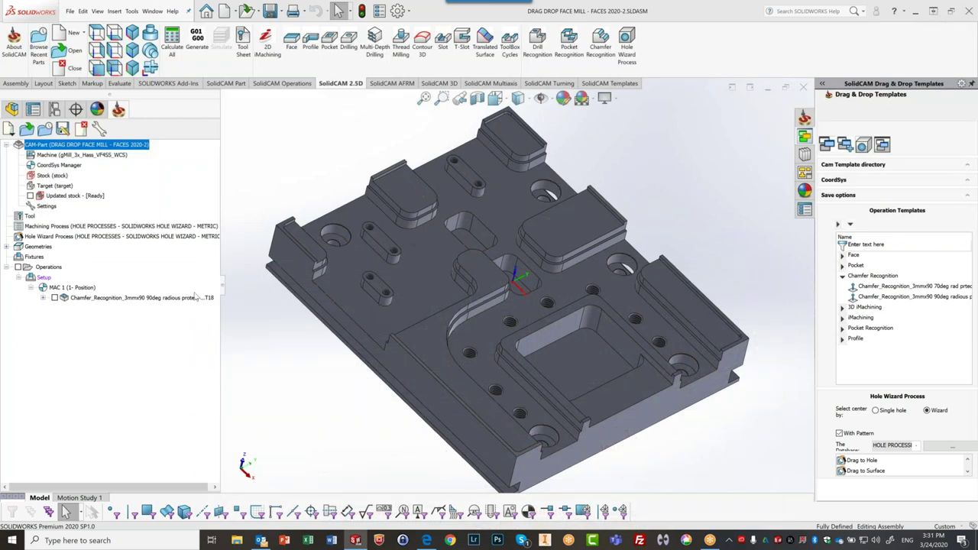
Delete the Chamfer_Recognition_3mmx90 operation from the Setup
{"action": "right_click", "coordinate": [153, 297]}
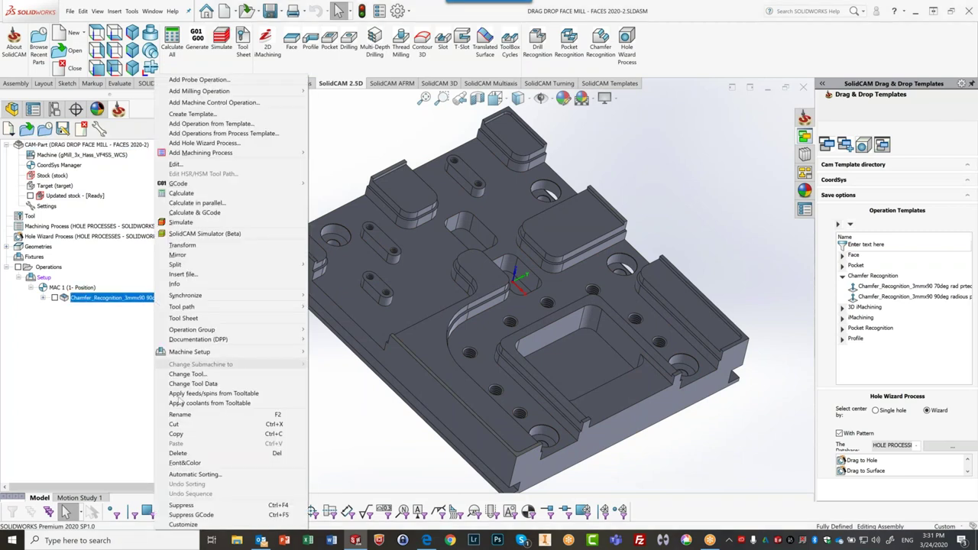
{"action": "left_click", "coordinate": [203, 456]}
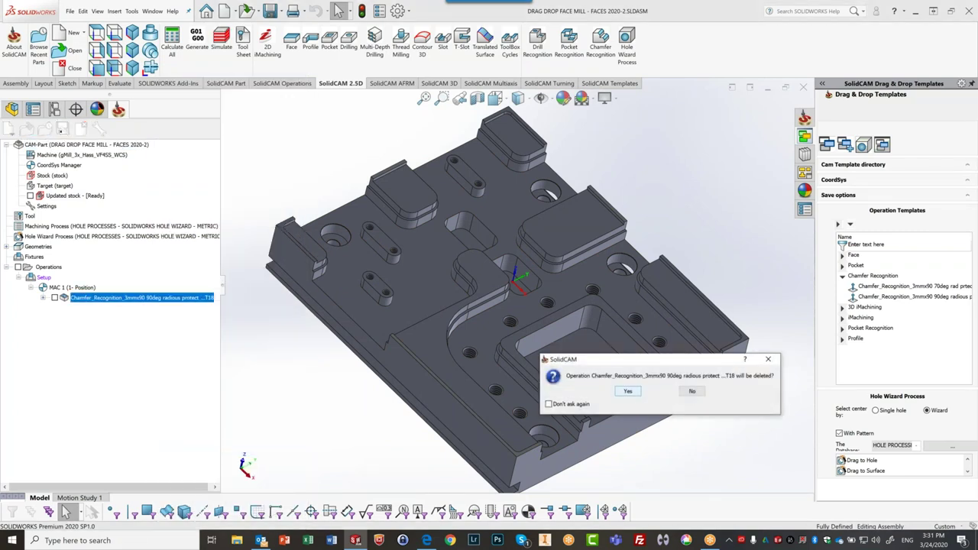
{"action": "left_click", "coordinate": [628, 390]}
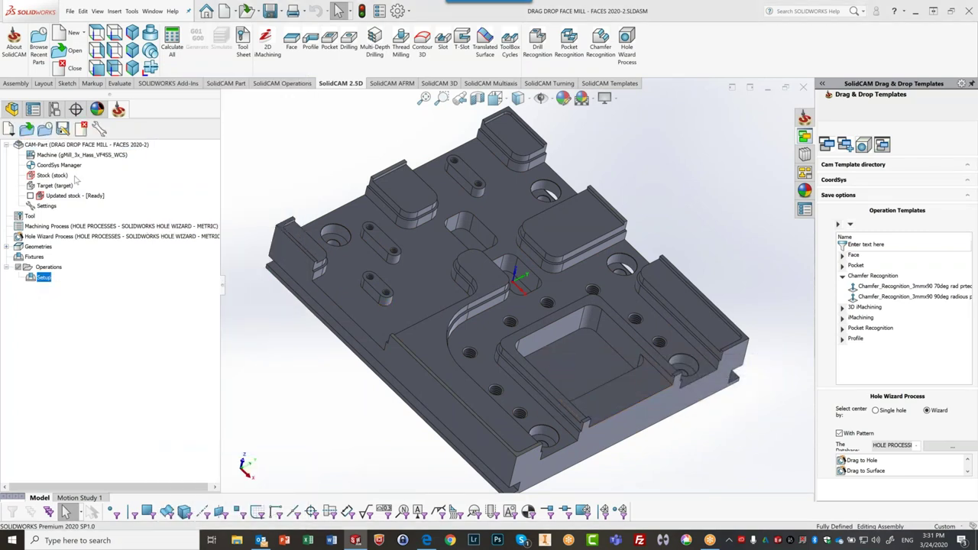
Redefine the stock as a box expanded 2 on X and Y, 1 on Z+ and 6 on Z-
{"action": "left_click", "coordinate": [54, 175]}
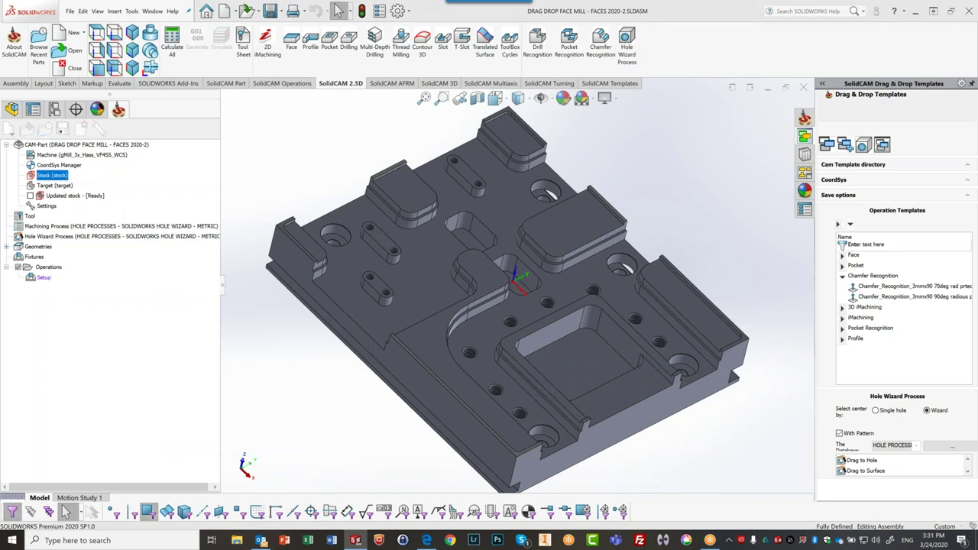
{"action": "double_click", "coordinate": [53, 175]}
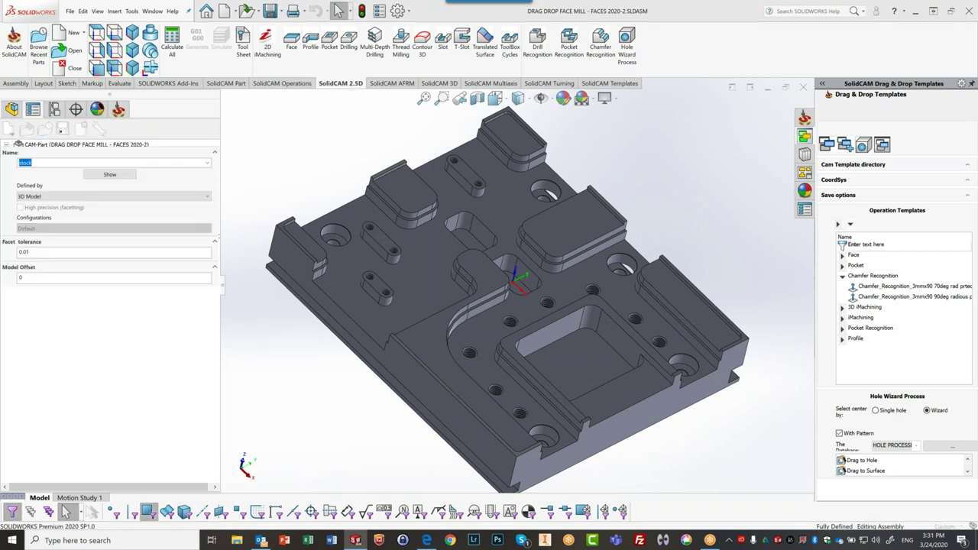
{"action": "left_click", "coordinate": [90, 197]}
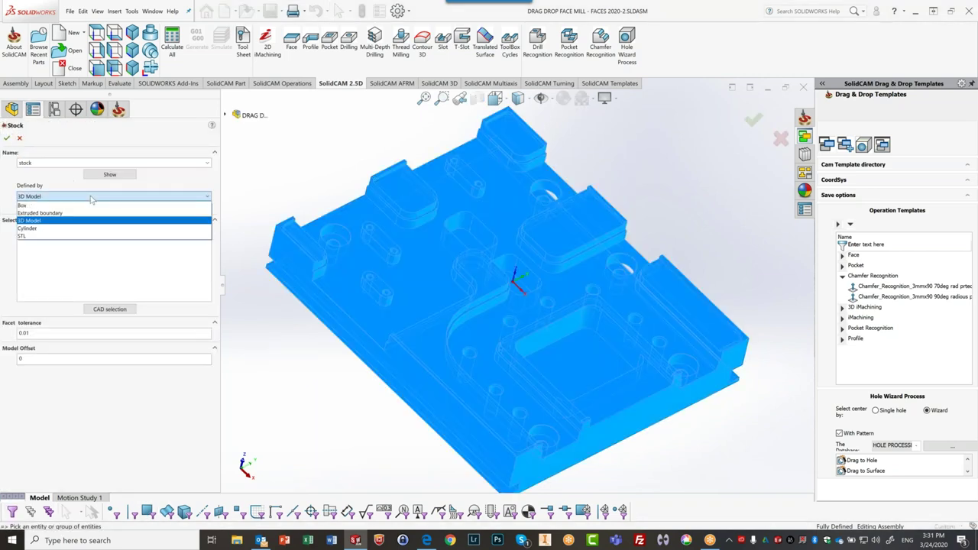
{"action": "left_click", "coordinate": [92, 212]}
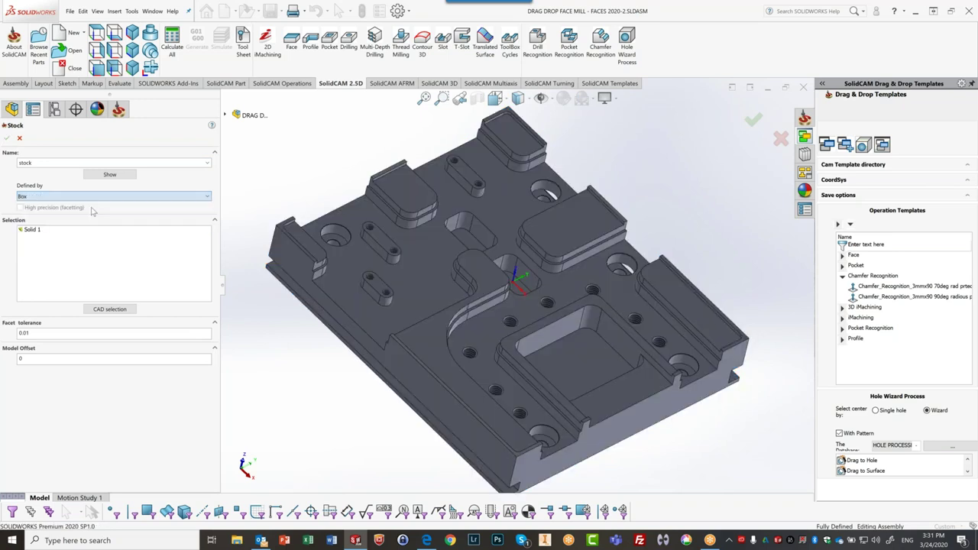
{"action": "key", "text": "Escape"}
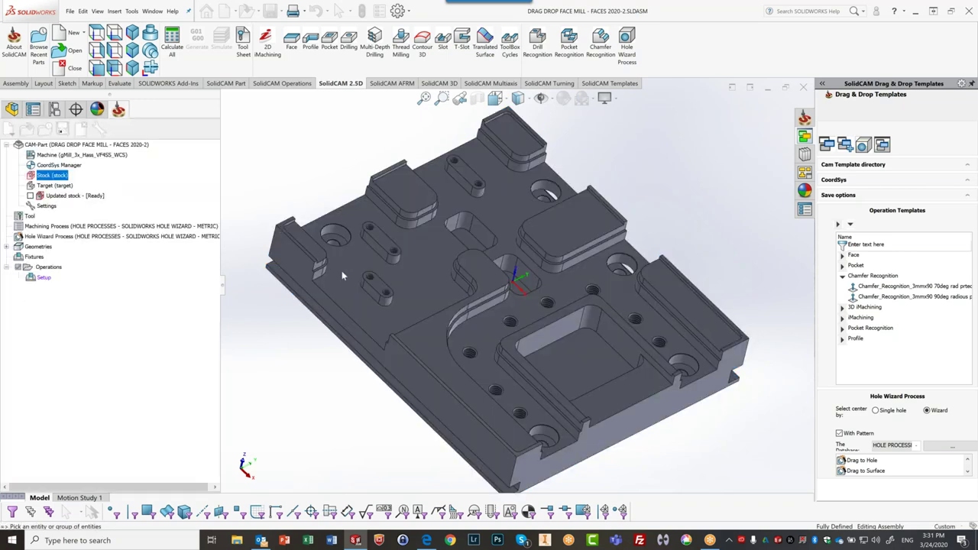
{"action": "key", "text": "Return"}
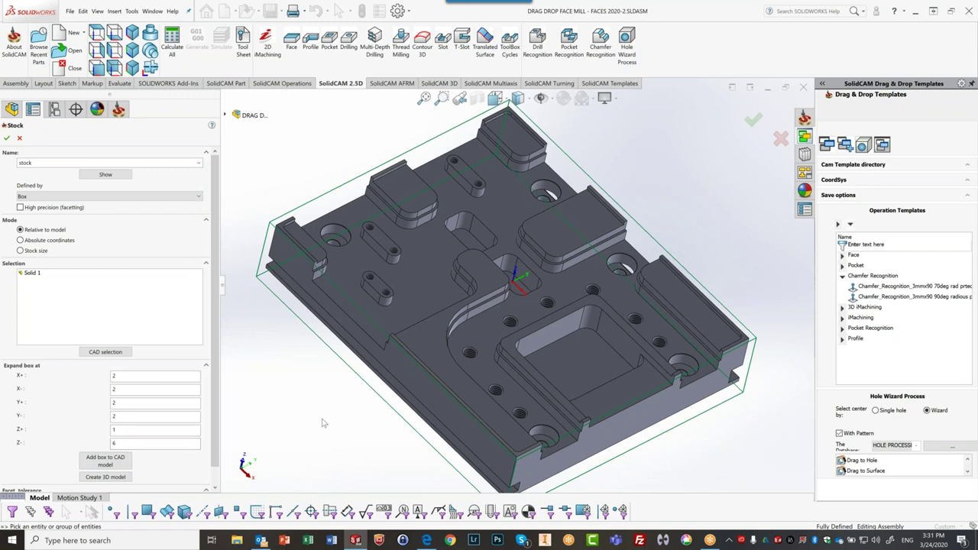
{"action": "left_click", "coordinate": [7, 138]}
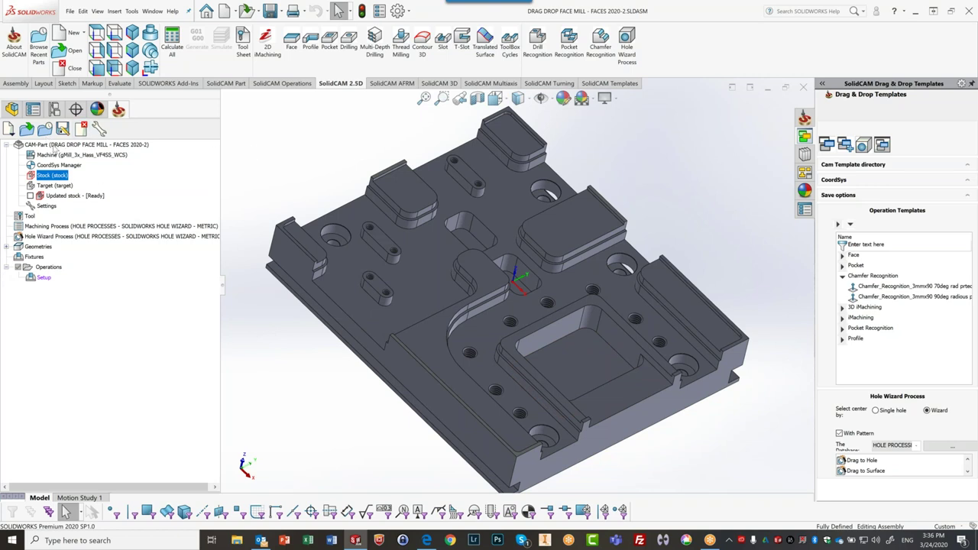
Review the CAM-Part milling data, then select the Operations branch in the CAM tree
{"action": "left_click", "coordinate": [55, 146]}
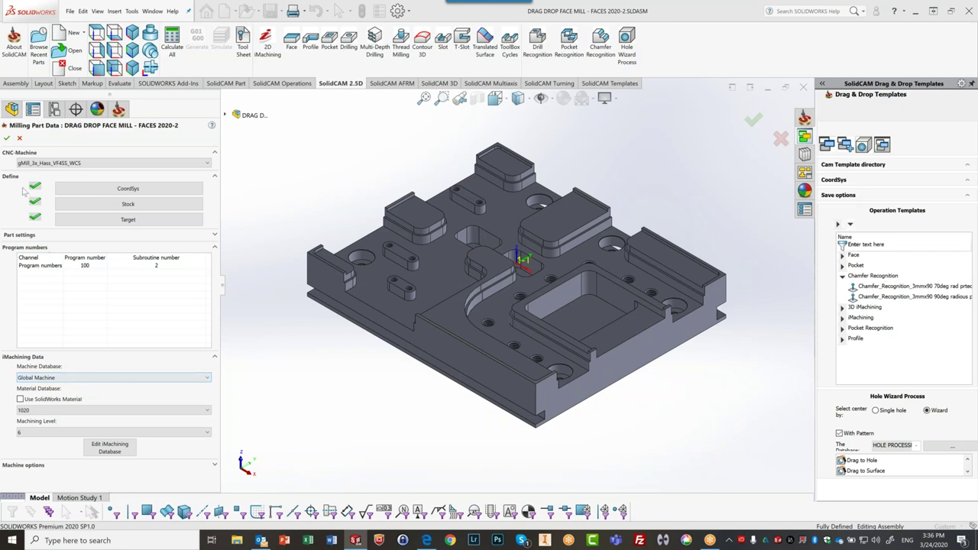
{"action": "left_click", "coordinate": [6, 138]}
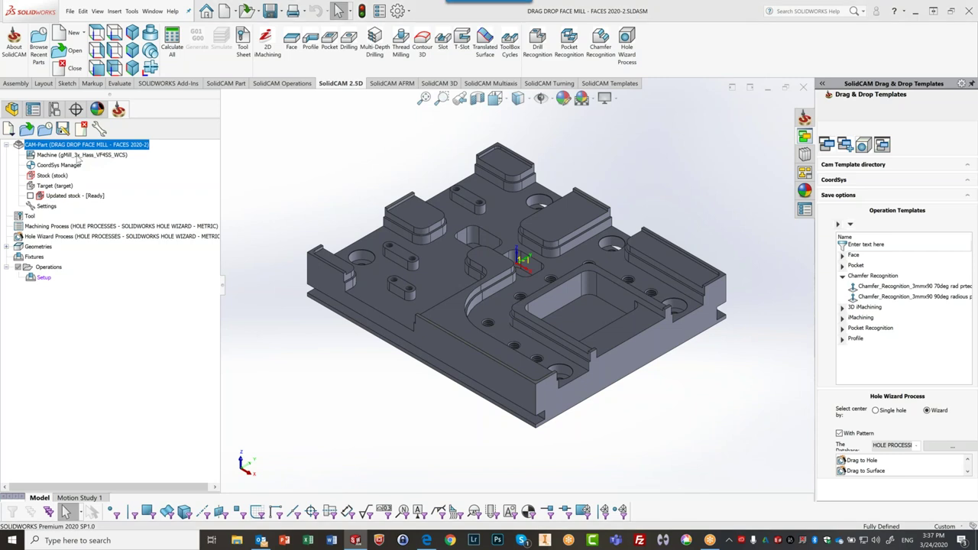
{"action": "left_click", "coordinate": [79, 156]}
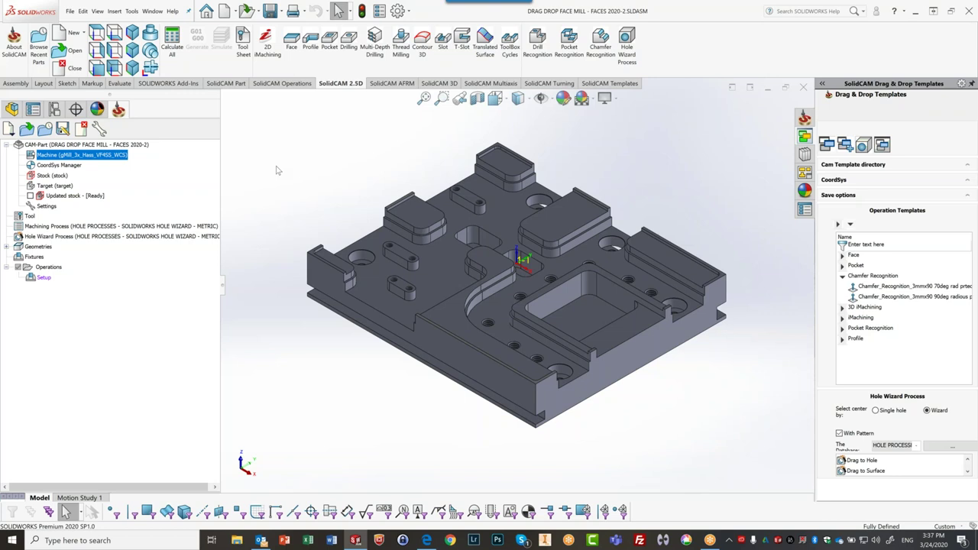
{"action": "left_click", "coordinate": [48, 268]}
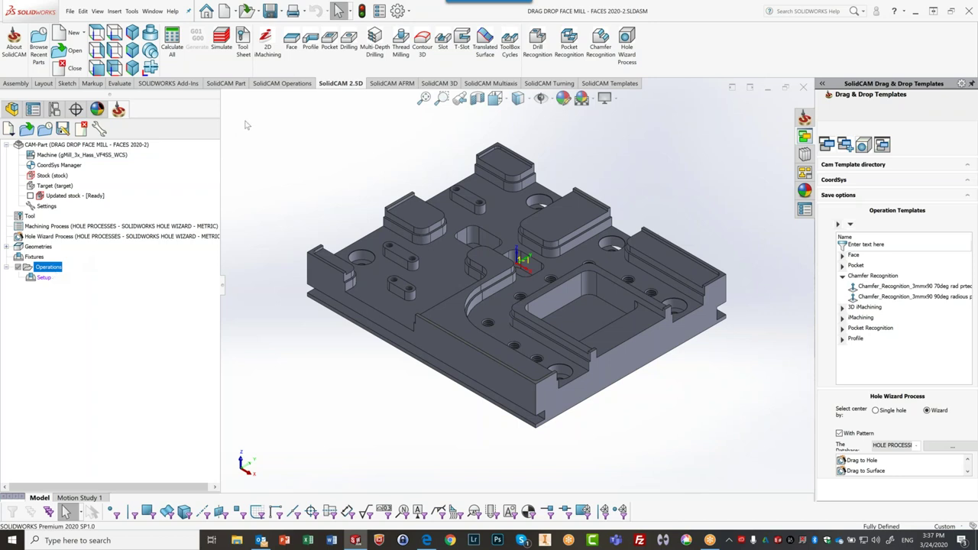
Start a 2D iMachining operation and pick the plate's floor face as Face 1
{"action": "left_click", "coordinate": [269, 48]}
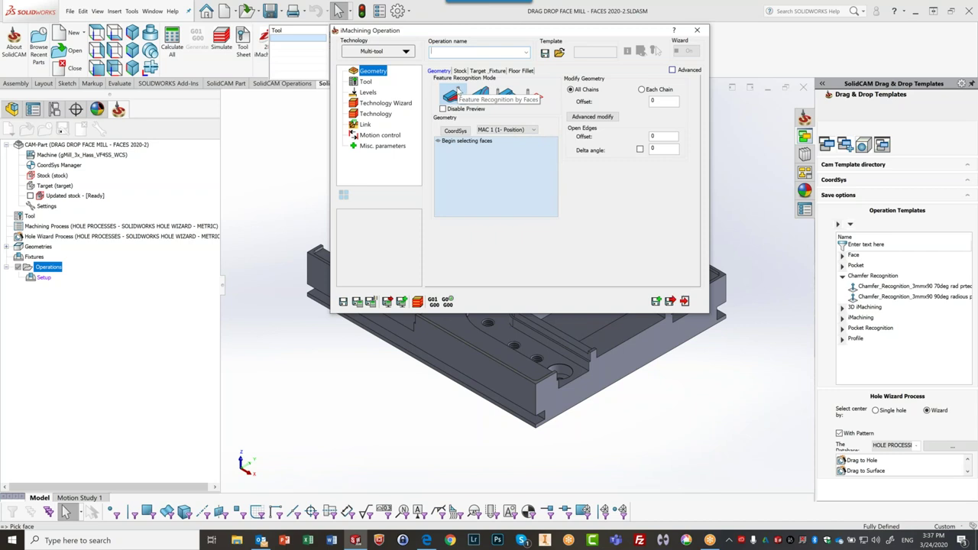
{"action": "left_click_drag", "start_coordinate": [447, 31], "coordinate": [756, 5]}
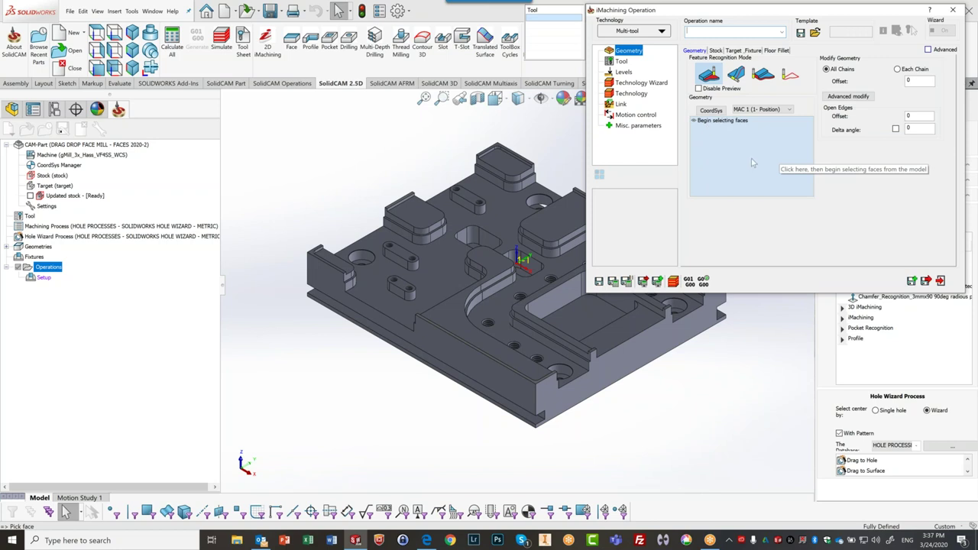
{"action": "left_click", "coordinate": [499, 329]}
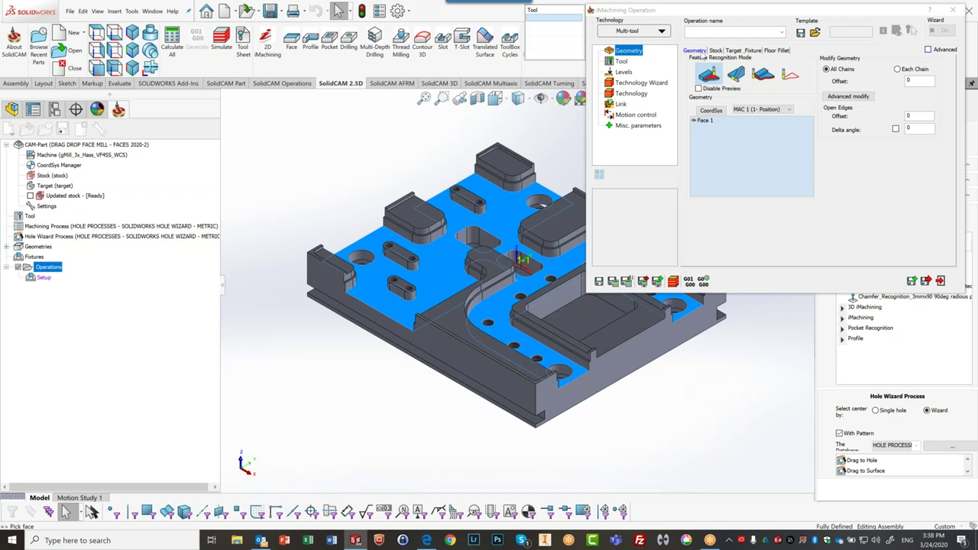
Check the Stock and Target/Fixture pages, return to Geometry, then show the Tool page
{"action": "left_click", "coordinate": [716, 50]}
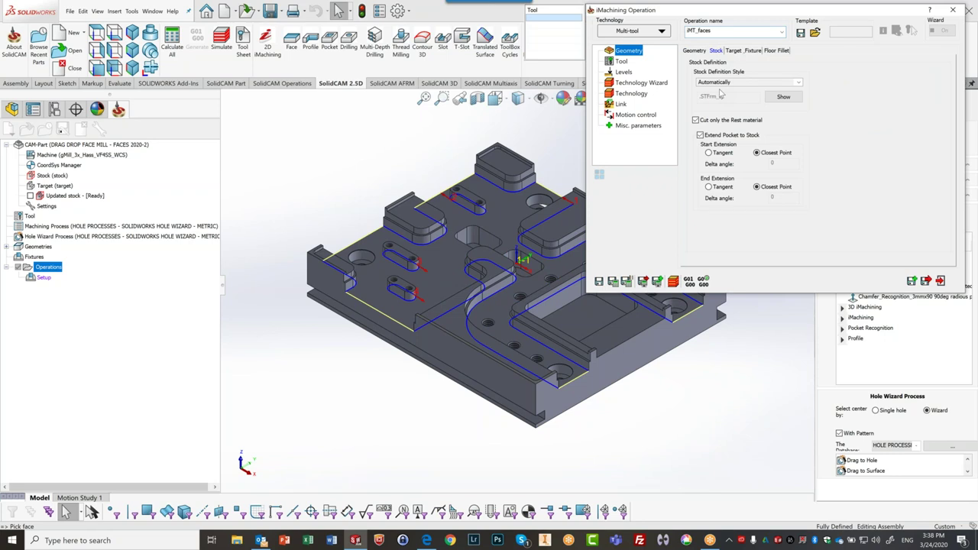
{"action": "left_click", "coordinate": [742, 51]}
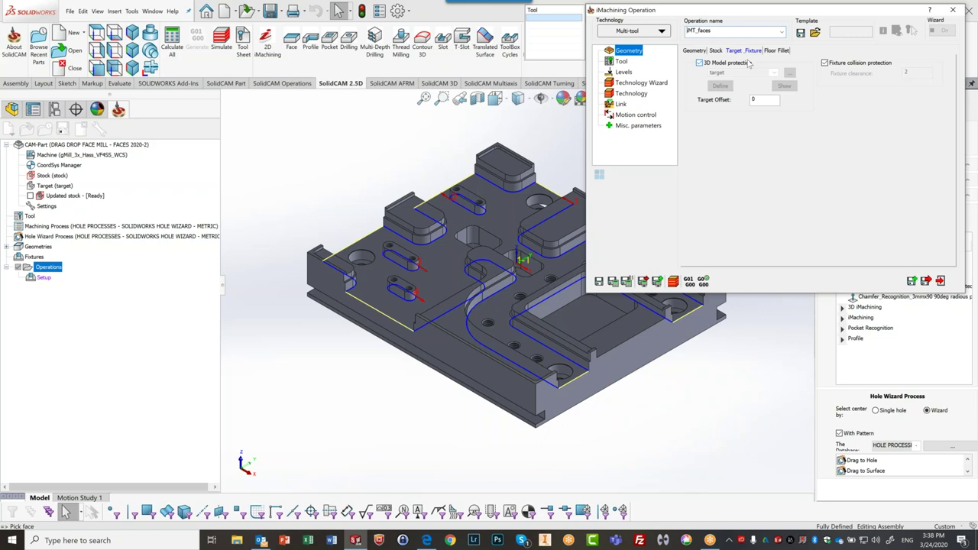
{"action": "left_click", "coordinate": [693, 52]}
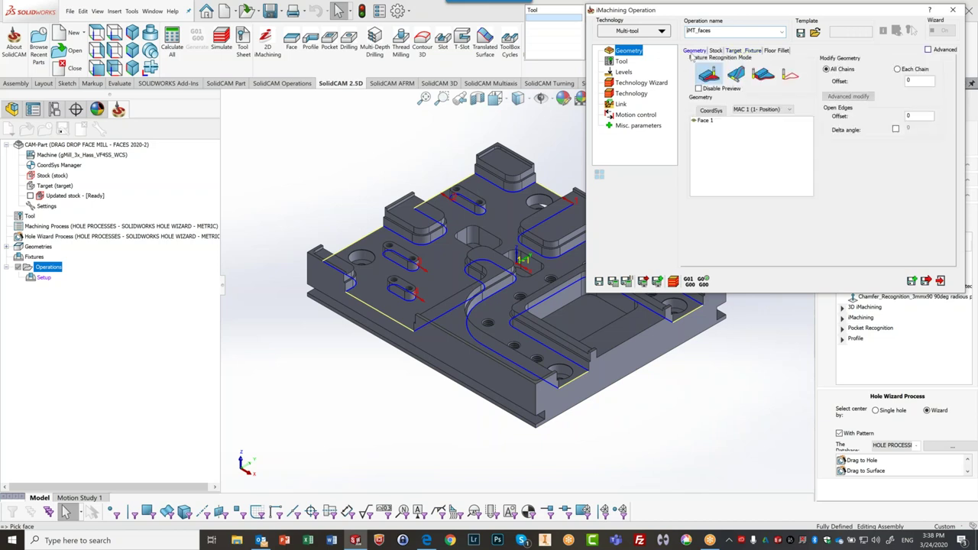
{"action": "left_click", "coordinate": [622, 62]}
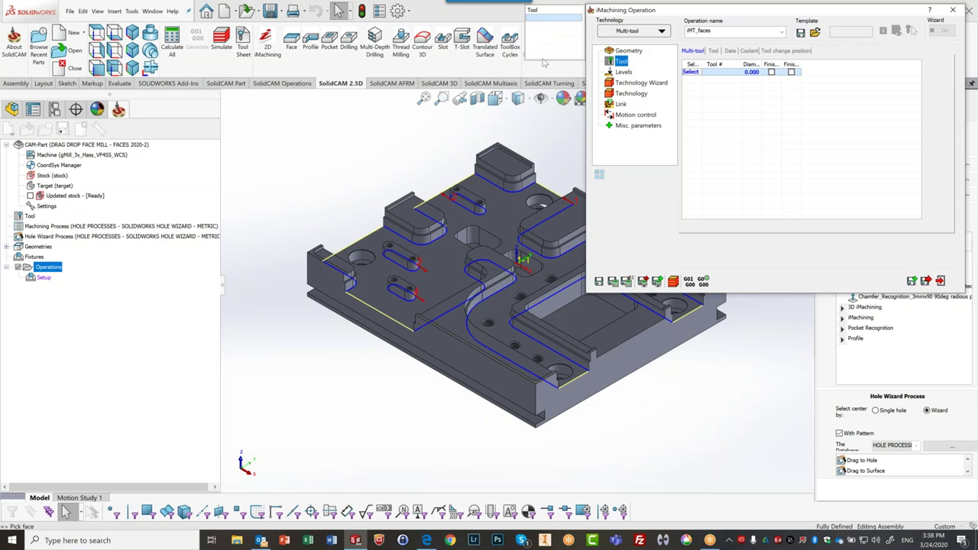
Switch the operation's technology to iRough and bring up the tool library
{"action": "left_click", "coordinate": [621, 34]}
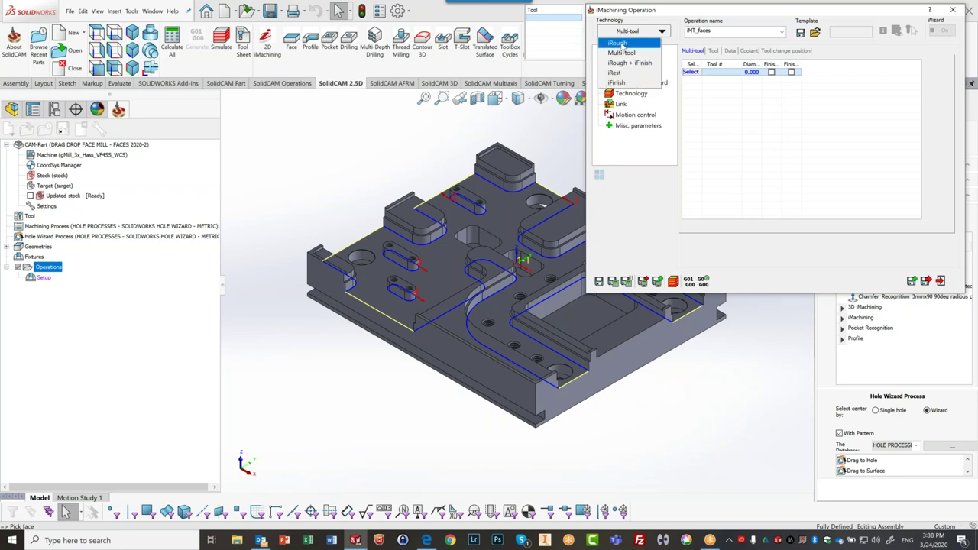
{"action": "left_click", "coordinate": [620, 44]}
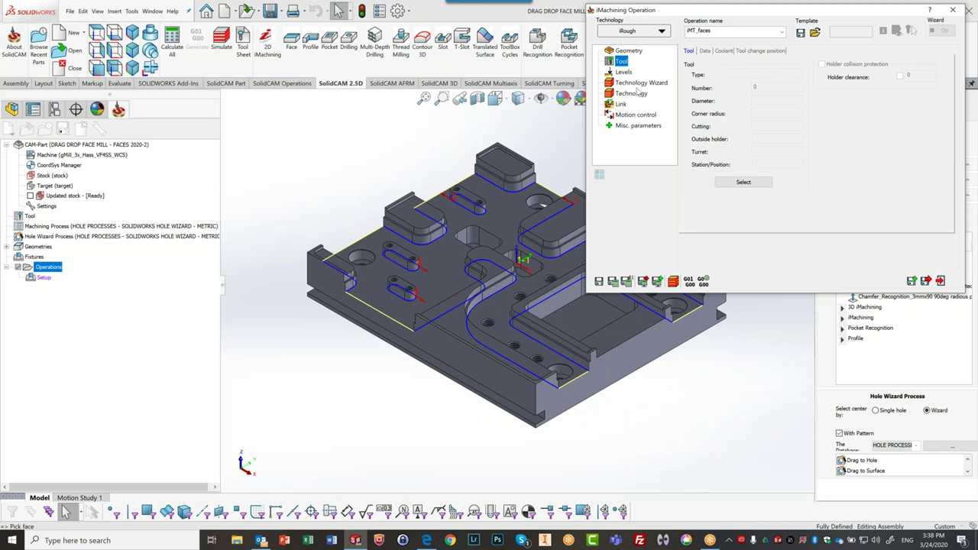
{"action": "left_click", "coordinate": [751, 186]}
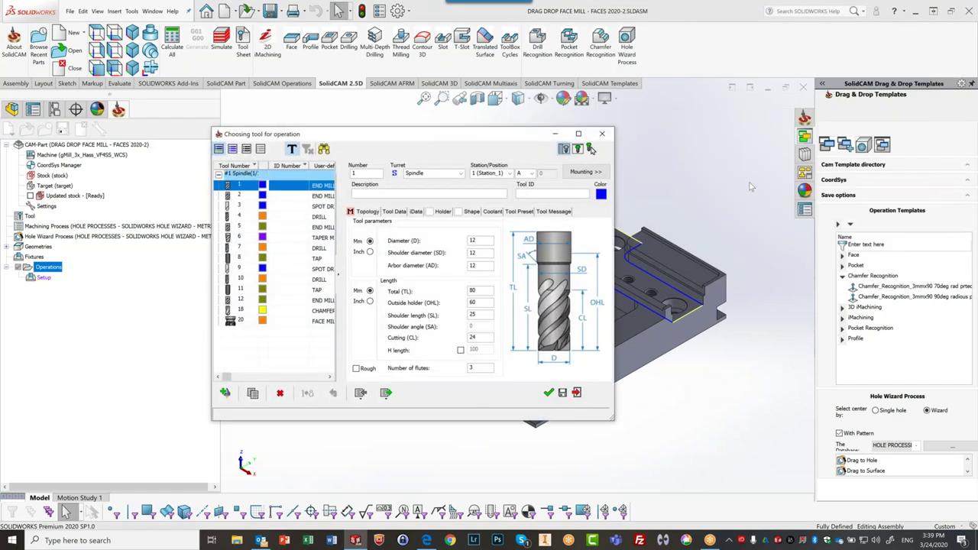
Add new end mill tool 13 with a 10 mm diameter
{"action": "left_click", "coordinate": [226, 394]}
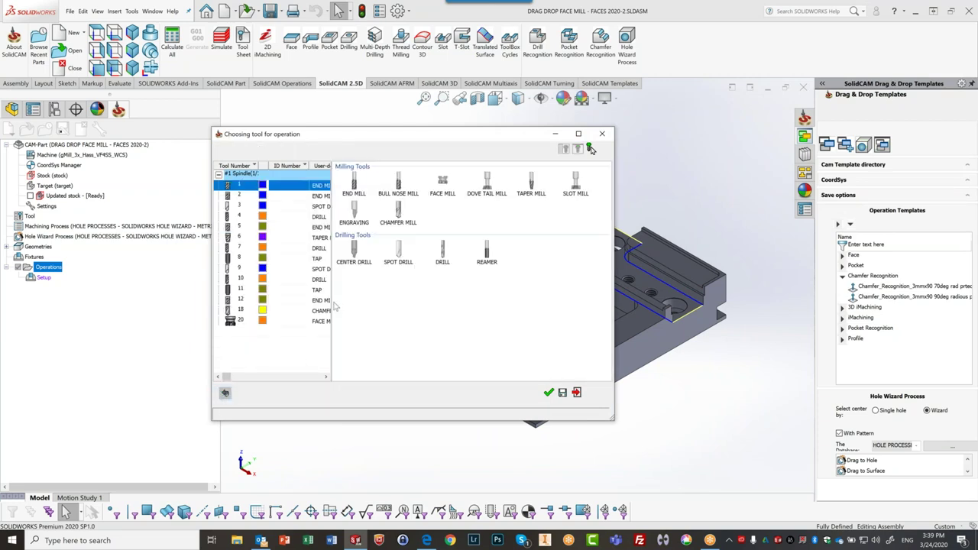
{"action": "double_click", "coordinate": [356, 188]}
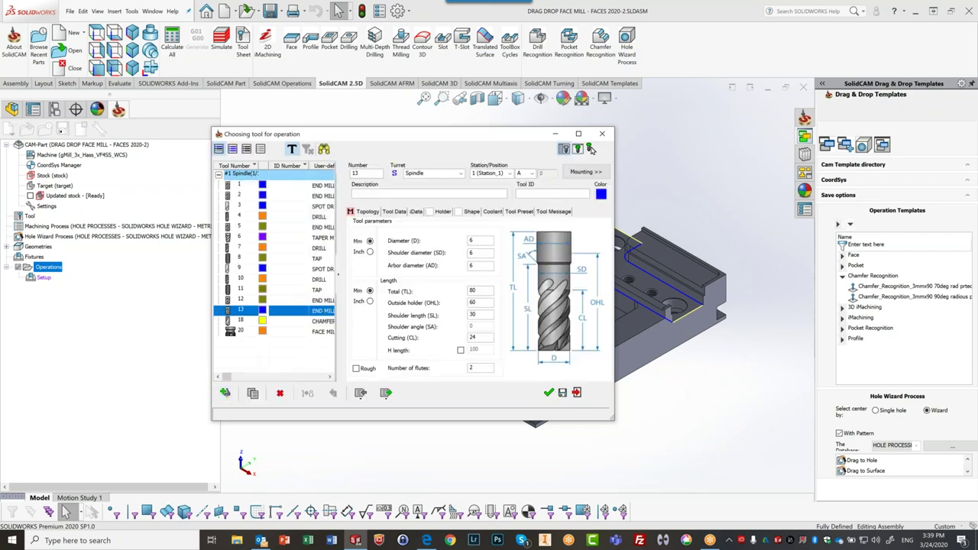
{"action": "left_click", "coordinate": [481, 240]}
{"action": "type", "text": "10"}
{"action": "left_click", "coordinate": [476, 253]}
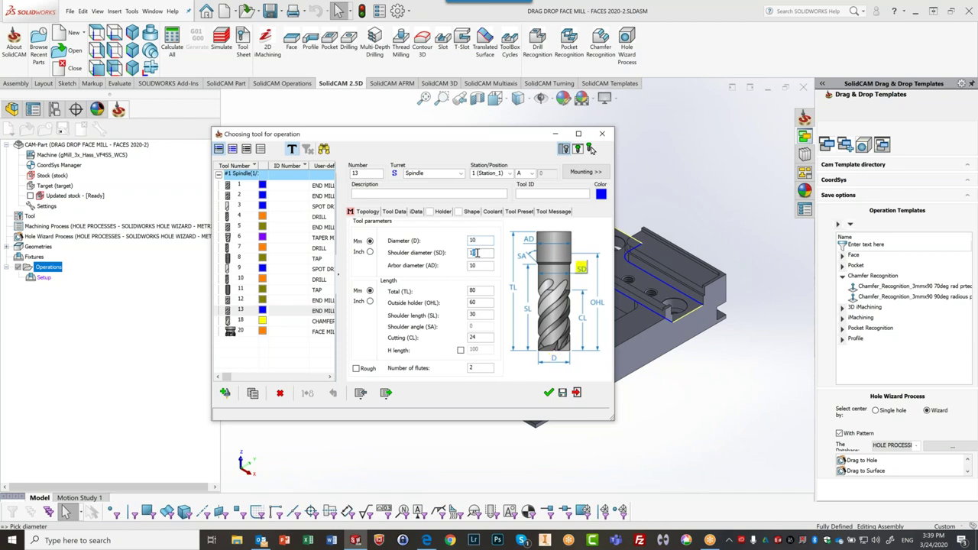
{"action": "left_click", "coordinate": [489, 266]}
Enter a shoulder length and set the end mill's number of flutes to 4
{"action": "left_click", "coordinate": [482, 316]}
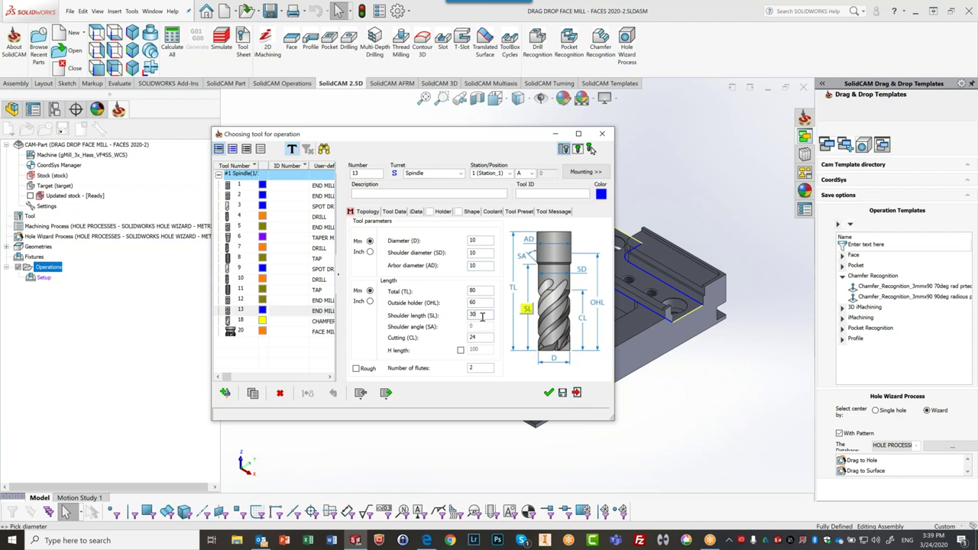
{"action": "double_click", "coordinate": [482, 315]}
{"action": "type", "text": "21"}
{"action": "left_click", "coordinate": [486, 368]}
{"action": "left_click", "coordinate": [485, 368]}
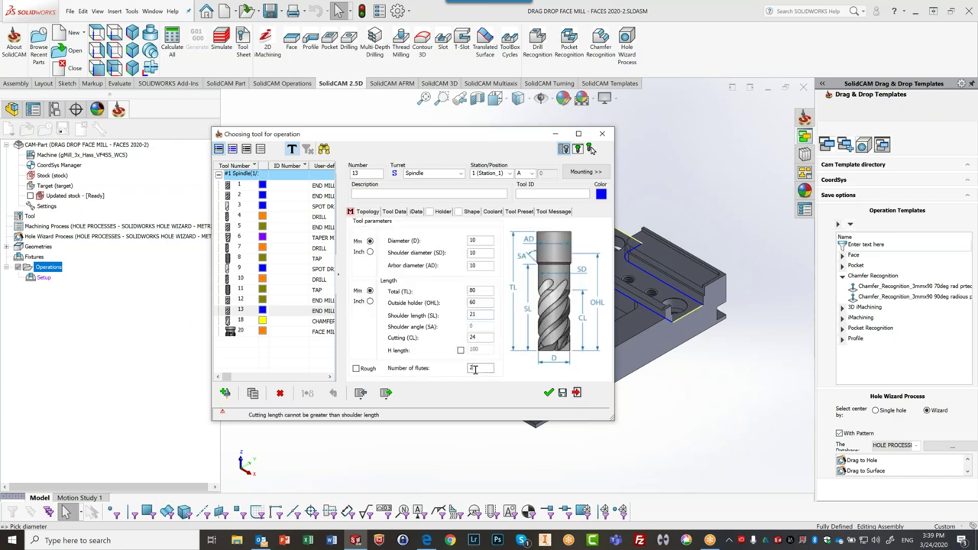
{"action": "type", "text": "4"}
{"action": "key", "text": "Tab"}
Correct the shoulder length to 30 mm and set the cutting length to 21 mm
{"action": "left_click", "coordinate": [489, 314]}
{"action": "type", "text": "30"}
{"action": "left_click", "coordinate": [479, 338]}
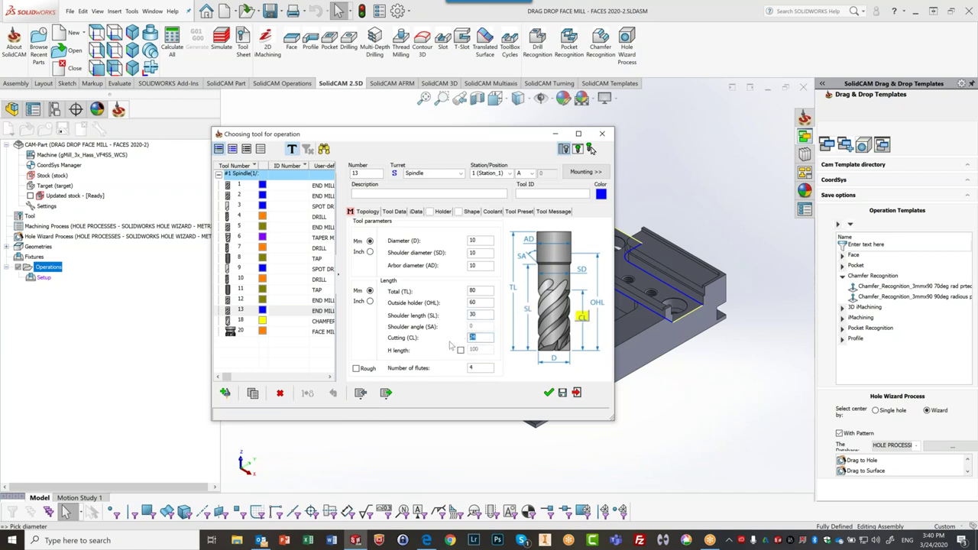
{"action": "type", "text": "210"}
{"action": "key", "text": "BackSpace"}
{"action": "key", "text": "Tab"}
{"action": "key", "text": "Tab"}
Check the helix angle in iData and assign 10 mm end mill 13 to the operation
{"action": "left_click", "coordinate": [413, 213]}
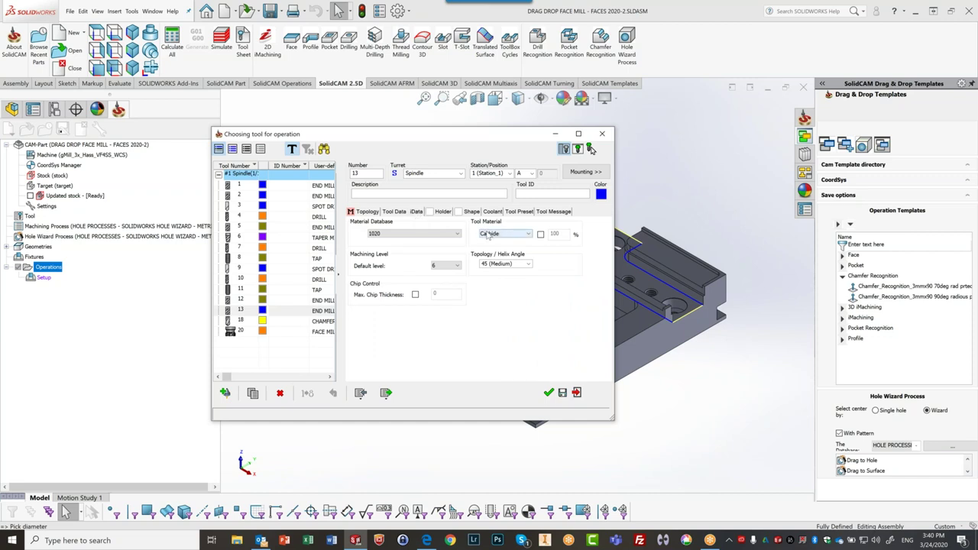
{"action": "left_click", "coordinate": [513, 265]}
{"action": "left_click", "coordinate": [548, 393]}
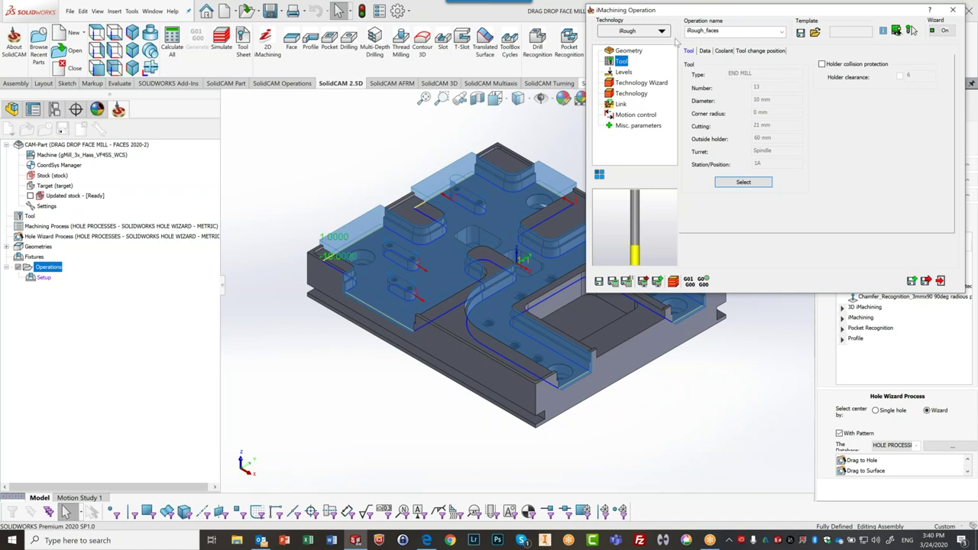
Review the Geometry, Stock, Tool and Levels pages (safety 2, depth 11), then reach the Technology Wizard
{"action": "left_click", "coordinate": [629, 52]}
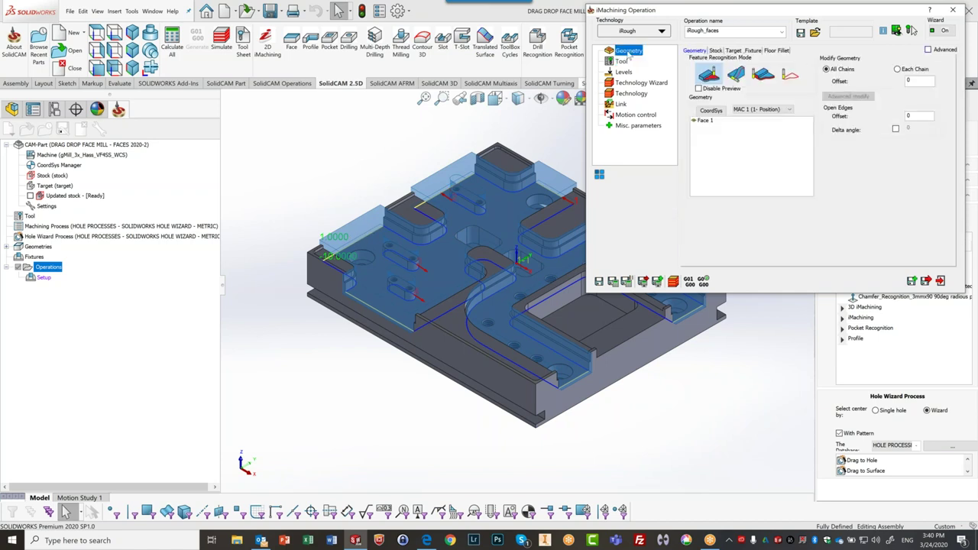
{"action": "left_click", "coordinate": [716, 50]}
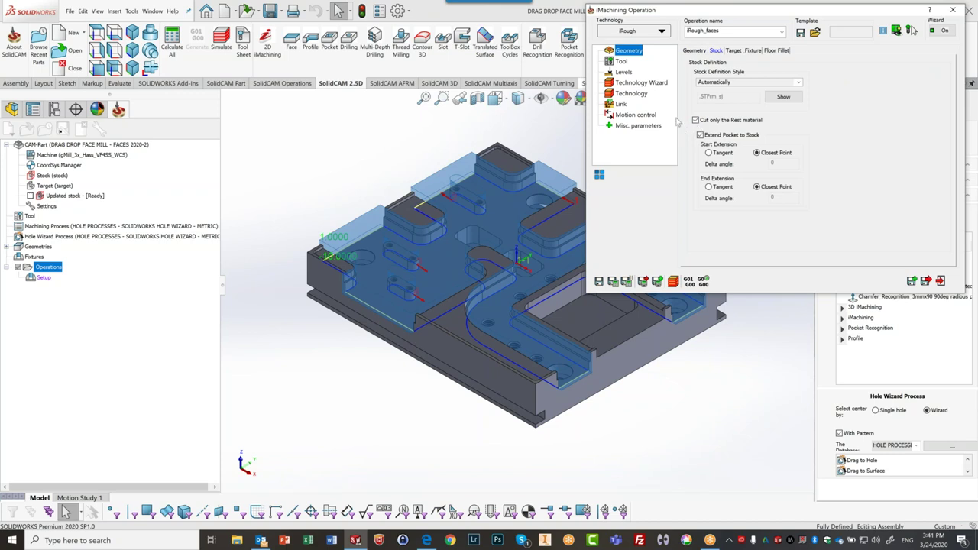
{"action": "left_click", "coordinate": [621, 61]}
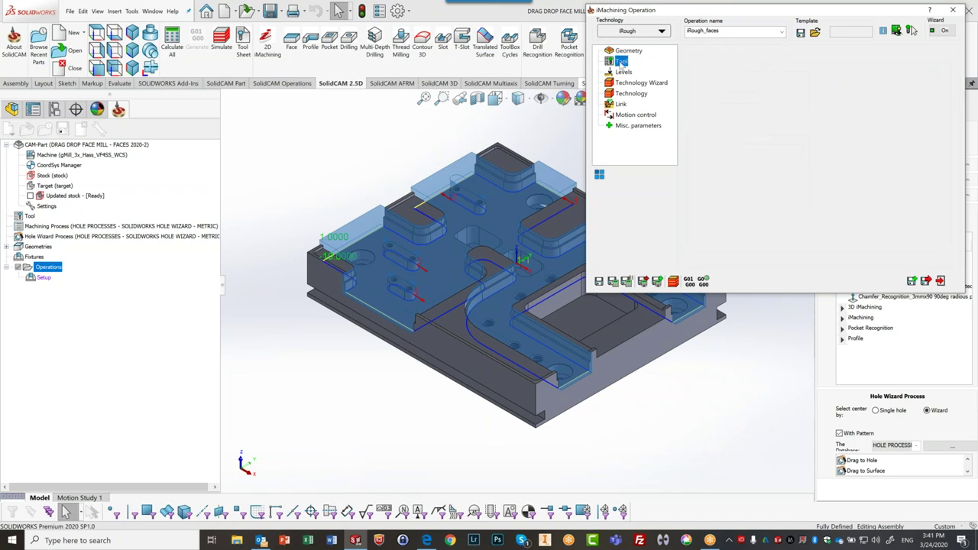
{"action": "left_click", "coordinate": [624, 72]}
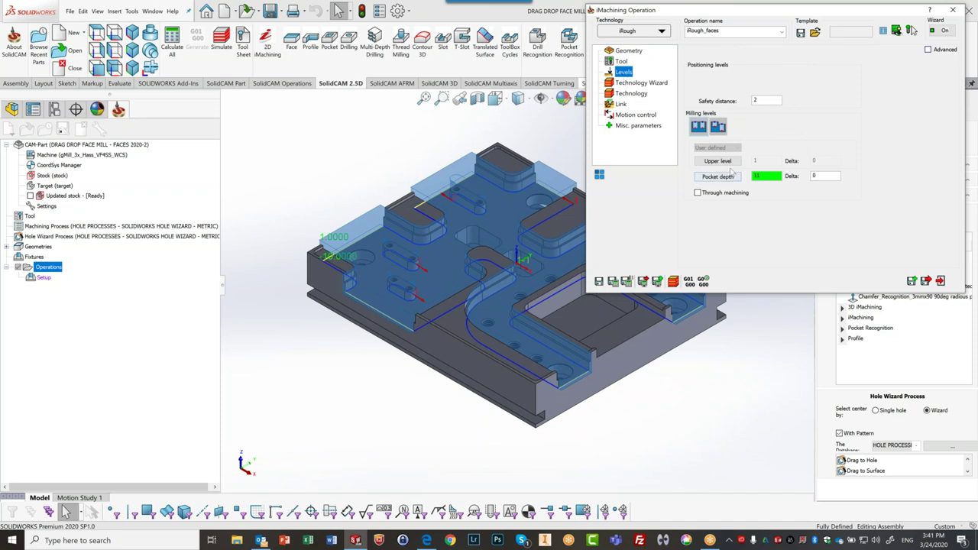
{"action": "middle_click_drag", "start_coordinate": [508, 306], "coordinate": [388, 209]}
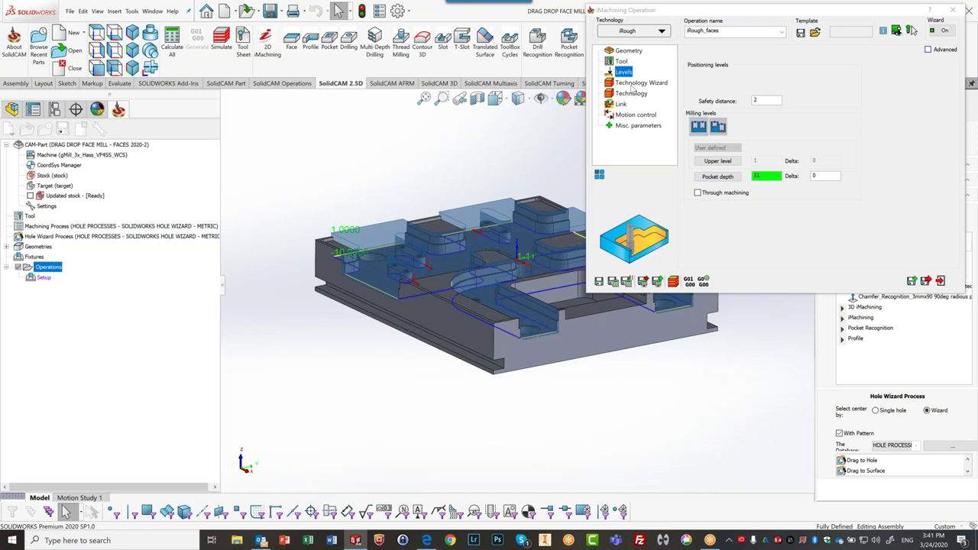
{"action": "left_click", "coordinate": [633, 83]}
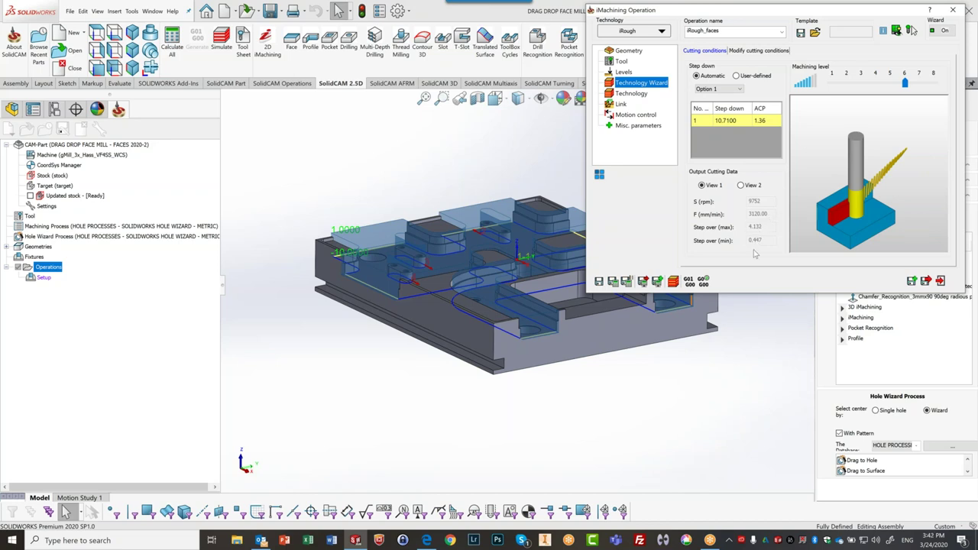
Switch Output Cutting Data to View 2: cutting speed, chip thickness and cutting angles
{"action": "left_click", "coordinate": [740, 185]}
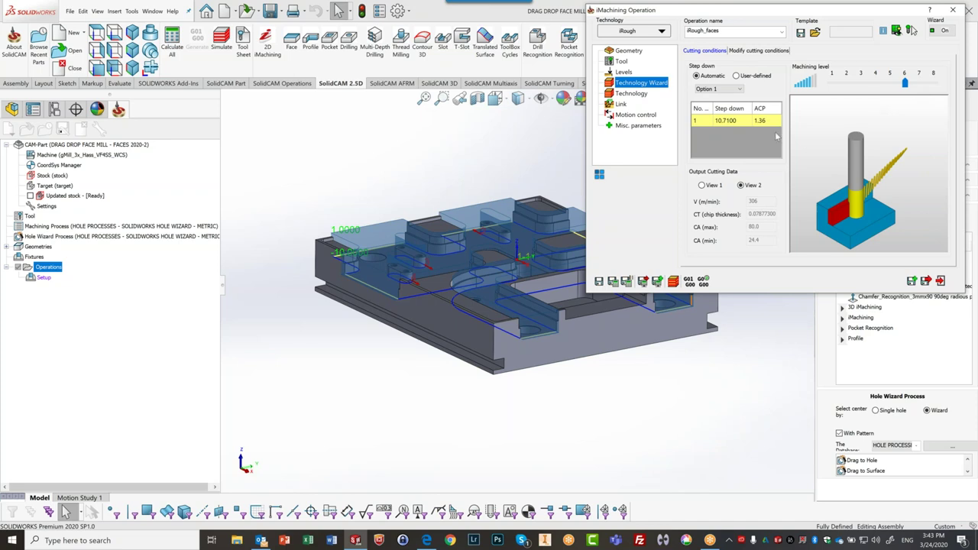
In View 1, try machining levels 5, 3 and 4, settling on level 6 (9752 rpm, 3120 mm/min)
{"action": "left_click", "coordinate": [702, 186]}
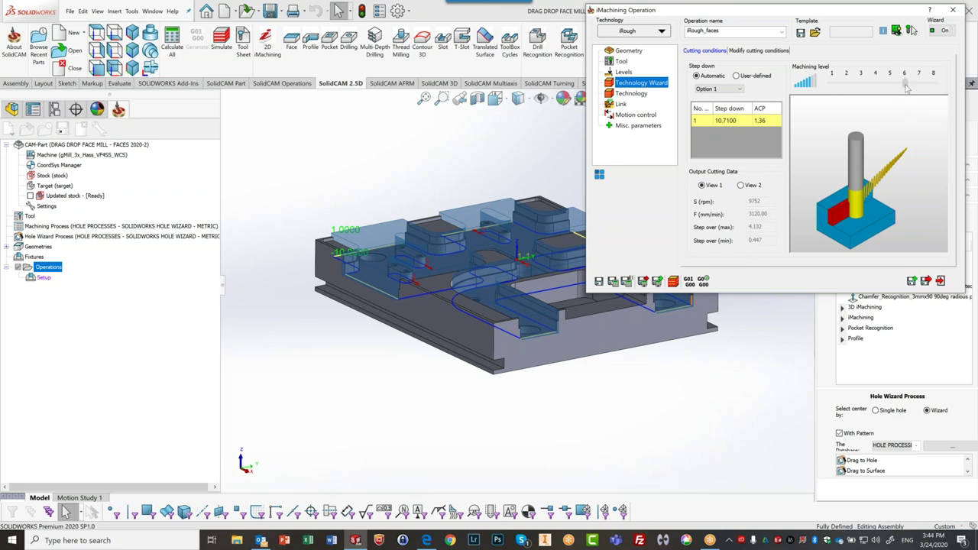
{"action": "mouse_move", "coordinate": [904, 87]}
{"action": "left_mouse_down"}
{"action": "mouse_move", "coordinate": [872, 98]}
{"action": "mouse_move", "coordinate": [850, 88]}
{"action": "mouse_move", "coordinate": [907, 91]}
{"action": "left_mouse_up"}
{"action": "left_click", "coordinate": [905, 85]}
{"action": "left_click_drag", "start_coordinate": [907, 88], "coordinate": [870, 89]}
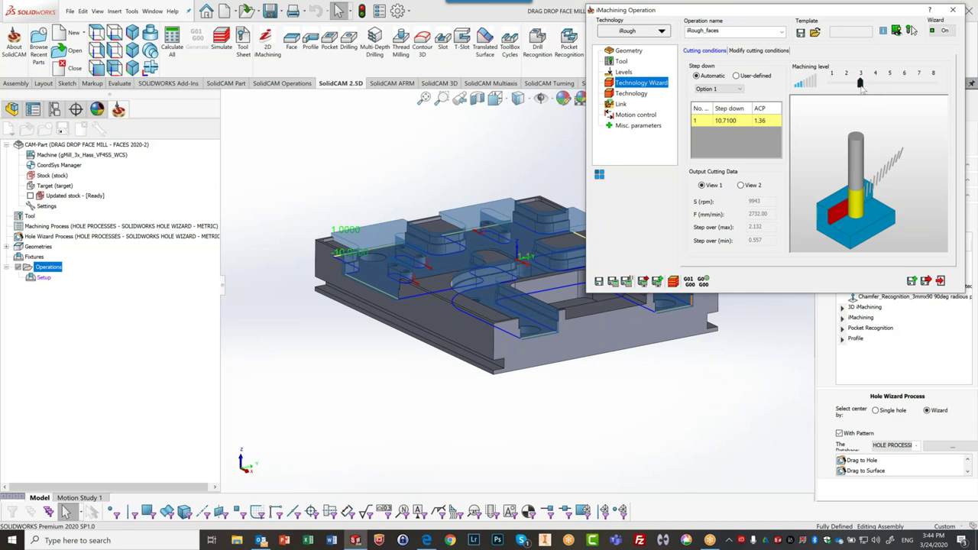
{"action": "left_click_drag", "start_coordinate": [862, 84], "coordinate": [904, 86]}
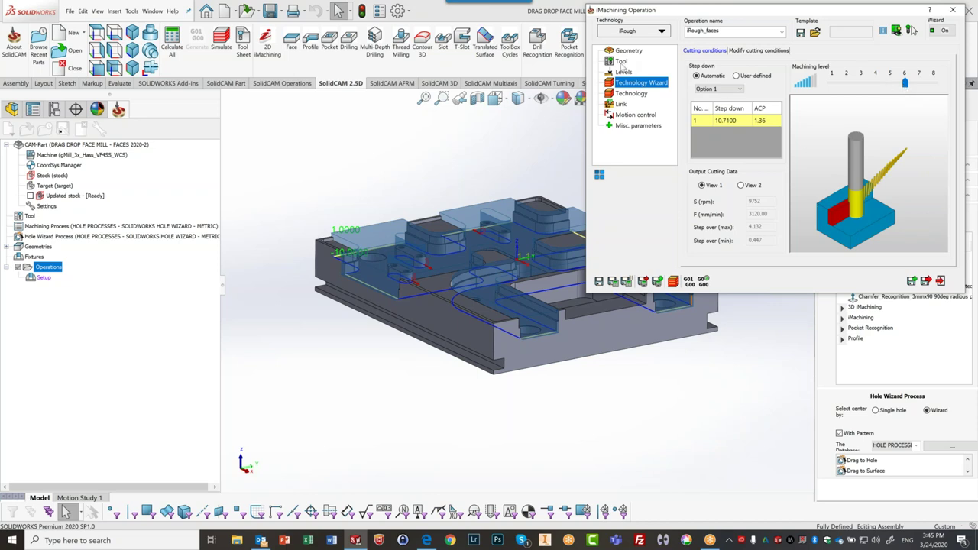
Recheck the Levels, Technology Wizard and Technology pages, then save and calculate iRough_faces
{"action": "left_click", "coordinate": [623, 72]}
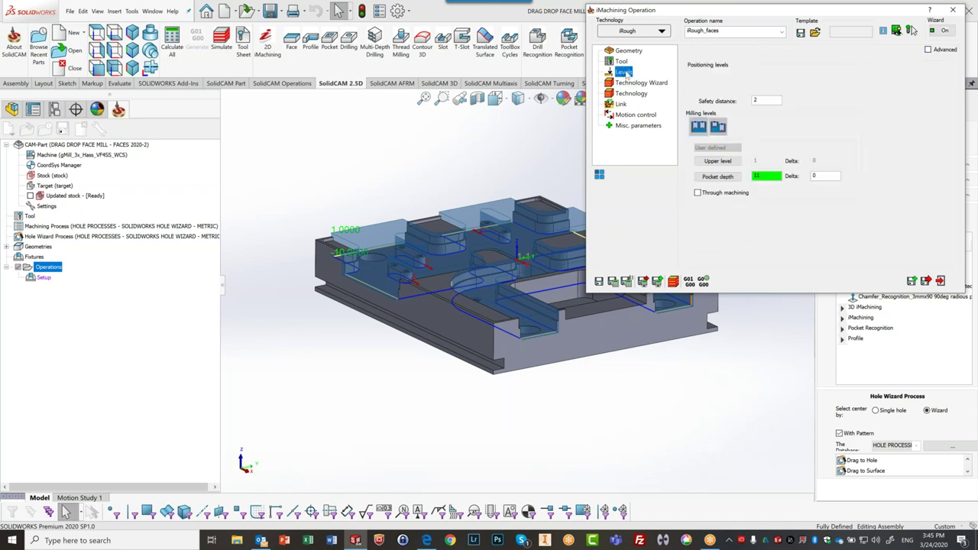
{"action": "left_click", "coordinate": [635, 83]}
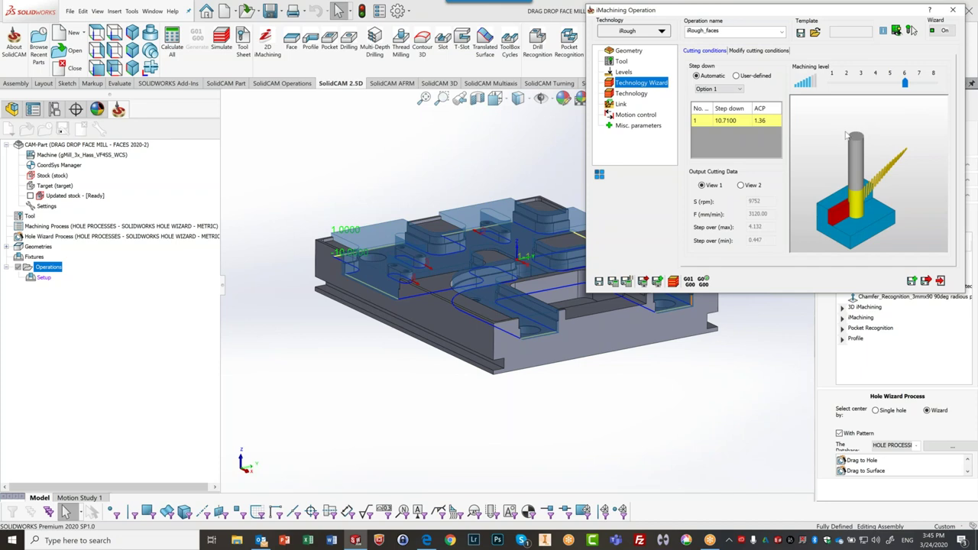
{"action": "left_click", "coordinate": [630, 93]}
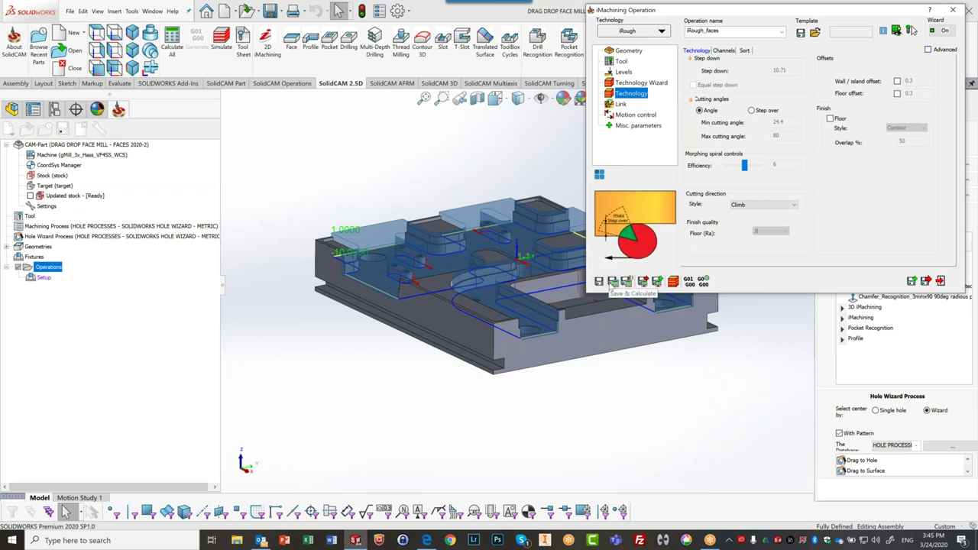
{"action": "left_click", "coordinate": [613, 282]}
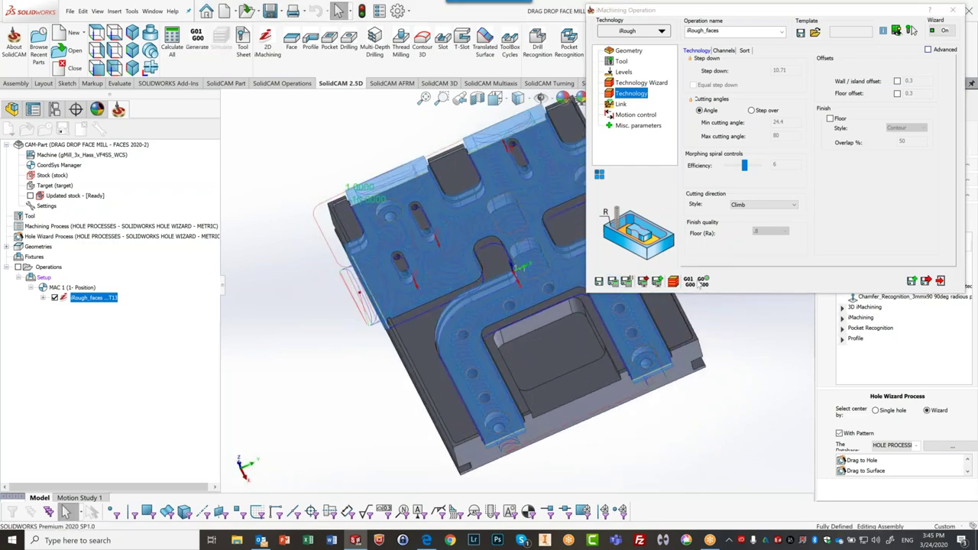
Simulate iRough_faces in SolidVerify from the Top view with its toolpath lines hidden
{"action": "left_click", "coordinate": [673, 281]}
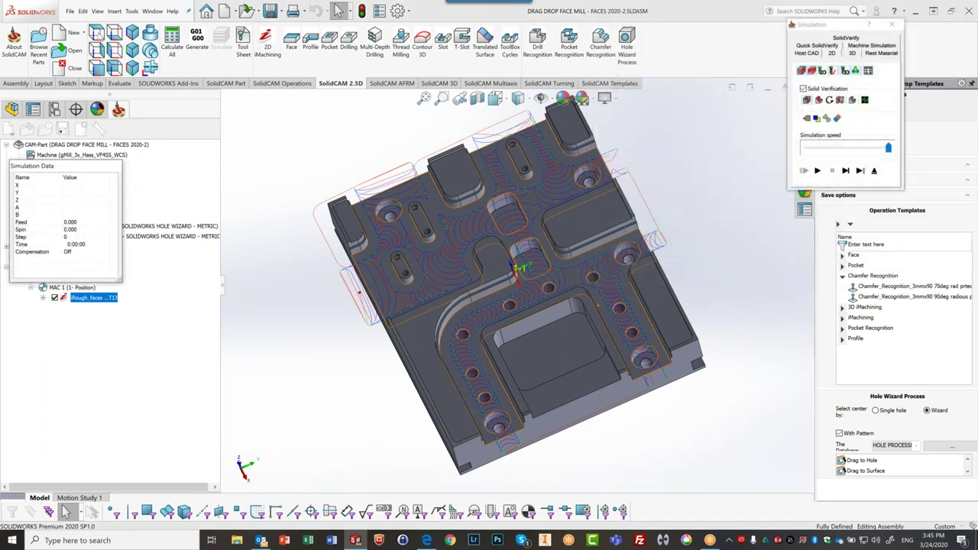
{"action": "left_click", "coordinate": [97, 33]}
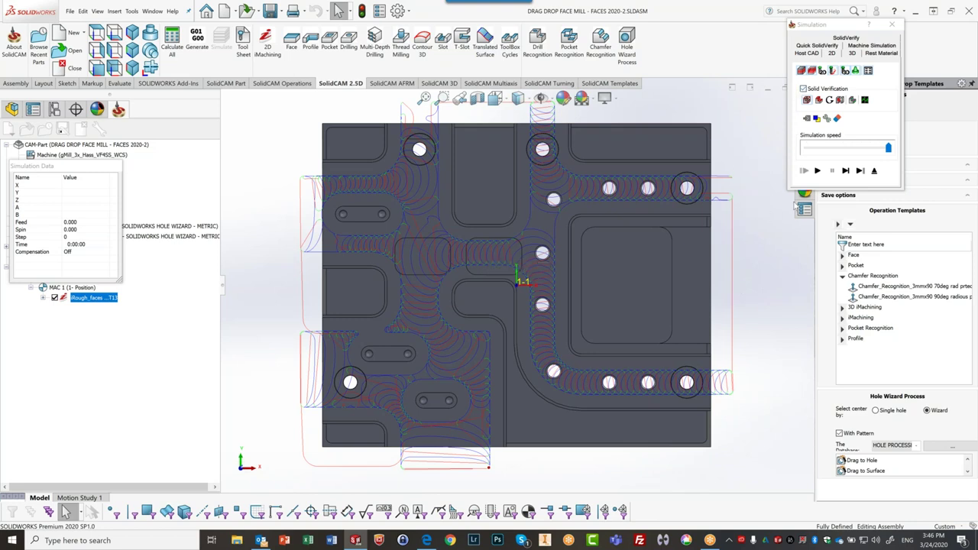
{"action": "left_click", "coordinate": [846, 171]}
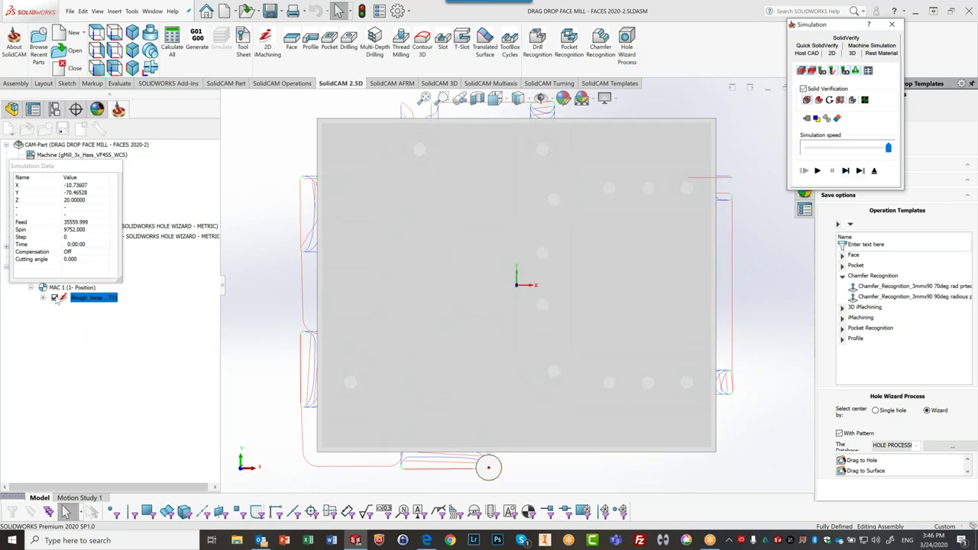
{"action": "left_click", "coordinate": [54, 298]}
{"action": "scroll", "coordinate": [452, 475], "scroll_direction": "up", "scroll_amount": 3}
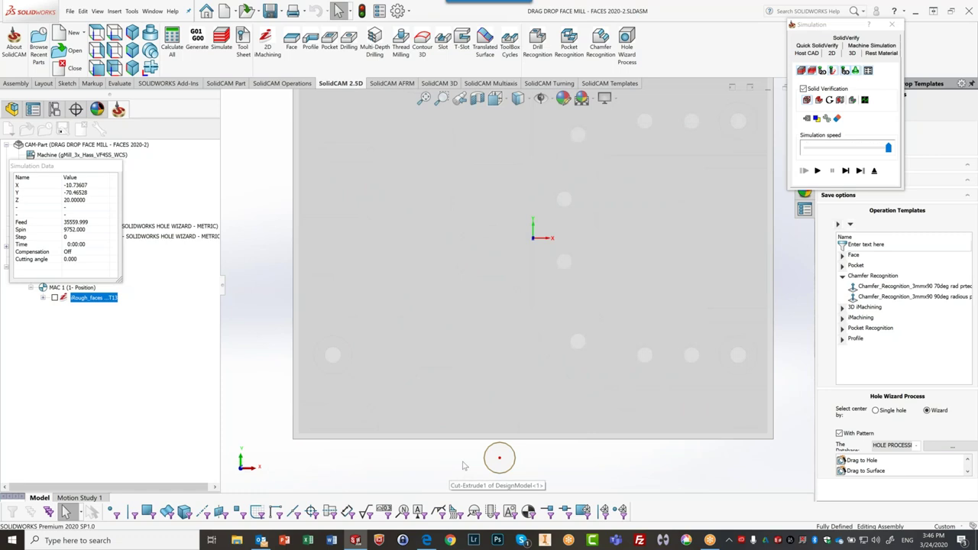
Advance the SolidVerify simulation move by move through its first cuts
{"action": "left_click", "coordinate": [846, 171]}
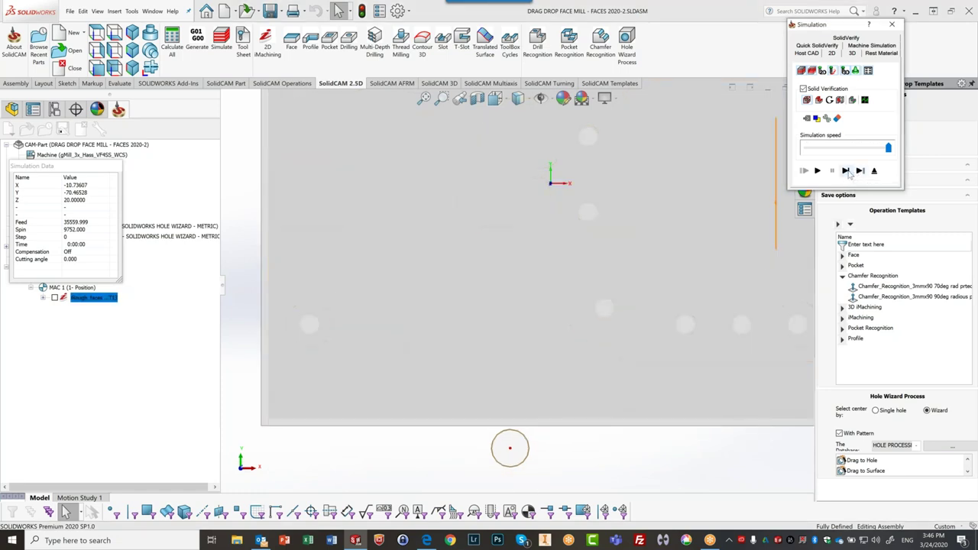
{"action": "left_click", "coordinate": [846, 171]}
{"action": "left_click", "coordinate": [846, 171]}
{"action": "left_click", "coordinate": [846, 171]}
{"action": "left_click", "coordinate": [846, 171]}
{"action": "left_click", "coordinate": [846, 171]}
{"action": "left_click", "coordinate": [846, 172]}
{"action": "left_click", "coordinate": [847, 171]}
{"action": "left_click", "coordinate": [846, 172]}
{"action": "left_click", "coordinate": [846, 171]}
{"action": "left_click", "coordinate": [846, 171]}
{"action": "left_click", "coordinate": [846, 171]}
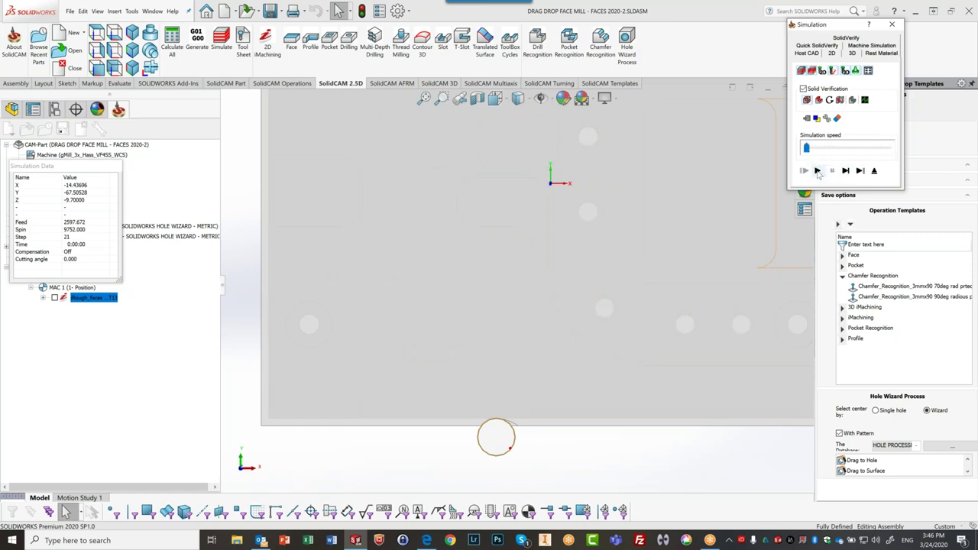
Play the iRough_faces simulation, viewing the plate tilted and then straight from the top
{"action": "left_click", "coordinate": [818, 171]}
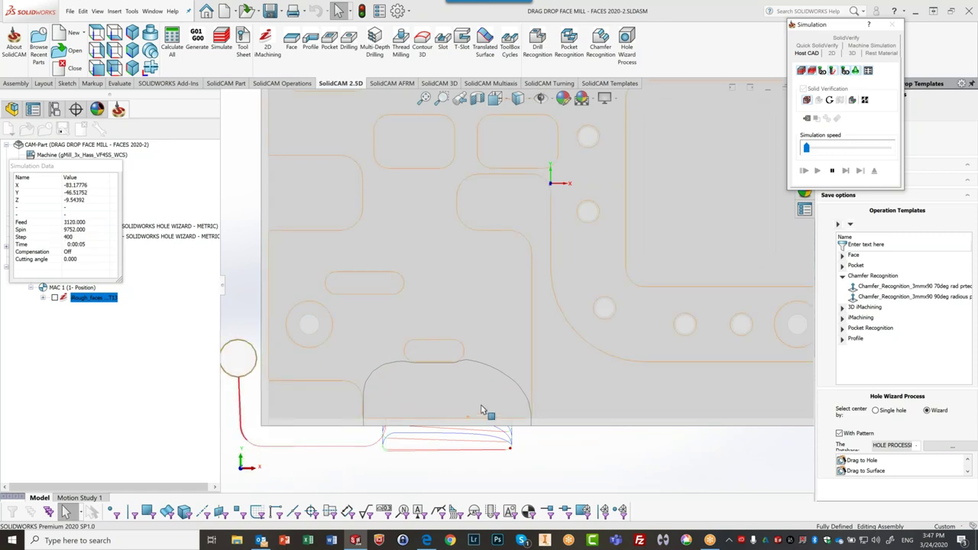
{"action": "scroll", "coordinate": [471, 418], "scroll_direction": "up", "scroll_amount": 3}
{"action": "middle_click_drag", "start_coordinate": [469, 402], "coordinate": [461, 333]}
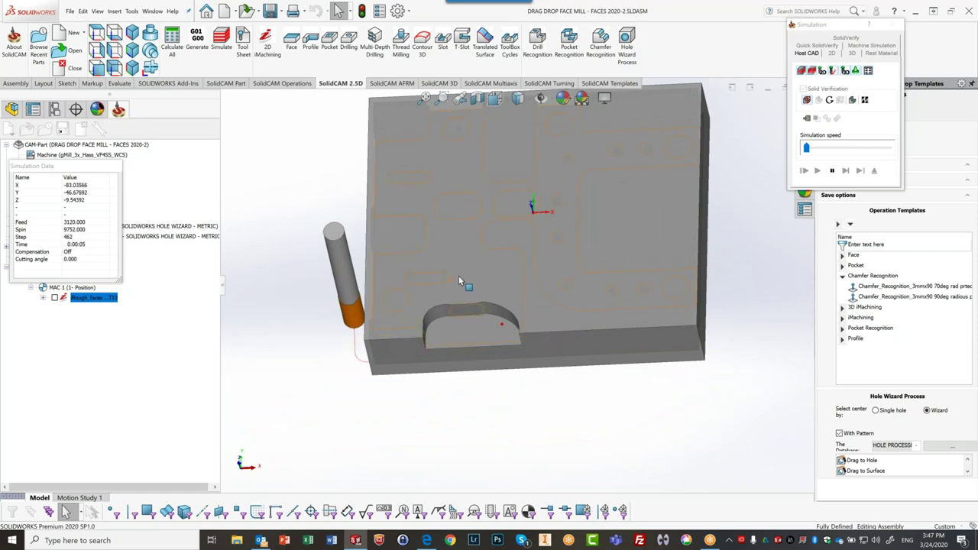
{"action": "key", "text": "ctrl+5"}
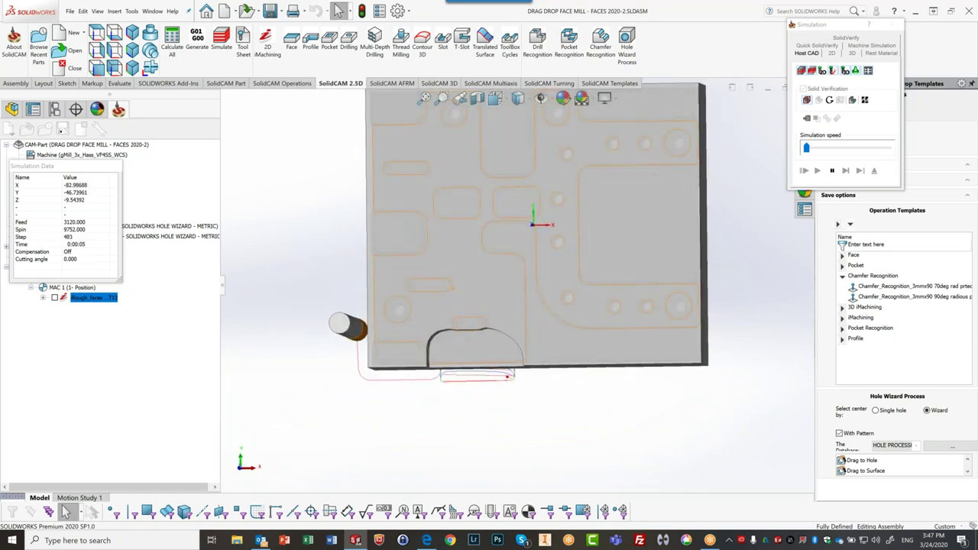
{"action": "left_click", "coordinate": [452, 306]}
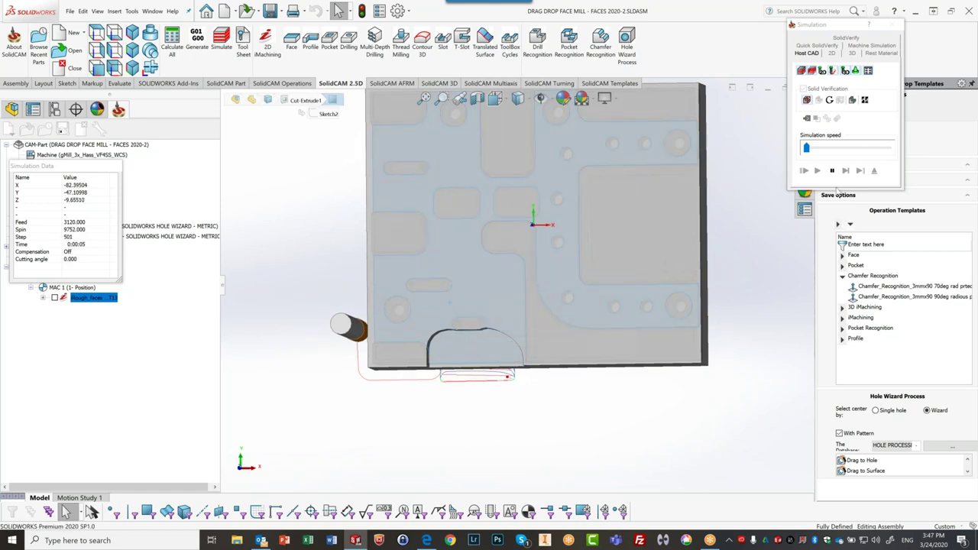
Pause and resume playback, push the simulation speed to maximum, and tilt the plate to inspect the pockets
{"action": "left_click", "coordinate": [832, 171]}
{"action": "left_click", "coordinate": [817, 171]}
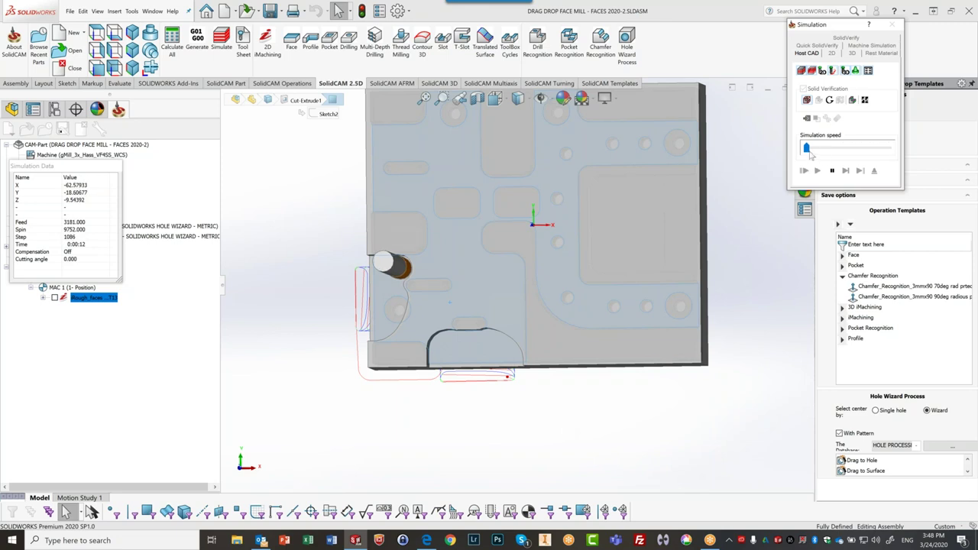
{"action": "left_click_drag", "start_coordinate": [807, 149], "coordinate": [889, 149]}
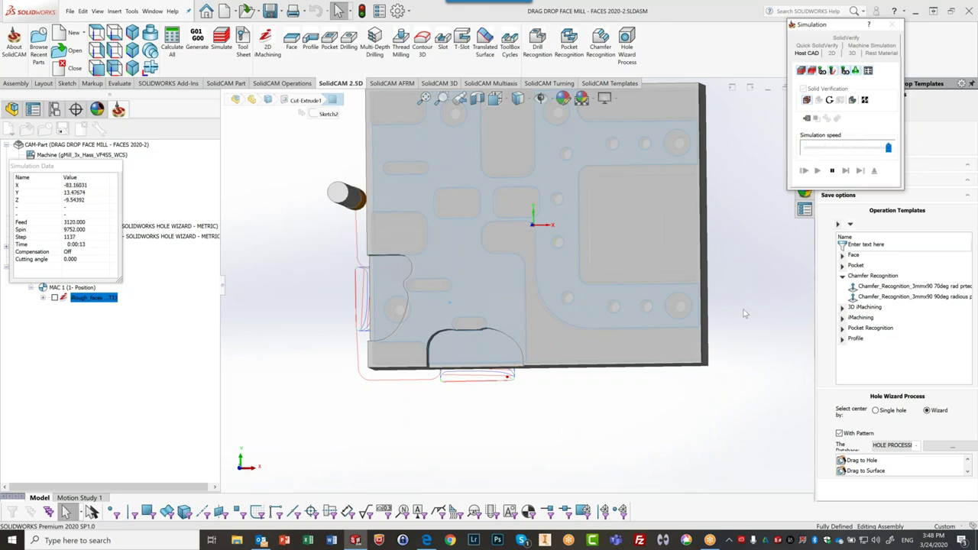
{"action": "middle_click_drag", "start_coordinate": [605, 308], "coordinate": [740, 301]}
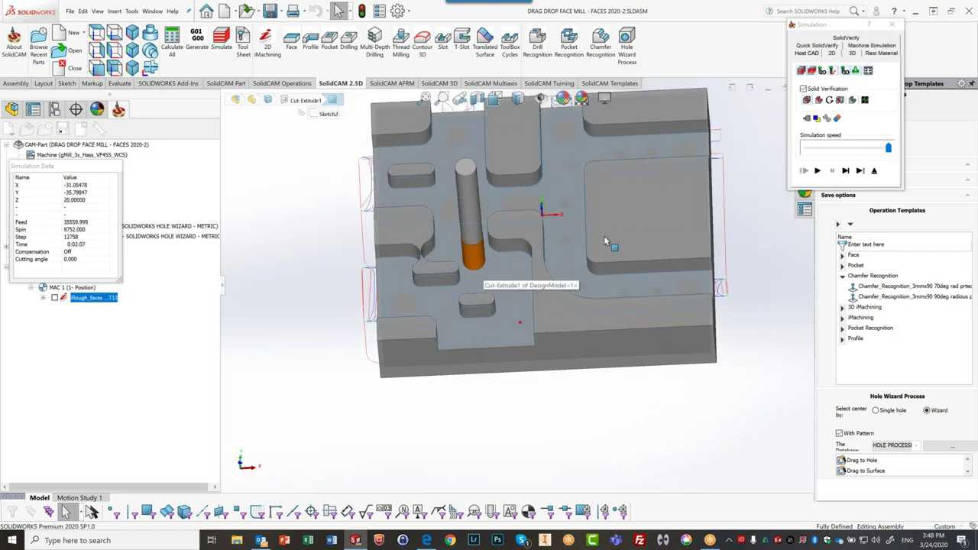
Exit the simulation, close the iRough_faces settings and display its toolpath on the model
{"action": "left_click", "coordinate": [875, 171]}
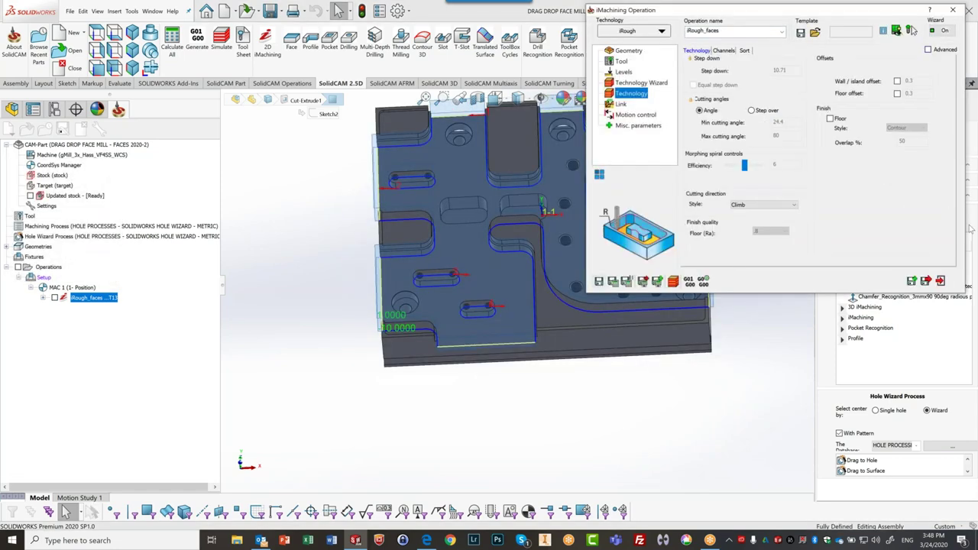
{"action": "left_click", "coordinate": [939, 282]}
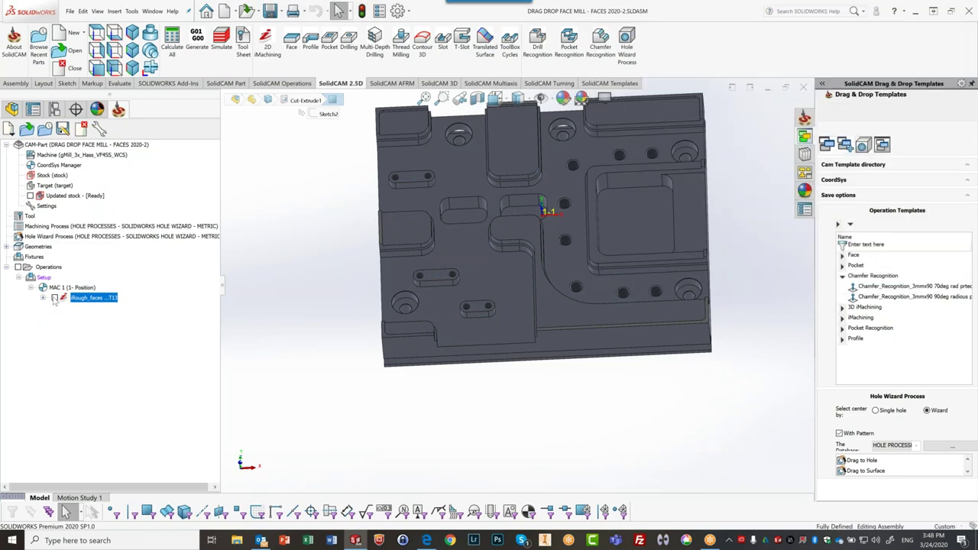
{"action": "left_click", "coordinate": [55, 298]}
Drag iRough_faces onto the large pocket faces, creating iRough_faces_1 with tool 13
{"action": "scroll", "coordinate": [428, 306], "scroll_direction": "down", "scroll_amount": 5}
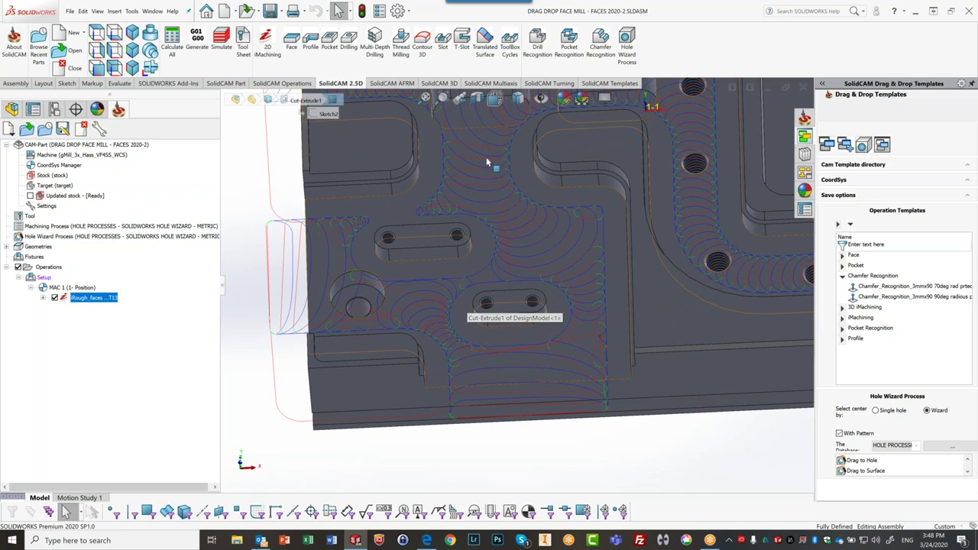
{"action": "scroll", "coordinate": [600, 220], "scroll_direction": "up", "scroll_amount": 5}
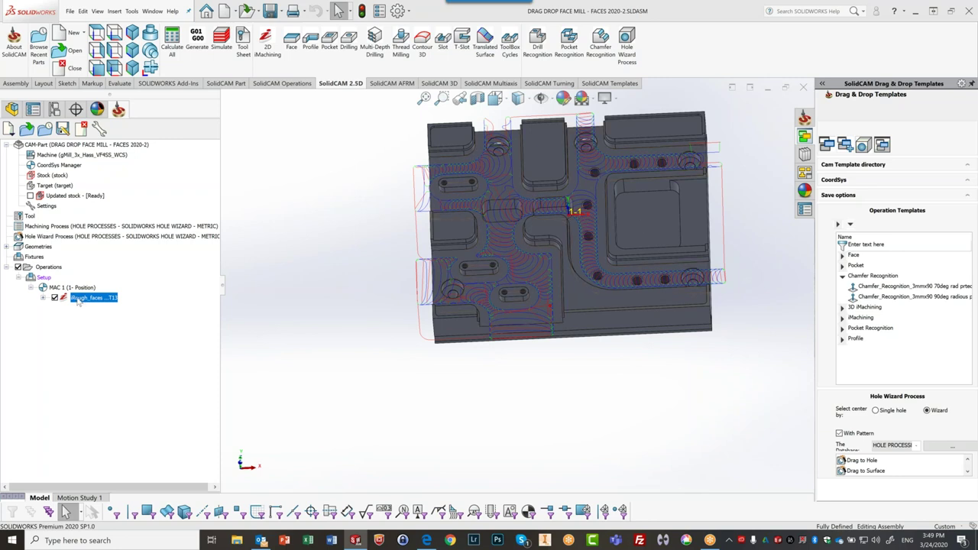
{"action": "left_click_drag", "start_coordinate": [71, 337], "coordinate": [653, 227]}
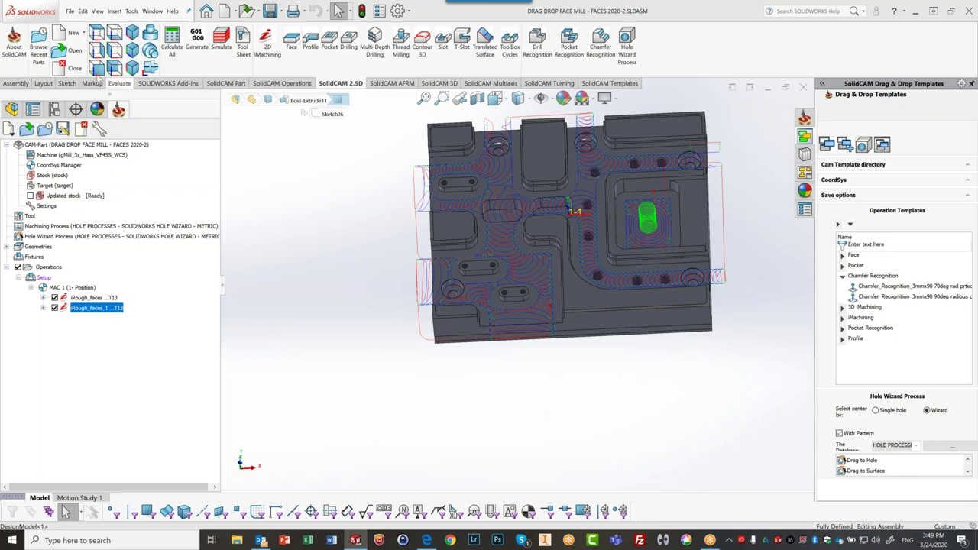
In top view, drop the roughing template on the pocket floor, then close the operation dialog
{"action": "key", "text": "ctrl+5"}
{"action": "scroll", "coordinate": [599, 276], "scroll_direction": "down", "scroll_amount": 5}
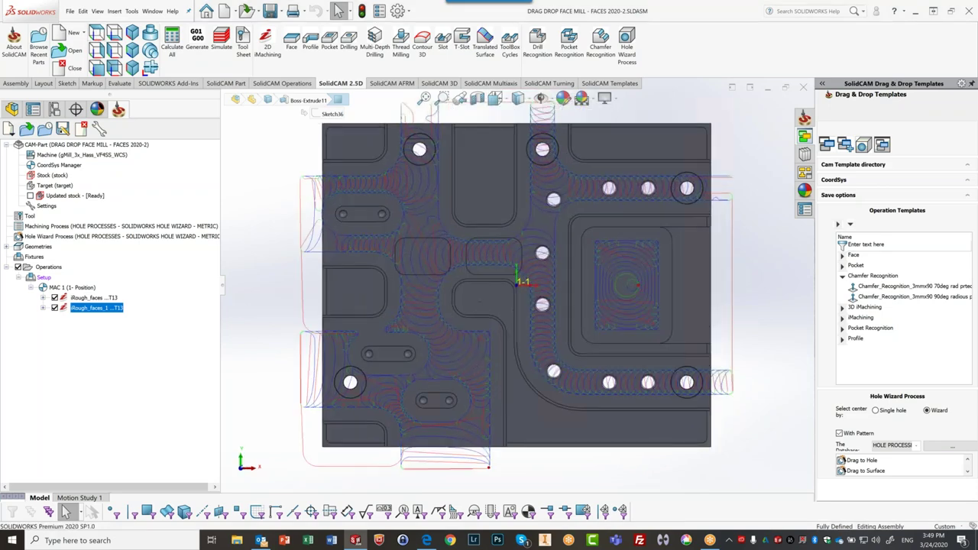
{"action": "scroll", "coordinate": [605, 287], "scroll_direction": "down", "scroll_amount": 2}
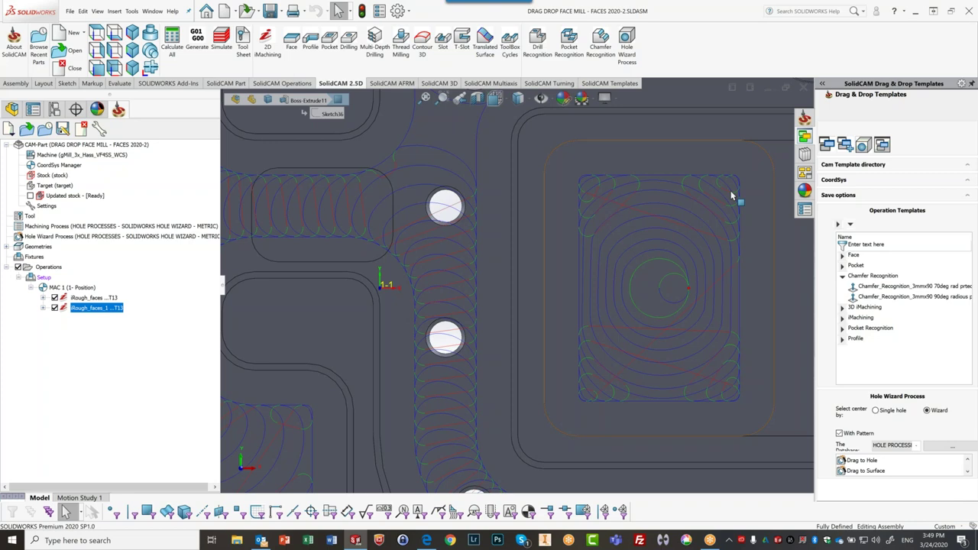
{"action": "left_click_drag", "start_coordinate": [731, 197], "coordinate": [688, 284]}
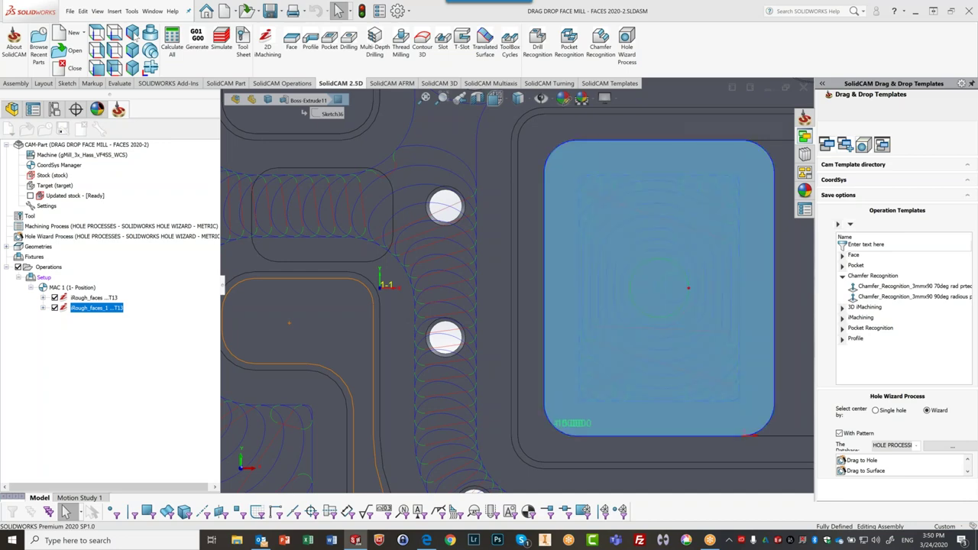
{"action": "left_click", "coordinate": [133, 35]}
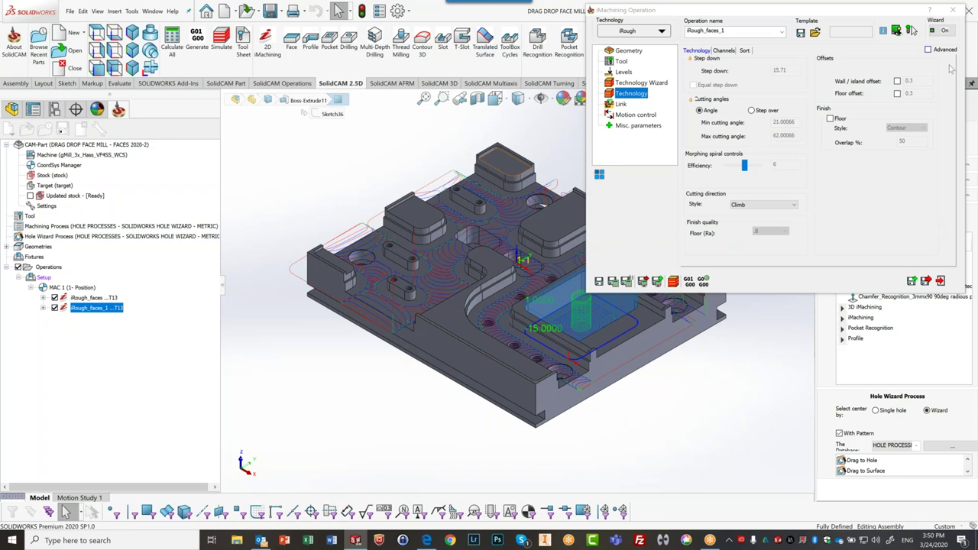
{"action": "left_click", "coordinate": [953, 11]}
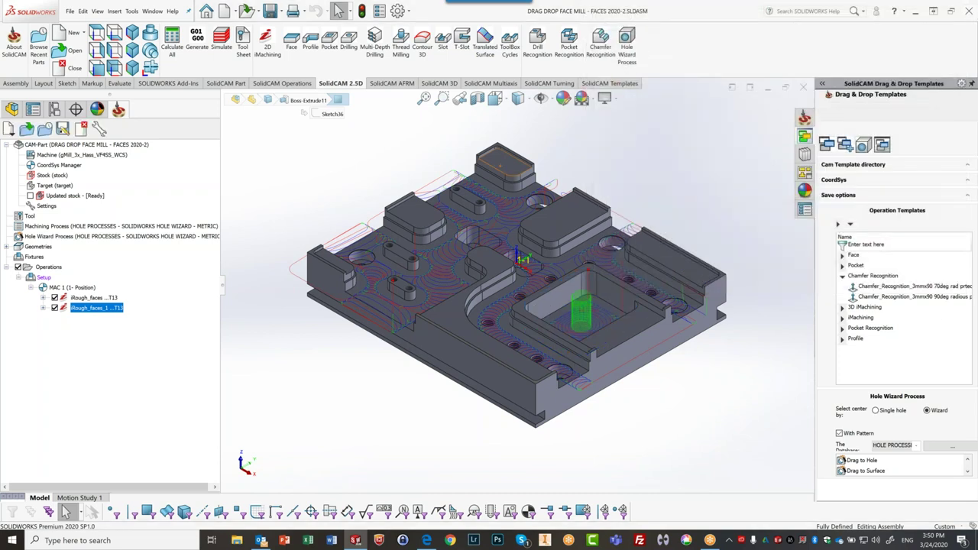
Delete the iRough_faces_1 operation and confirm with Yes
{"action": "right_click", "coordinate": [96, 314]}
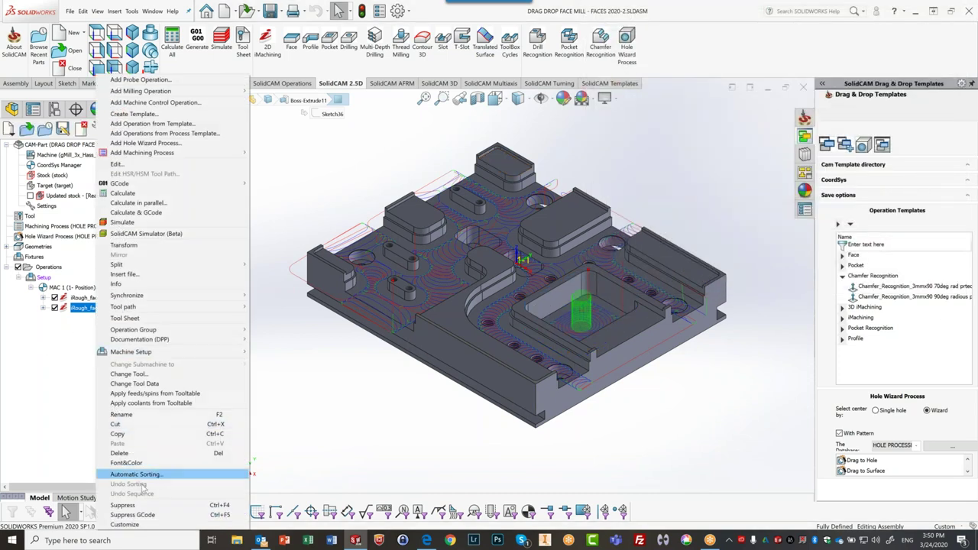
{"action": "left_click", "coordinate": [142, 456]}
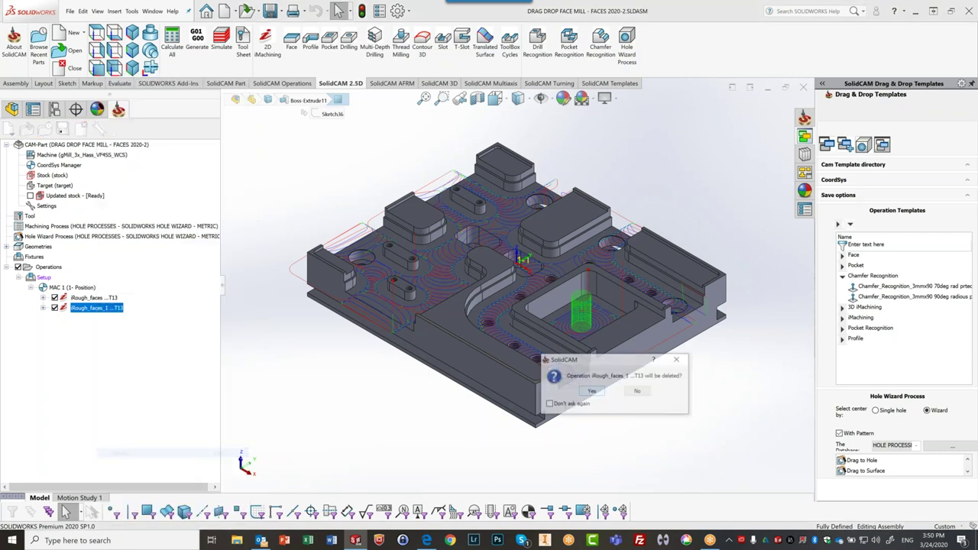
{"action": "left_click", "coordinate": [593, 392]}
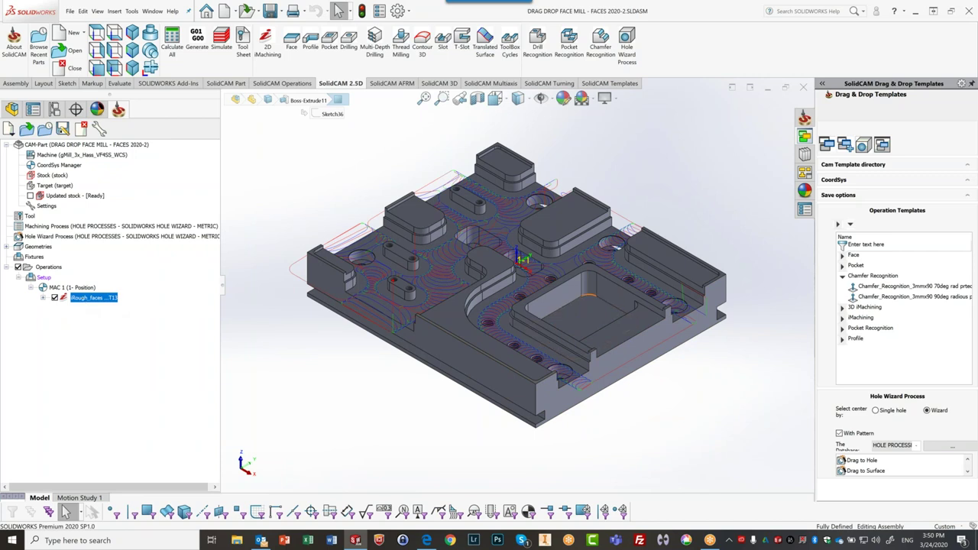
Drag iRough_faces from the CAM tree onto the central rectangular pocket, creating iRough_faces_1 with tool 13
{"action": "scroll", "coordinate": [593, 299], "scroll_direction": "up", "scroll_amount": 2}
{"action": "scroll", "coordinate": [592, 299], "scroll_direction": "down", "scroll_amount": 5}
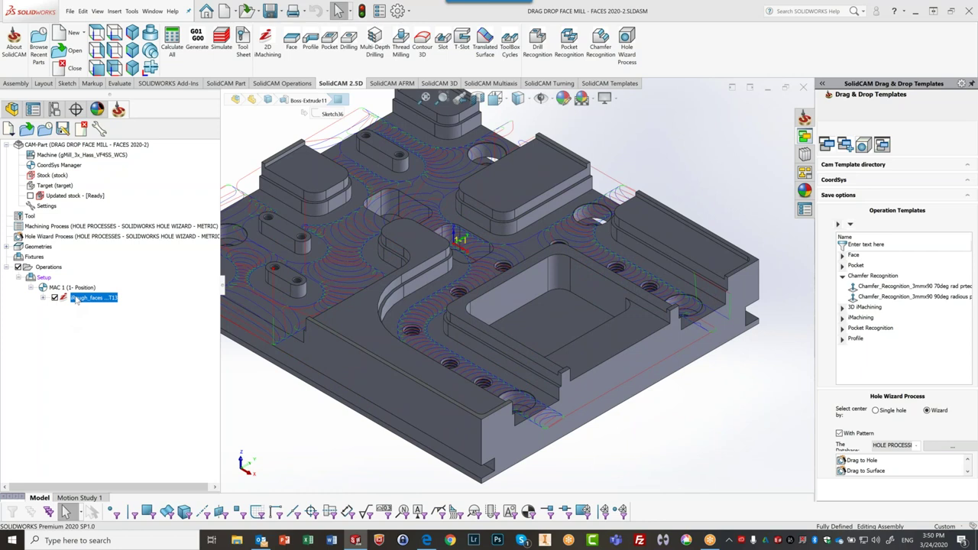
{"action": "left_click", "coordinate": [77, 297]}
{"action": "left_click_drag", "start_coordinate": [87, 299], "coordinate": [552, 344]}
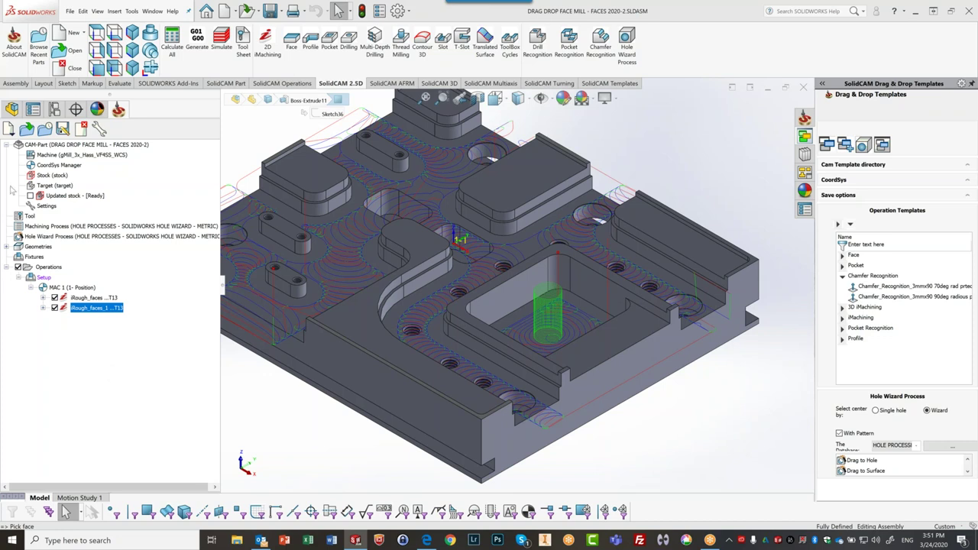
Save & Copy iRough_faces_1 into iRough_faces_2, review its Geometry page and close it
{"action": "left_click", "coordinate": [84, 314]}
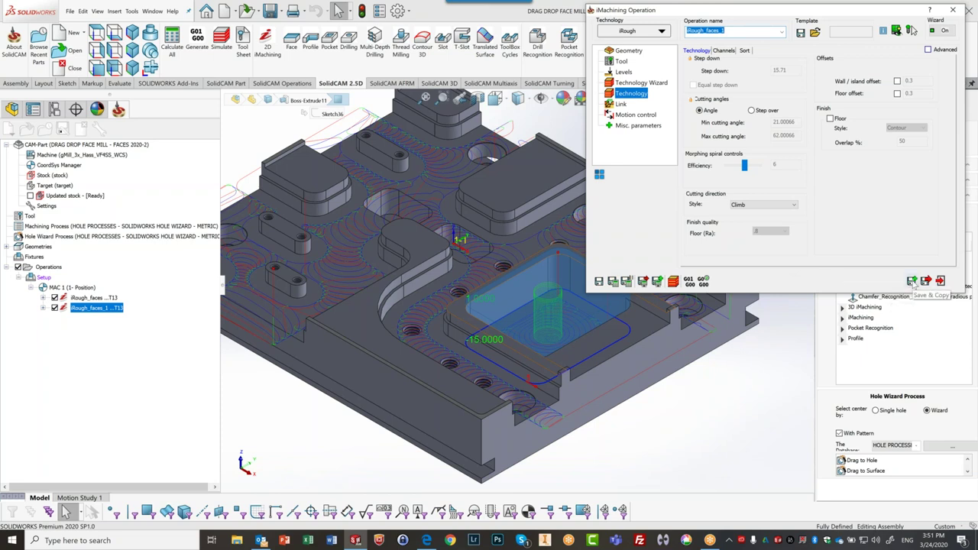
{"action": "left_click", "coordinate": [913, 281]}
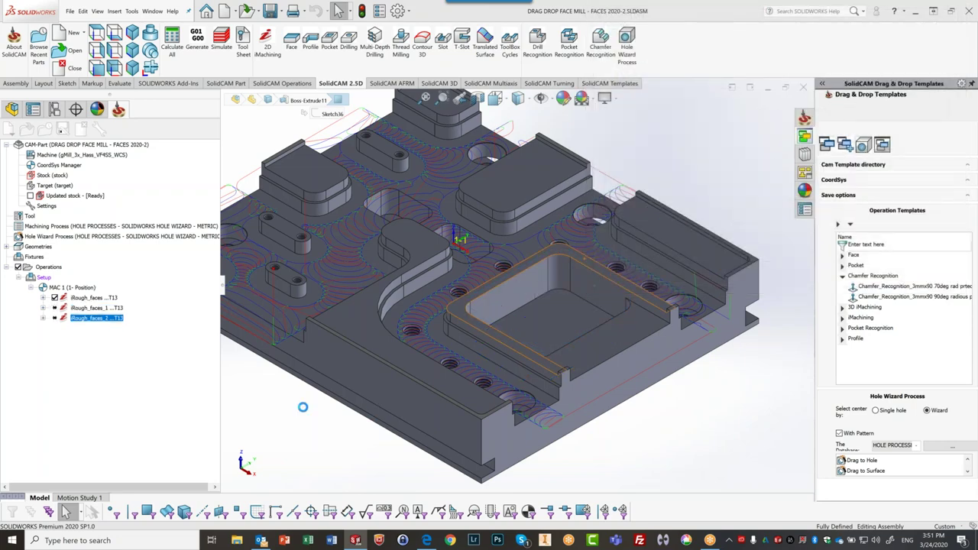
{"action": "double_click", "coordinate": [85, 316]}
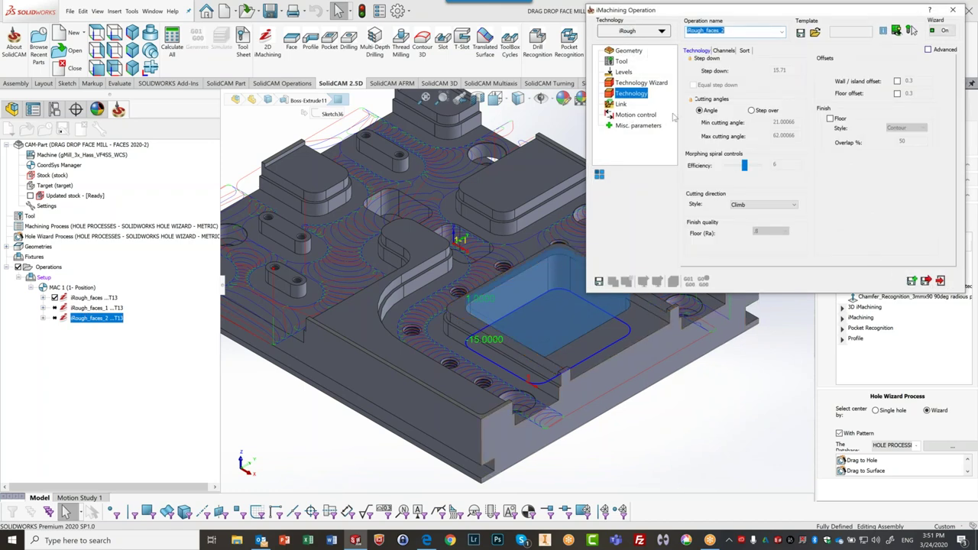
{"action": "left_click", "coordinate": [626, 51]}
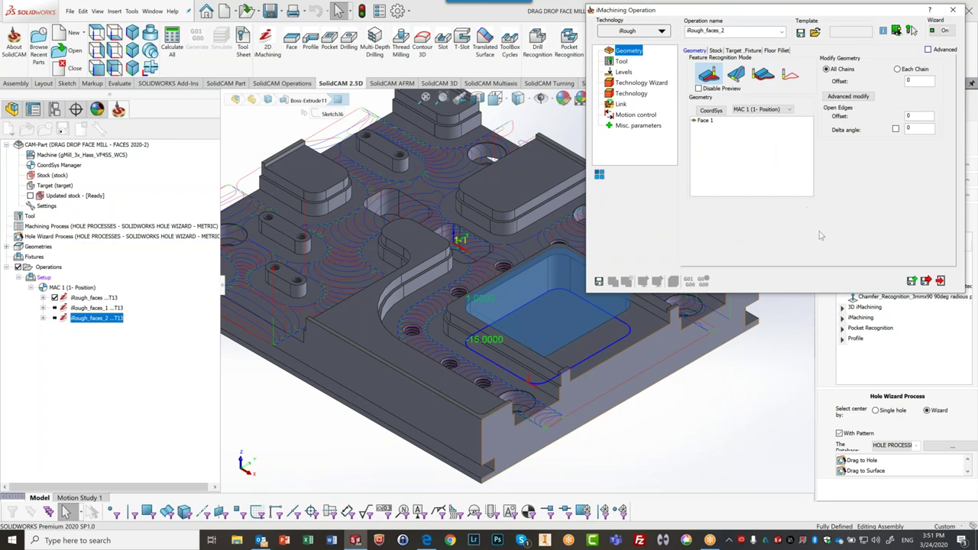
{"action": "left_click", "coordinate": [941, 282]}
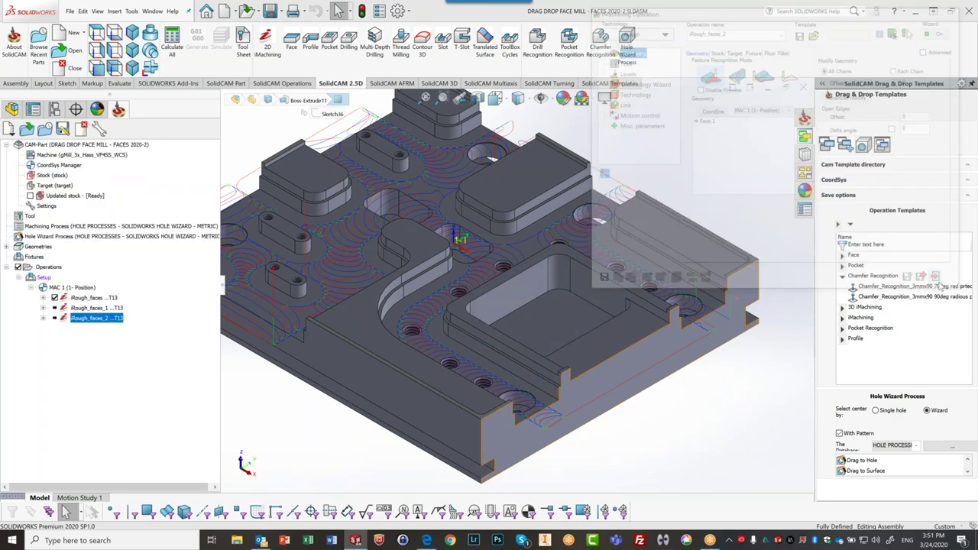
{"action": "left_click", "coordinate": [97, 308]}
Calculate the iRough_faces_1 toolpath, then select iRough_faces_2 for editing
{"action": "right_click", "coordinate": [100, 312]}
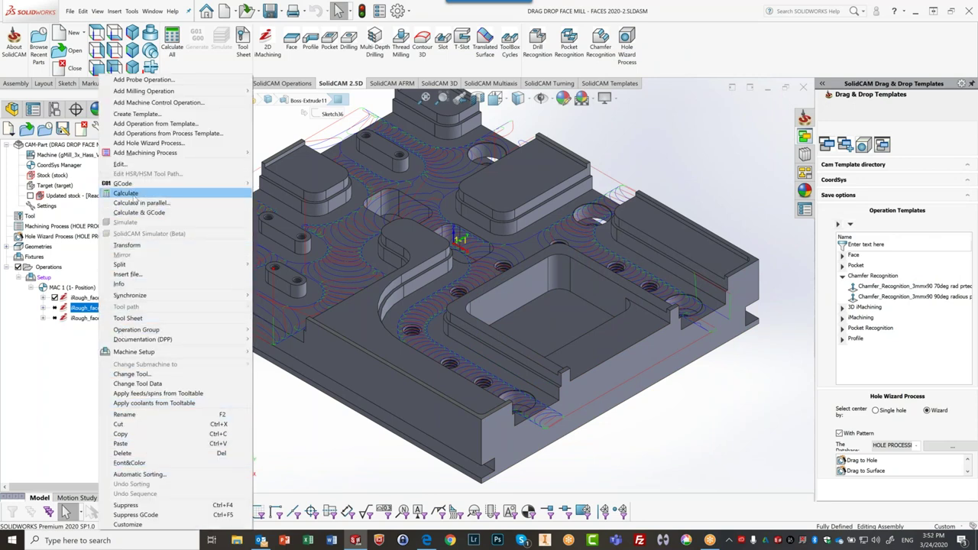
{"action": "left_click", "coordinate": [134, 198]}
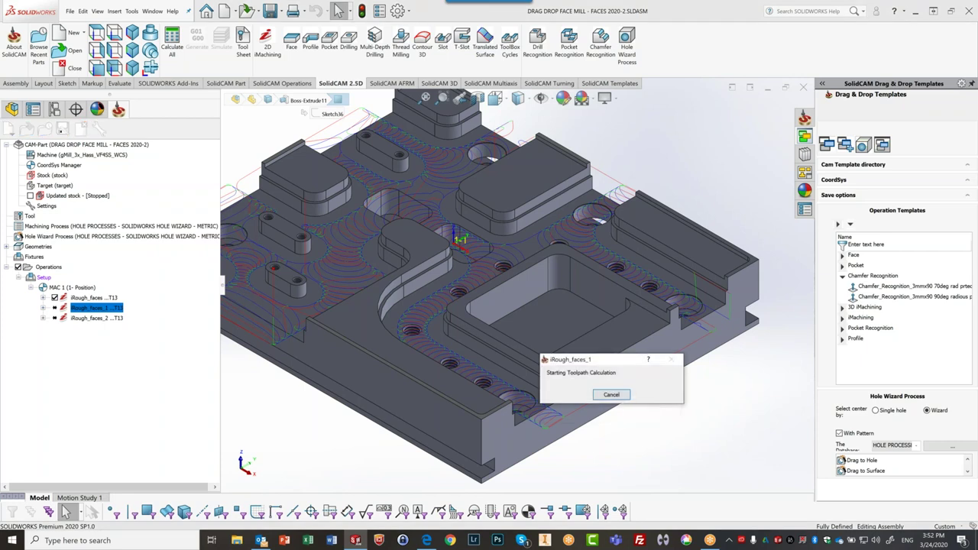
{"action": "left_click", "coordinate": [88, 320]}
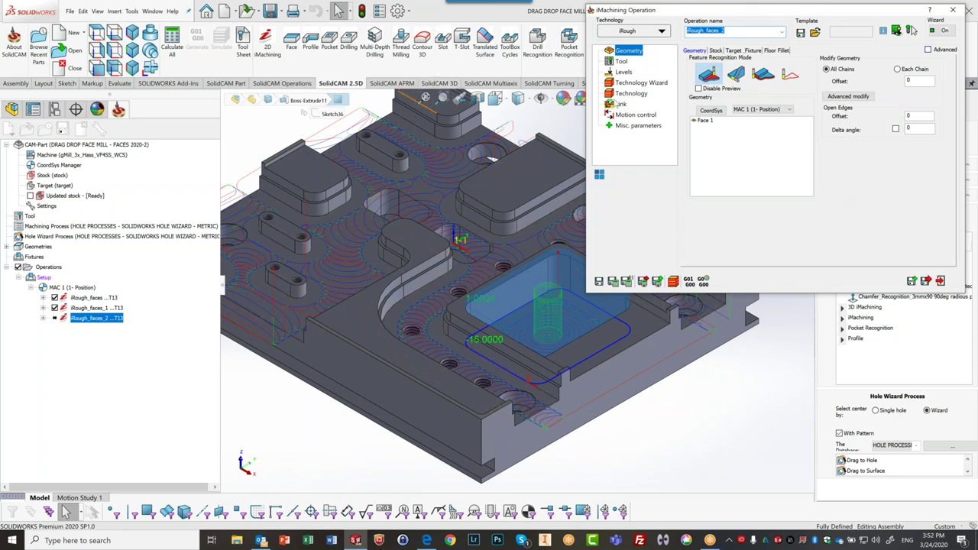
Switch the third operation's technology to iFinish, renaming it iFinish_faces, and bring up its tool table
{"action": "left_click", "coordinate": [631, 34]}
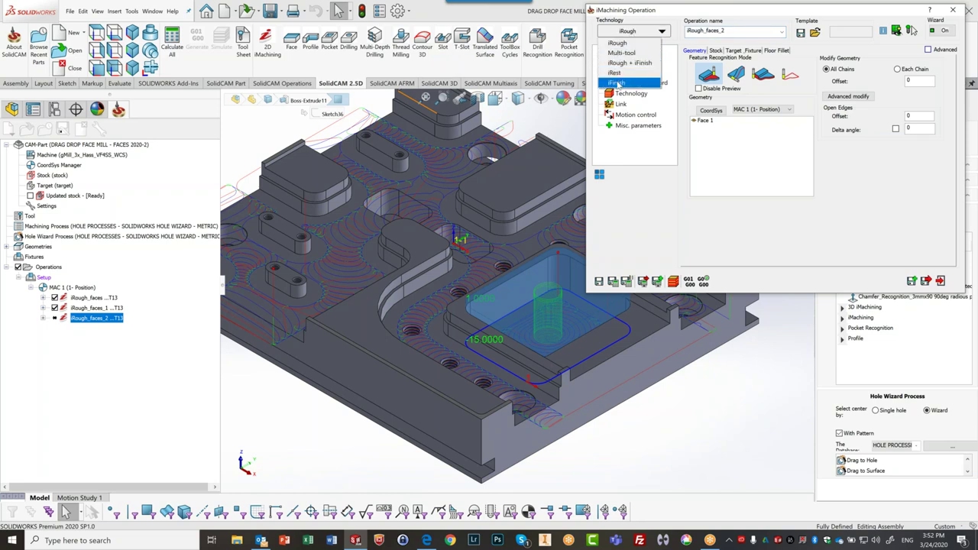
{"action": "left_click", "coordinate": [619, 82]}
{"action": "left_click", "coordinate": [622, 61]}
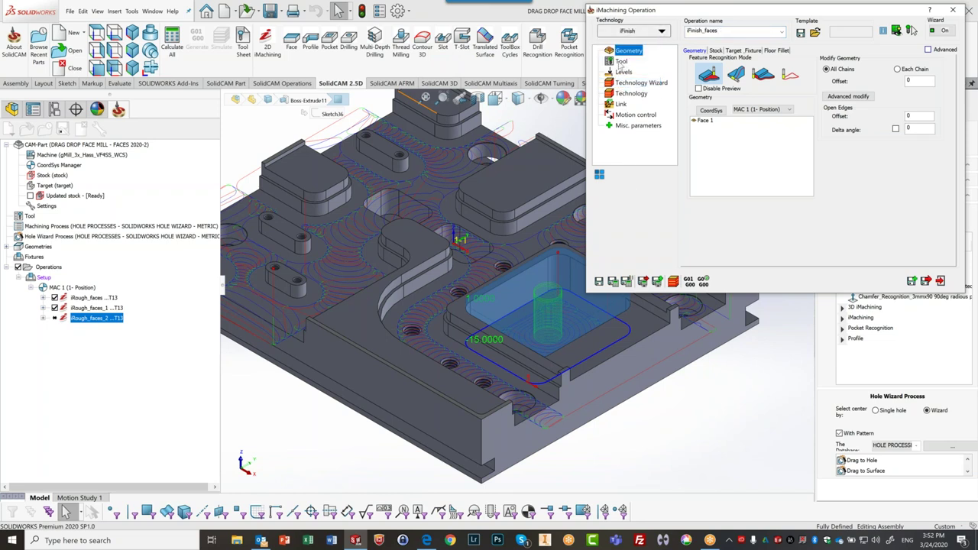
{"action": "left_click", "coordinate": [734, 183]}
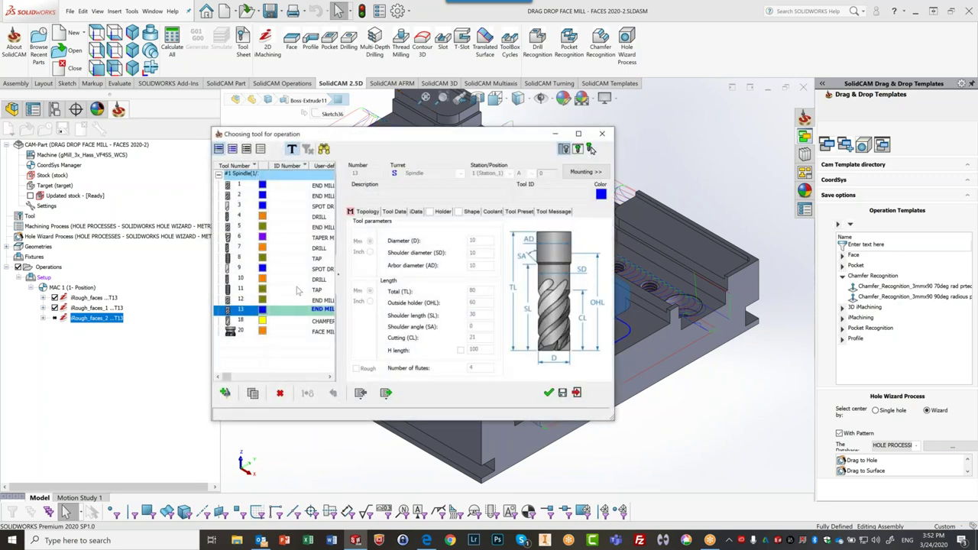
Pick tool 5, the 8 mm four-flute end mill with 16 mm cutting length
{"action": "left_click", "coordinate": [305, 198]}
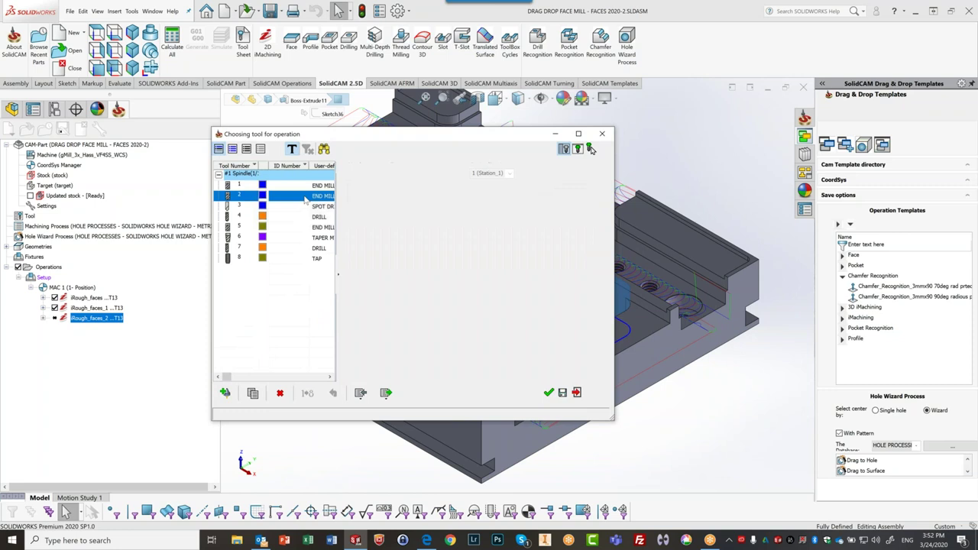
{"action": "left_click", "coordinate": [299, 227]}
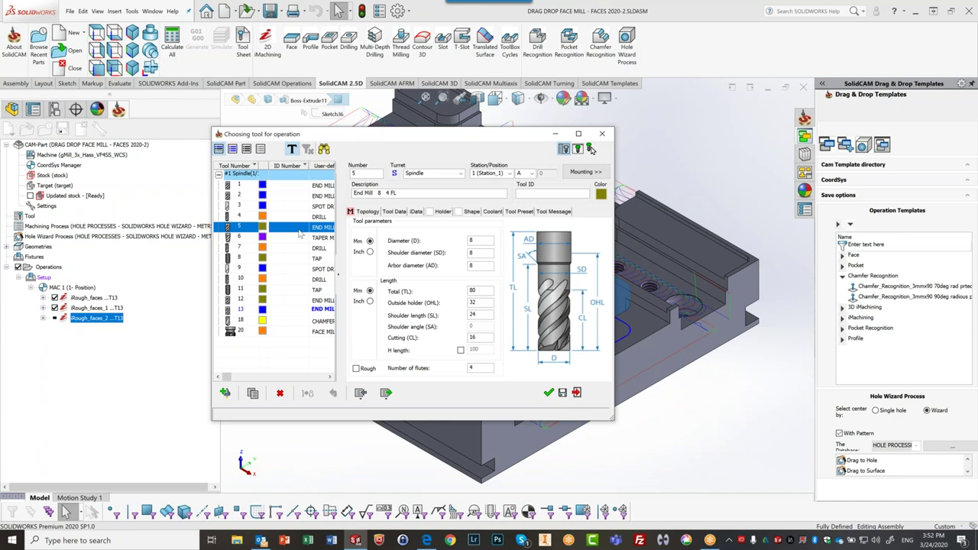
{"action": "left_click_drag", "start_coordinate": [387, 135], "coordinate": [176, 138]}
{"action": "scroll", "coordinate": [527, 244], "scroll_direction": "up", "scroll_amount": 5}
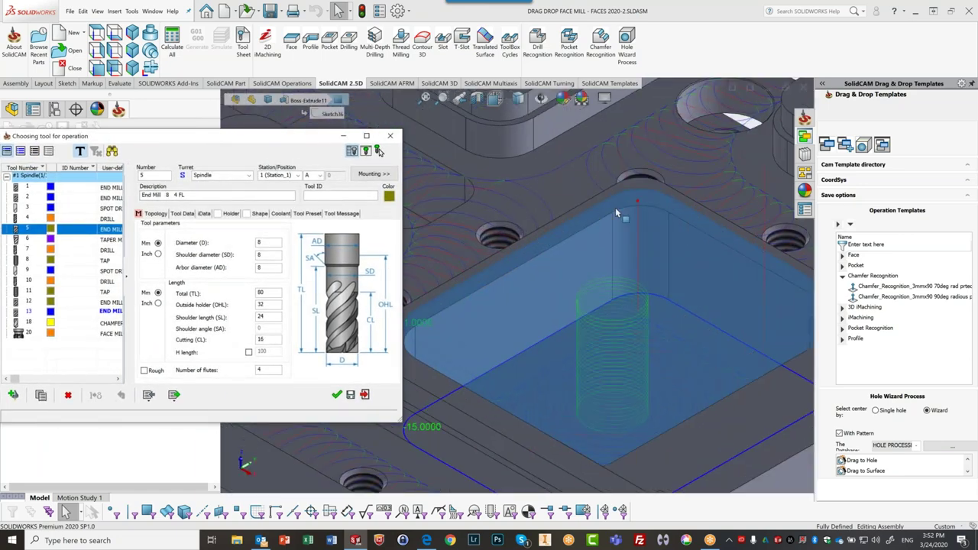
{"action": "left_click", "coordinate": [647, 203]}
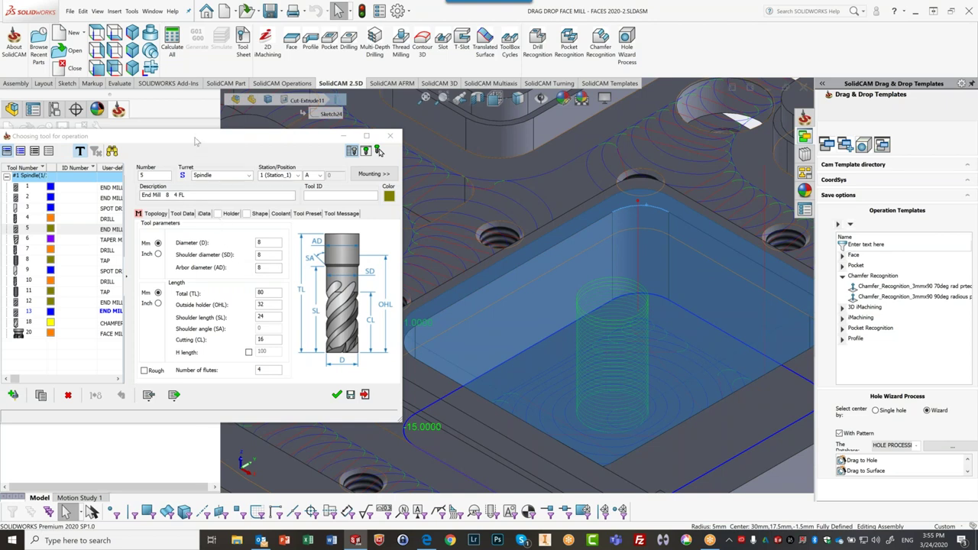
Confirm the 8 mm end mill and review the Levels, Technology Wizard and Technology pages
{"action": "left_click_drag", "start_coordinate": [195, 140], "coordinate": [450, 115]}
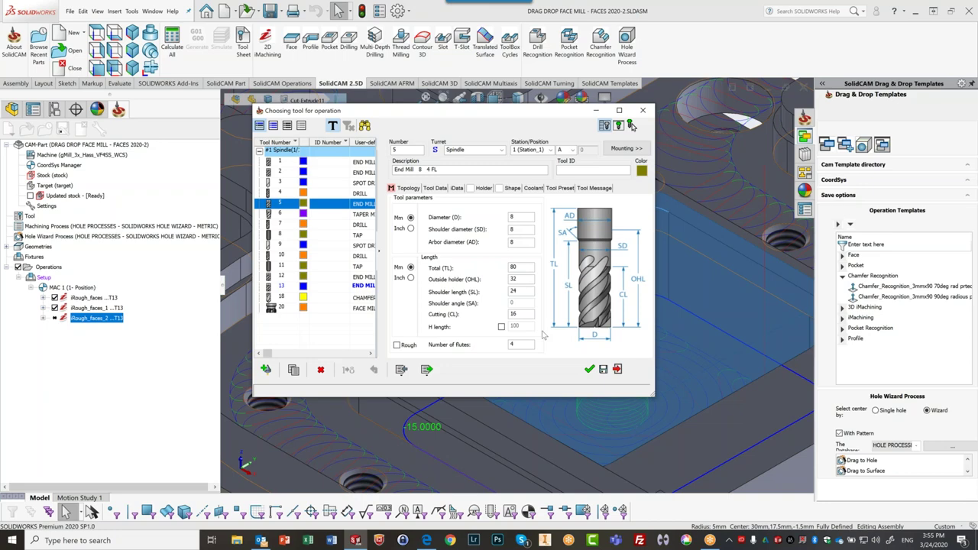
{"action": "left_click", "coordinate": [589, 370]}
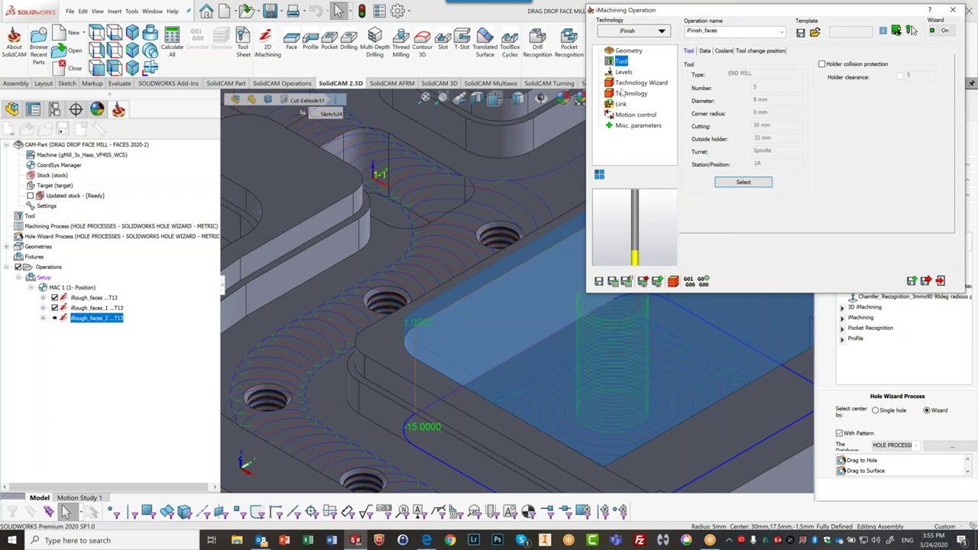
{"action": "left_click", "coordinate": [621, 73]}
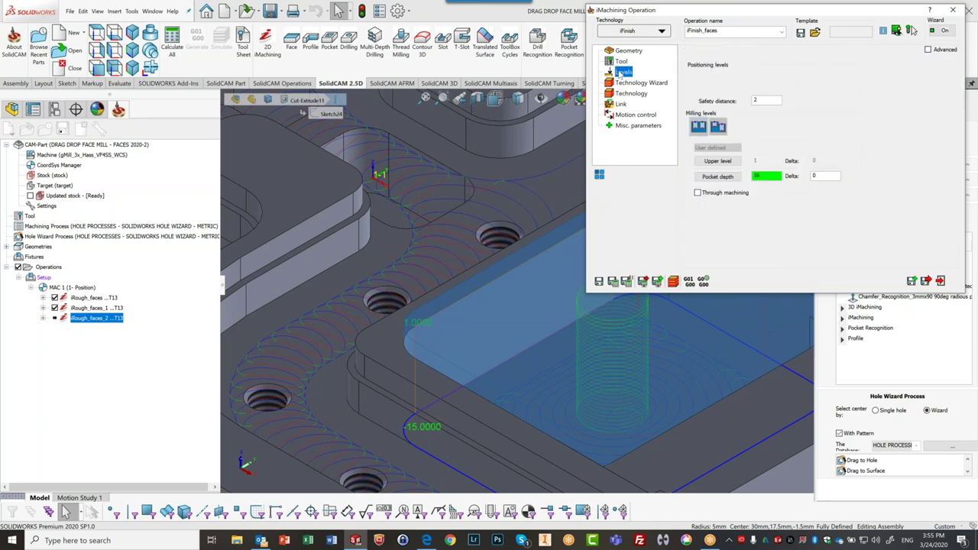
{"action": "left_click", "coordinate": [621, 83]}
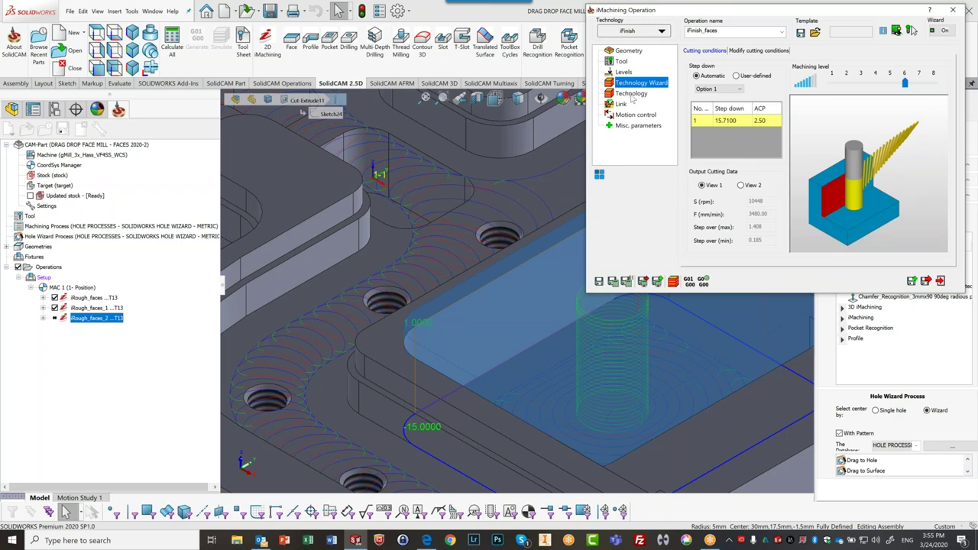
{"action": "left_click", "coordinate": [632, 94]}
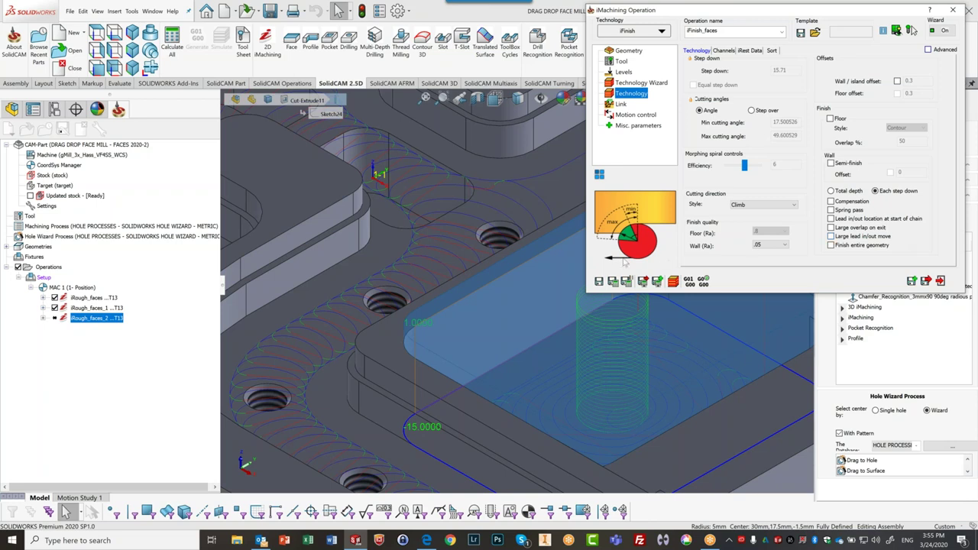
Save & Calculate iFinish_faces, check its toolpath display, and close the operation dialog
{"action": "left_click", "coordinate": [613, 282]}
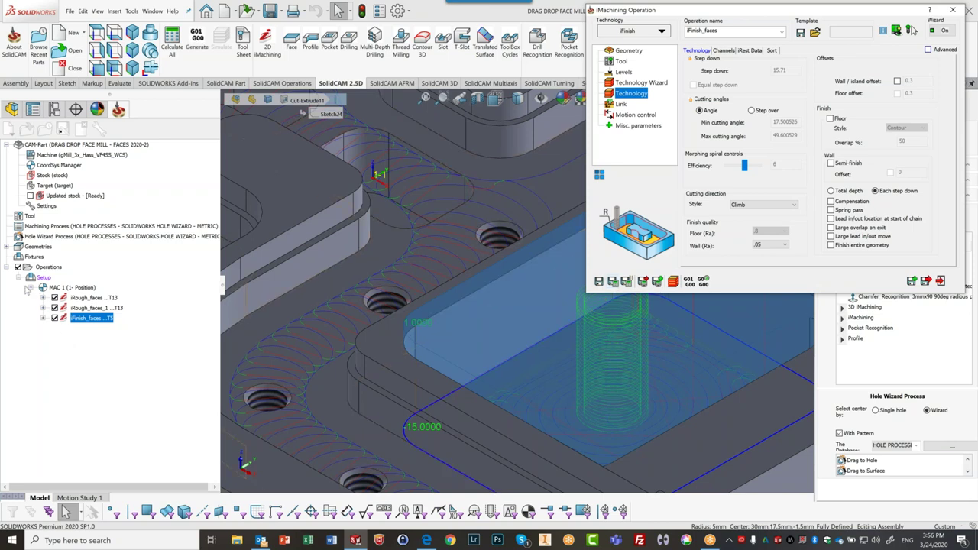
{"action": "left_click", "coordinate": [54, 318]}
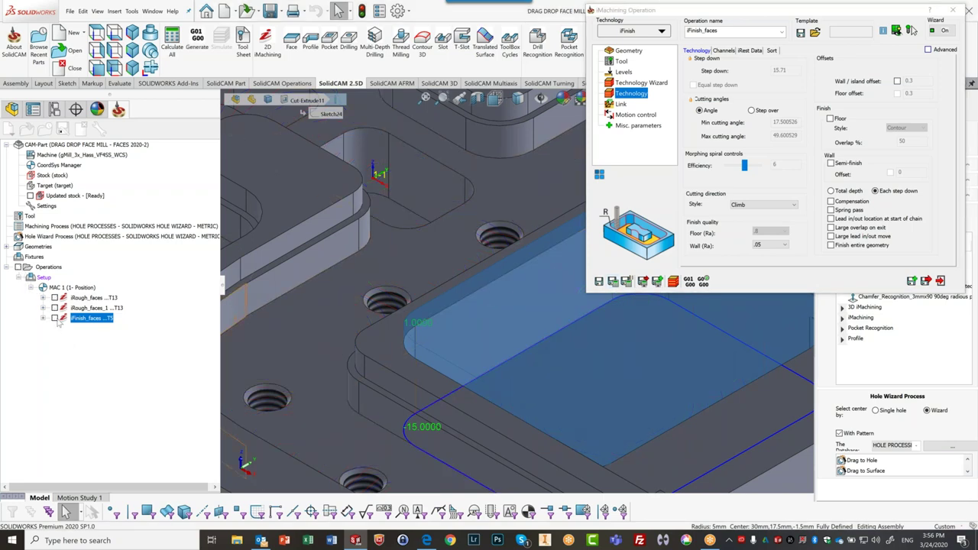
{"action": "left_click", "coordinate": [54, 318]}
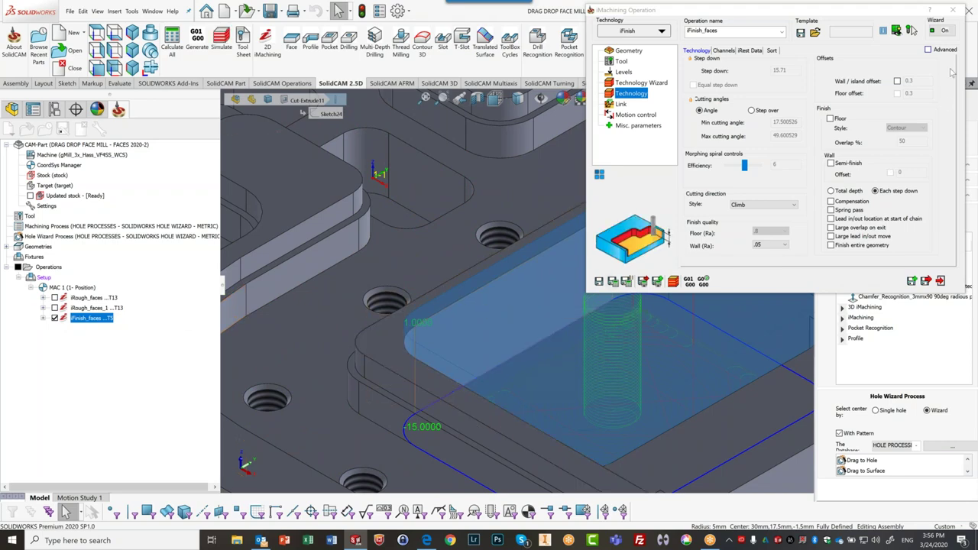
{"action": "left_click", "coordinate": [953, 10]}
Orbit and zoom to inspect iFinish_faces' toolpath around the boss in the large pocket
{"action": "middle_click_drag", "start_coordinate": [626, 262], "coordinate": [611, 403]}
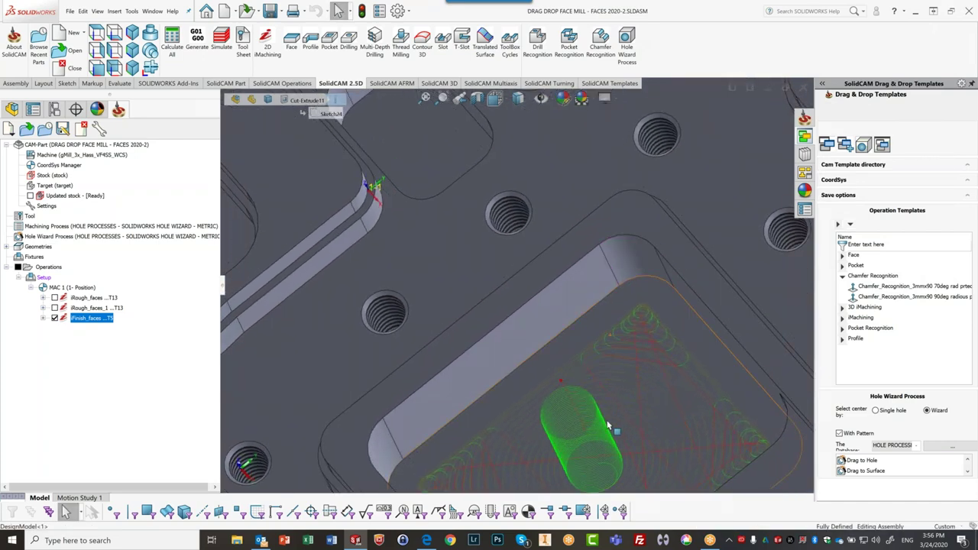
{"action": "scroll", "coordinate": [614, 428], "scroll_direction": "up", "scroll_amount": 2}
{"action": "scroll", "coordinate": [573, 405], "scroll_direction": "down", "scroll_amount": 1}
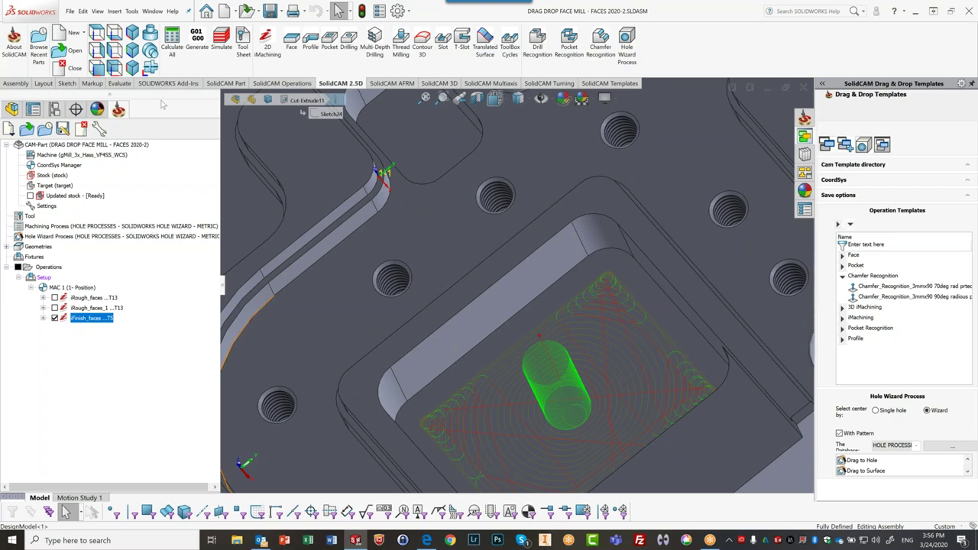
Play a slowed Host CAD simulation of iFinish_faces, orbiting low beside the 8 mm cutter, then pause
{"action": "left_click", "coordinate": [220, 46]}
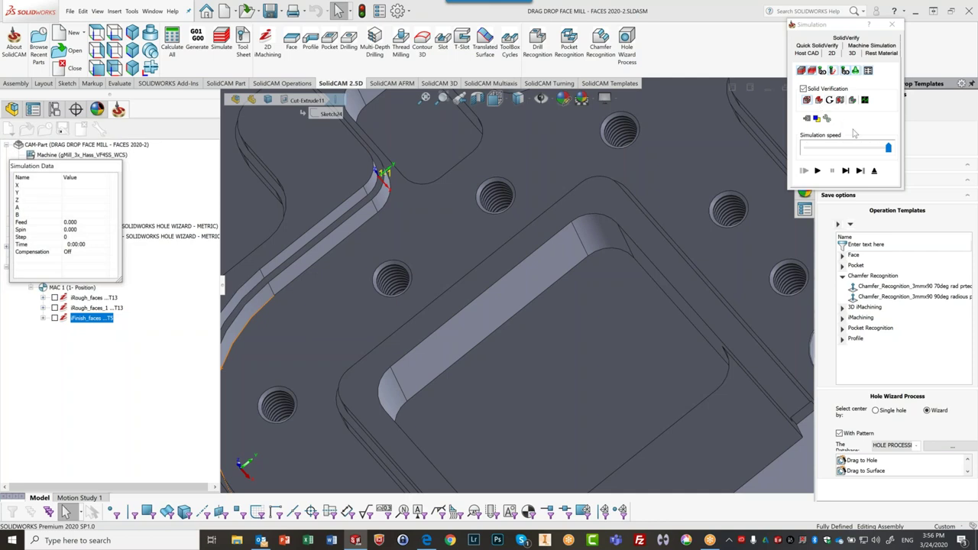
{"action": "left_click_drag", "start_coordinate": [888, 148], "coordinate": [833, 157]}
{"action": "left_click", "coordinate": [818, 171]}
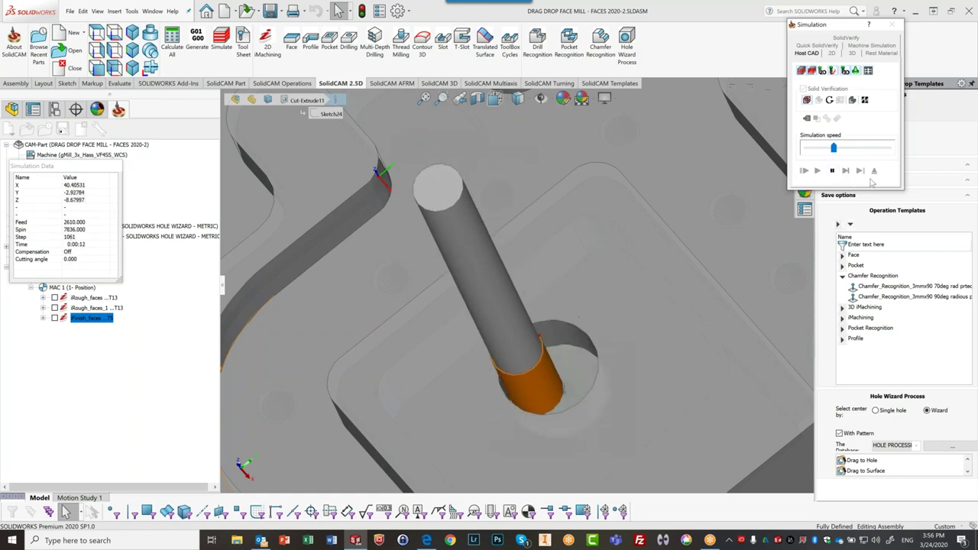
{"action": "middle_click_drag", "start_coordinate": [677, 273], "coordinate": [688, 156]}
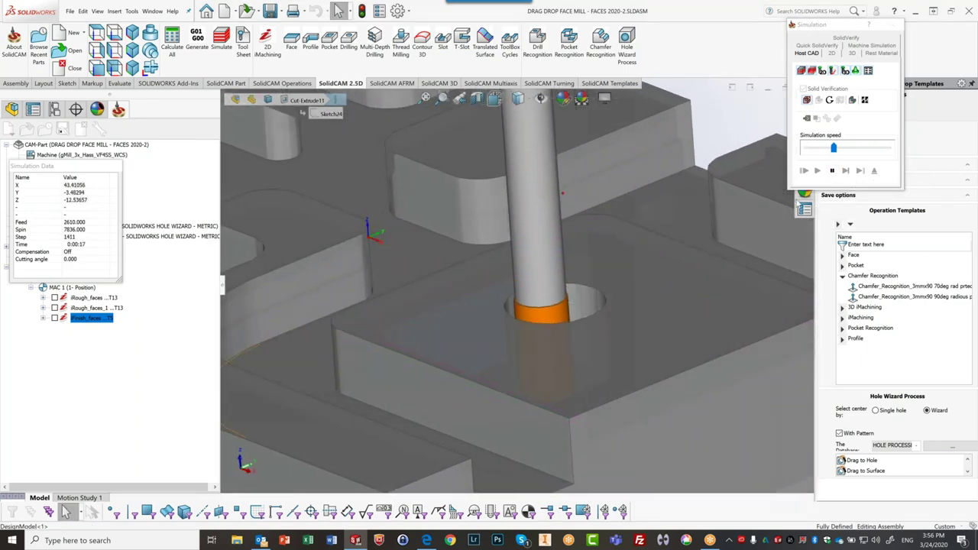
{"action": "left_click", "coordinate": [833, 170]}
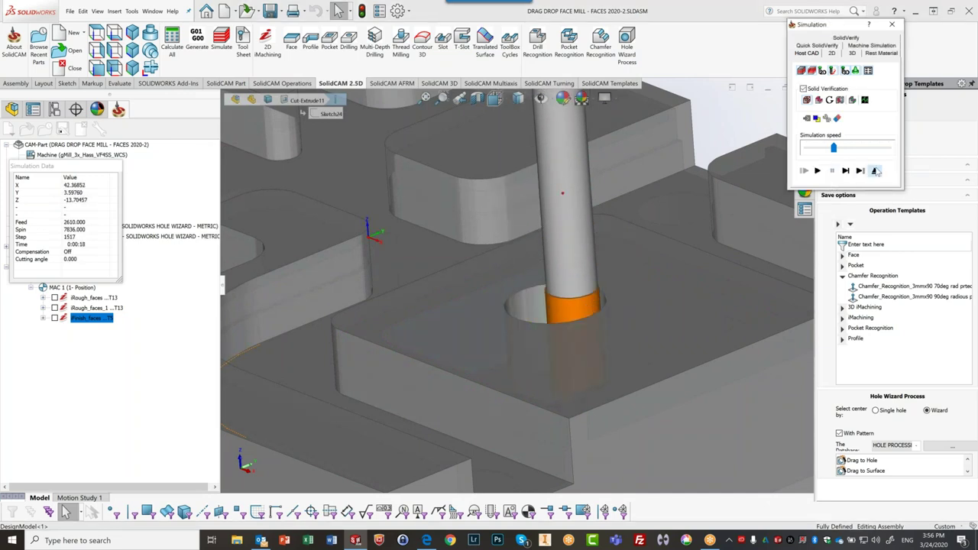
Exit the simulation and select both iRough_faces_1 and iFinish_faces in the tree
{"action": "left_click", "coordinate": [874, 171]}
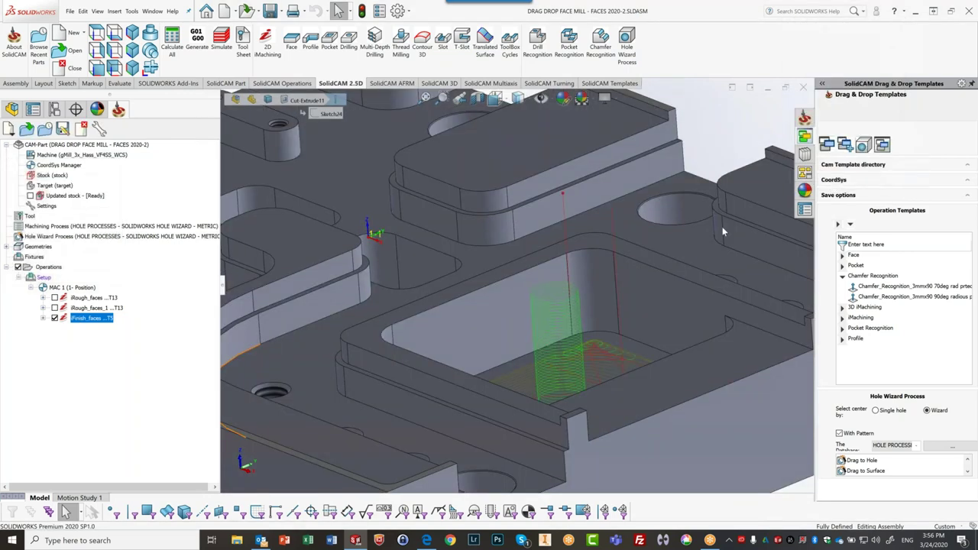
{"action": "left_click", "coordinate": [97, 308]}
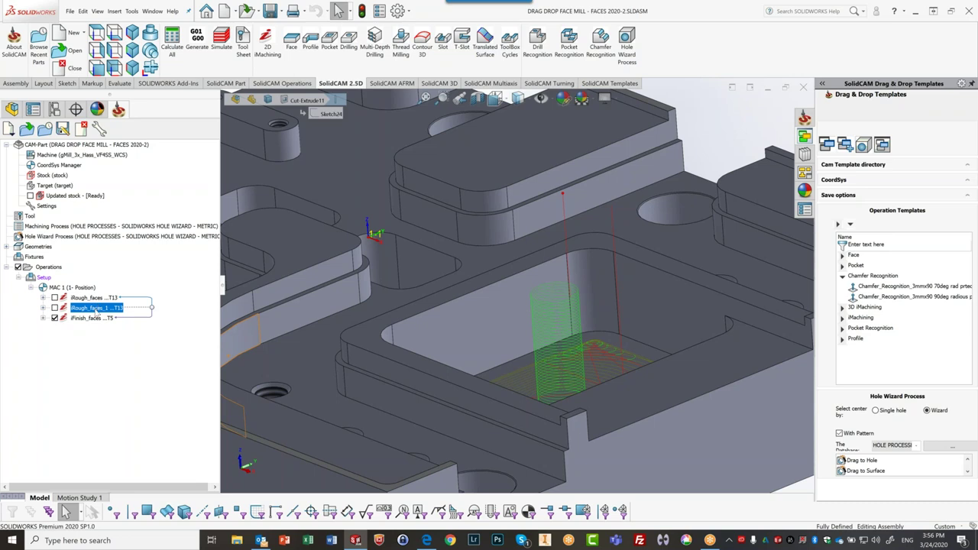
{"action": "left_click", "coordinate": [92, 318], "text": "ctrl"}
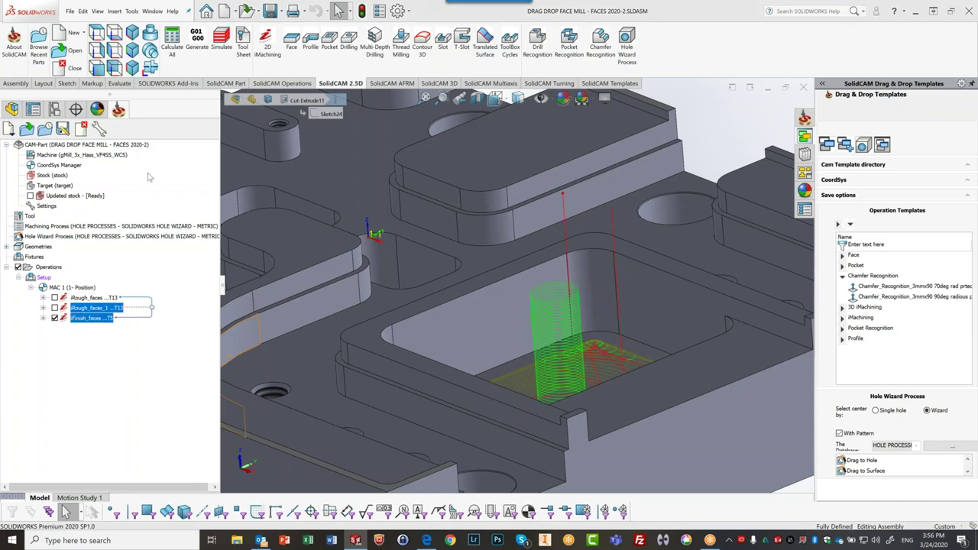
Run both operations in SolidVerify, slowing the speed partway, then stop and exit the simulation
{"action": "left_click", "coordinate": [221, 40]}
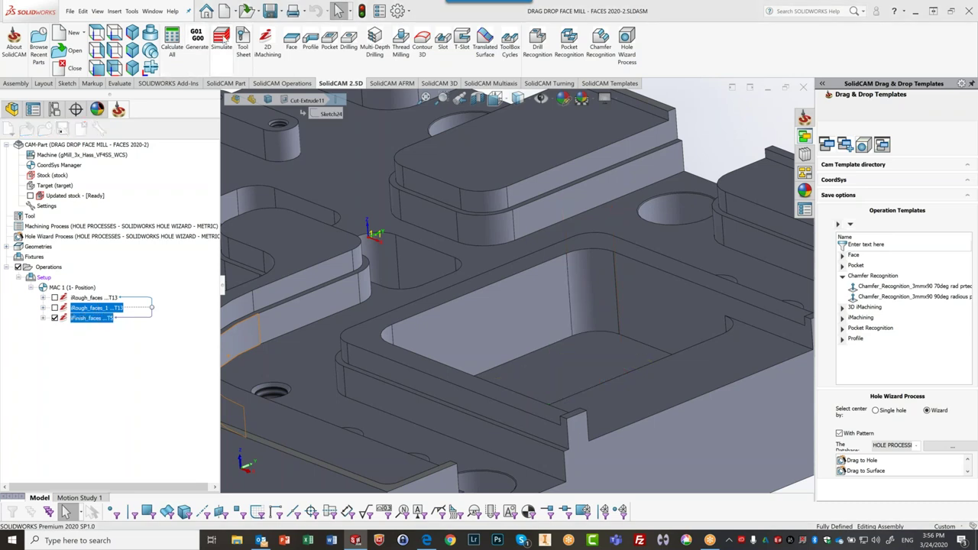
{"action": "left_click_drag", "start_coordinate": [841, 151], "coordinate": [928, 145]}
{"action": "left_click", "coordinate": [841, 39]}
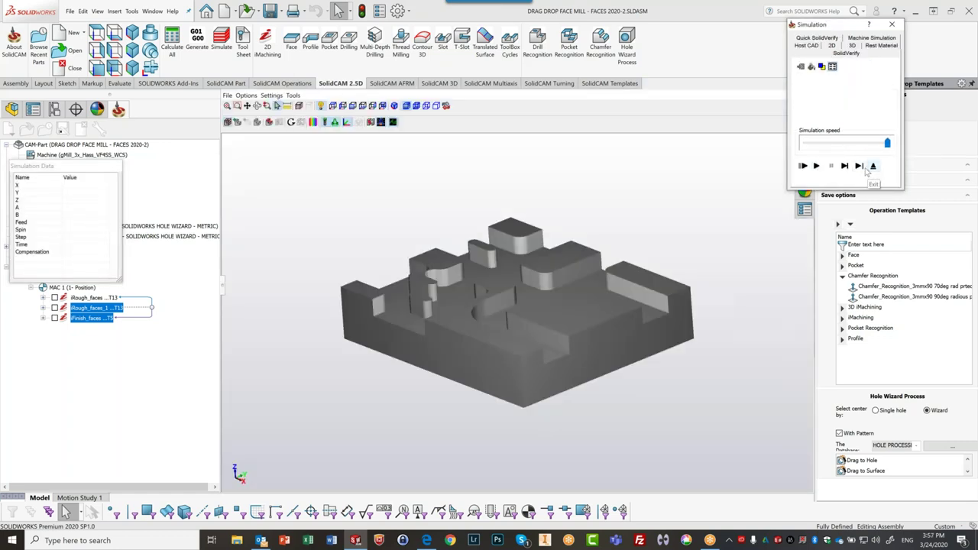
{"action": "left_click", "coordinate": [857, 168]}
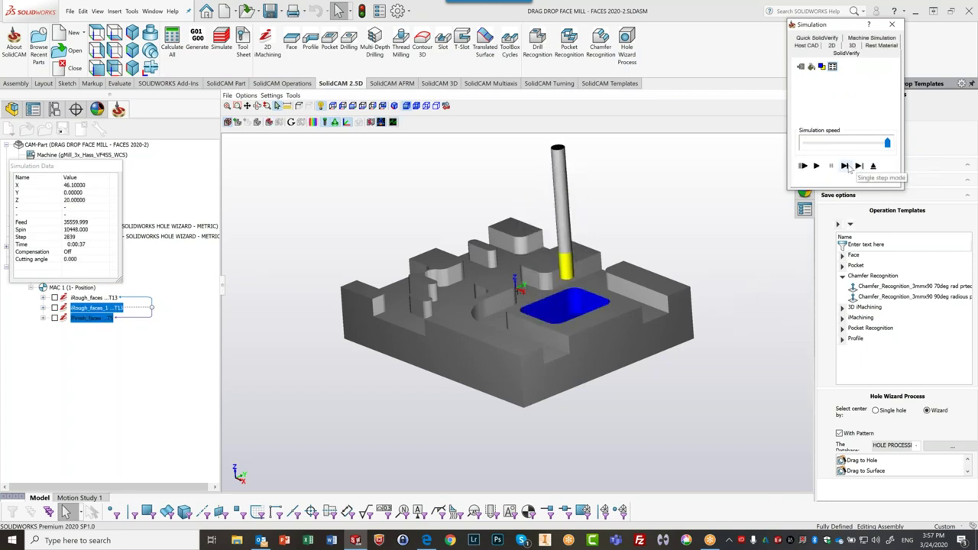
{"action": "left_click", "coordinate": [825, 145]}
{"action": "left_click", "coordinate": [825, 145]}
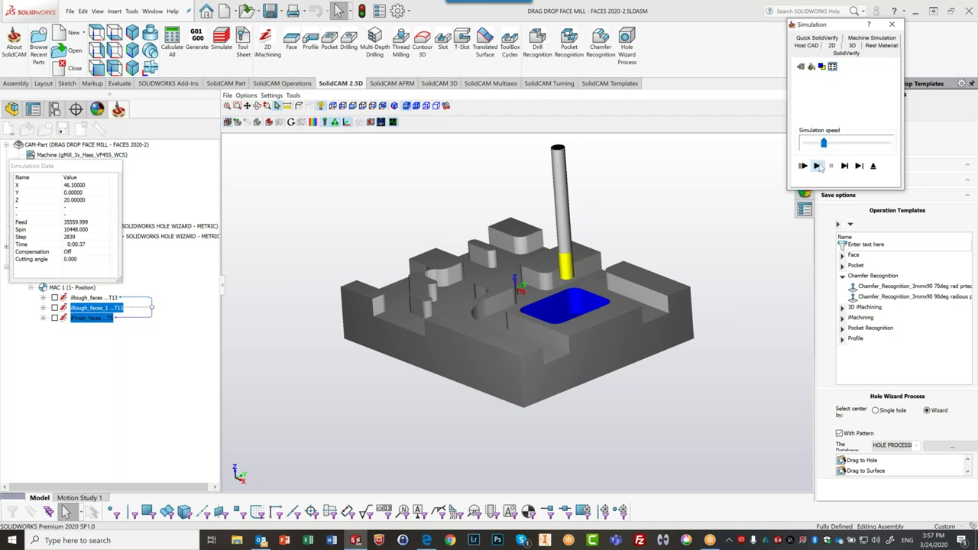
{"action": "left_click", "coordinate": [817, 165]}
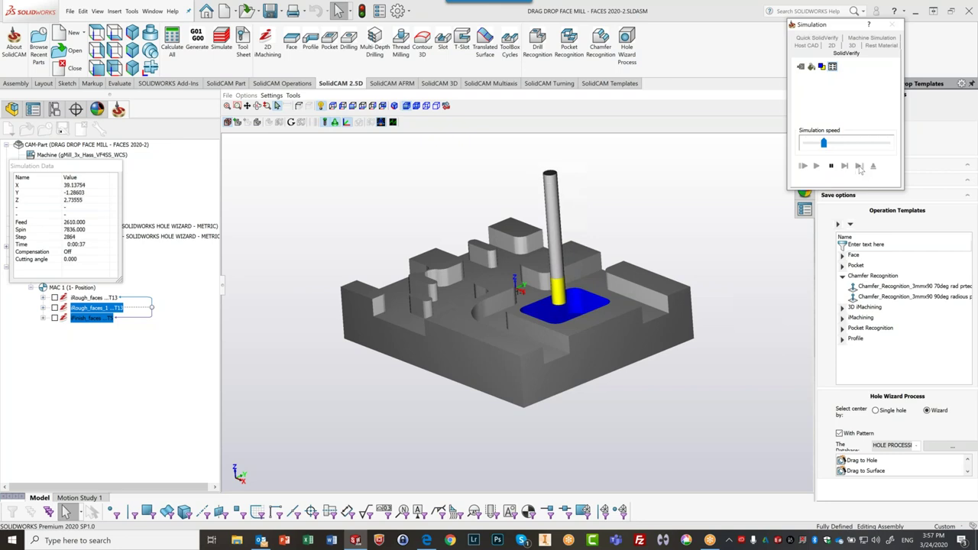
{"action": "left_click", "coordinate": [832, 166]}
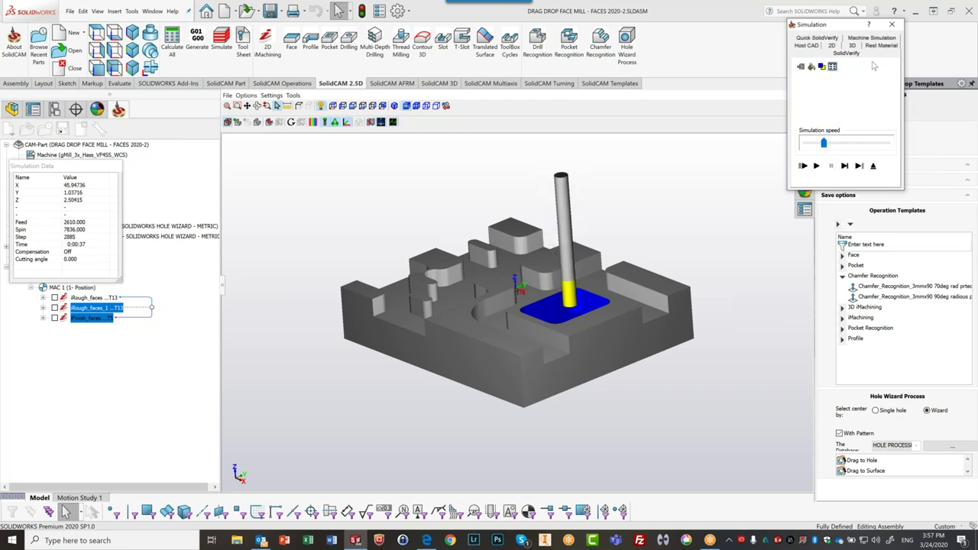
{"action": "left_click", "coordinate": [892, 24]}
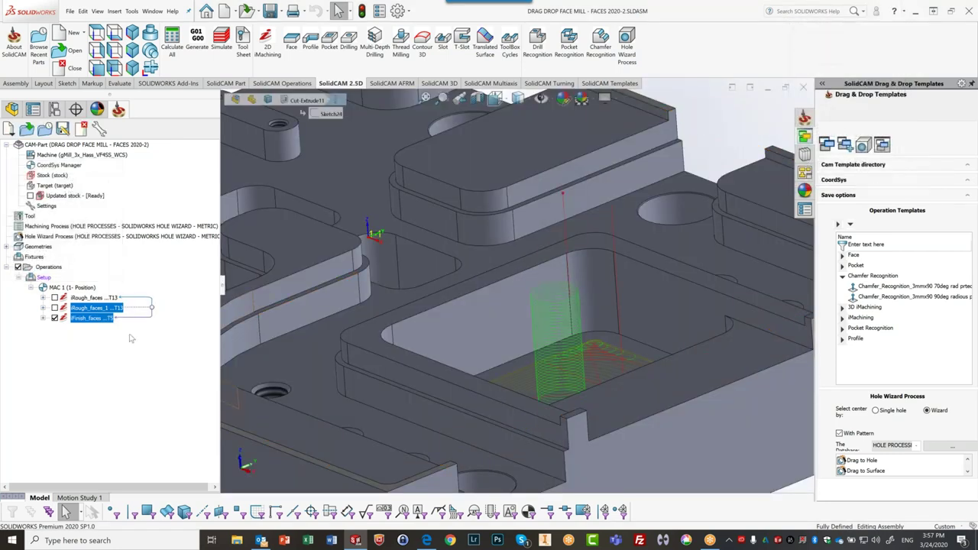
Delete the iFinish_faces operation from the CAM tree and confirm the deletion
{"action": "left_click", "coordinate": [95, 318]}
{"action": "right_click", "coordinate": [96, 318]}
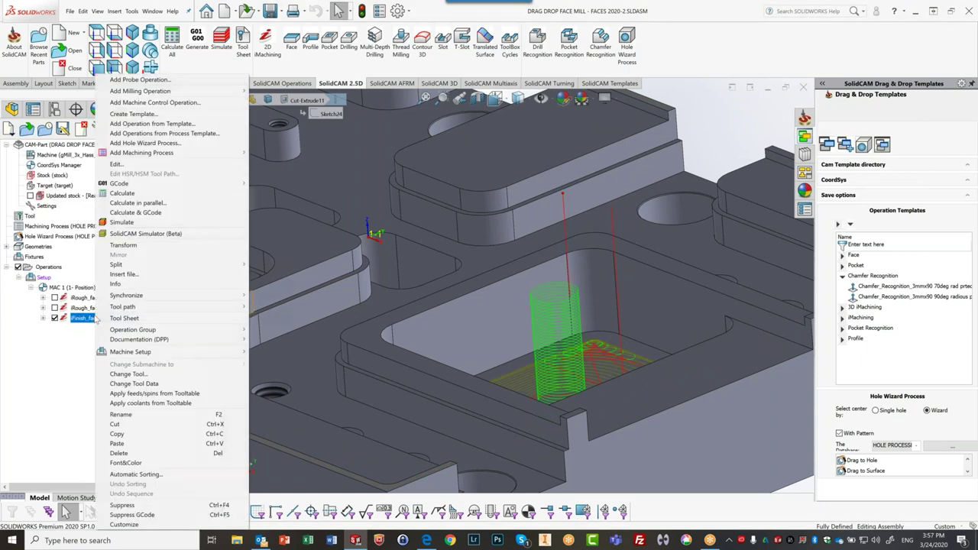
{"action": "left_click", "coordinate": [145, 454]}
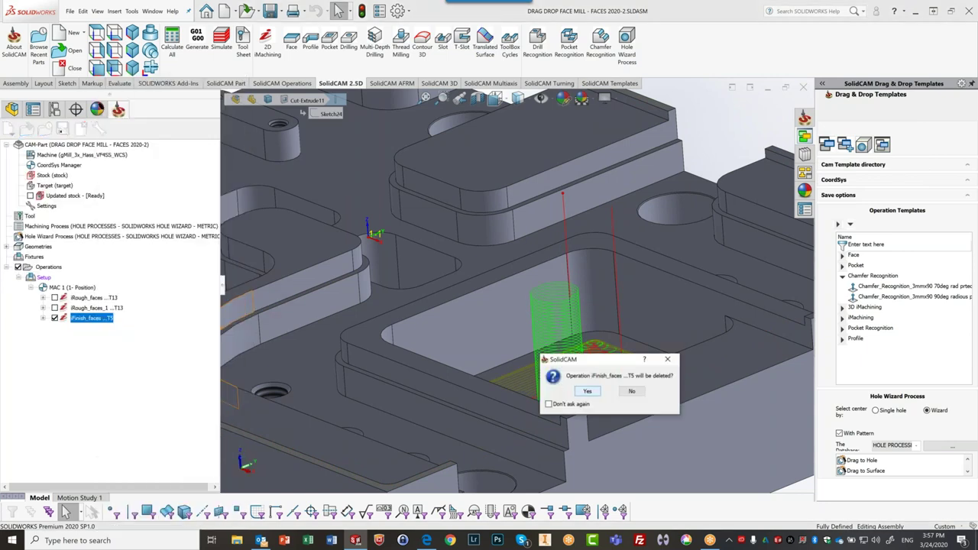
{"action": "left_click", "coordinate": [587, 390]}
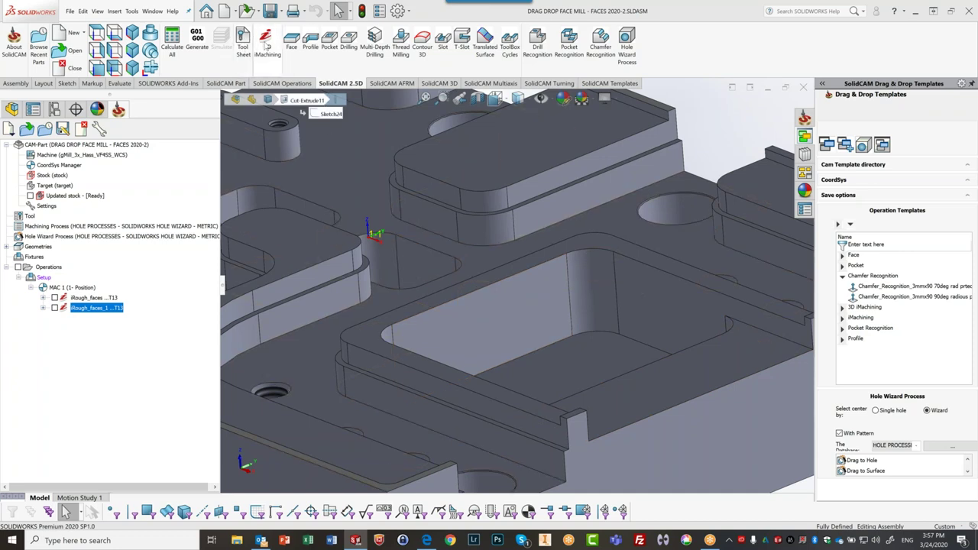
{"action": "left_click", "coordinate": [266, 47]}
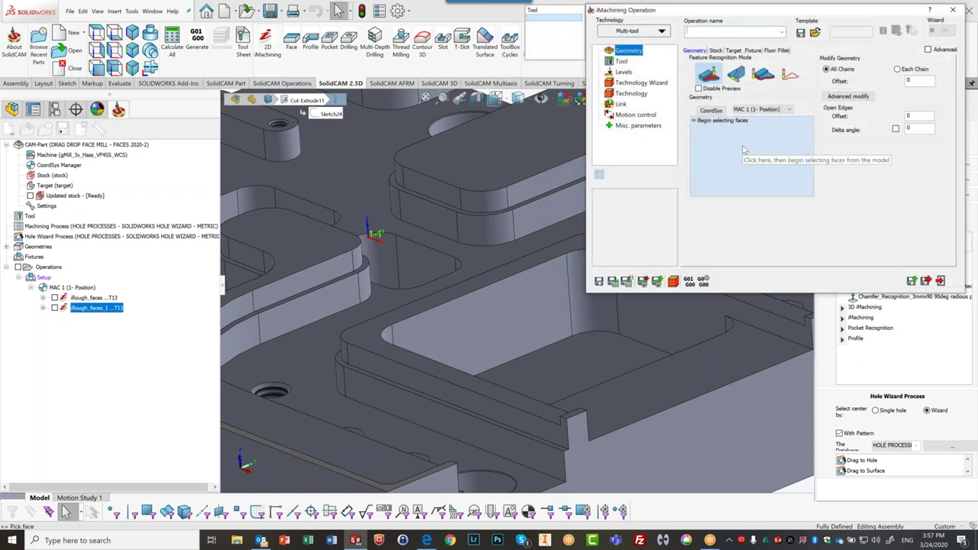
{"action": "left_click", "coordinate": [578, 380]}
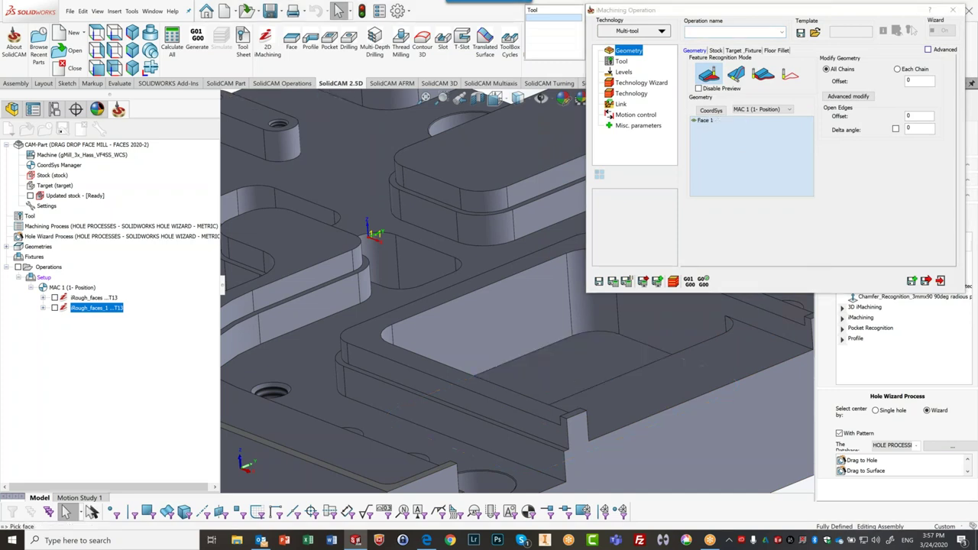
{"action": "left_click", "coordinate": [630, 32]}
{"action": "left_click", "coordinate": [616, 83]}
{"action": "left_click", "coordinate": [621, 62]}
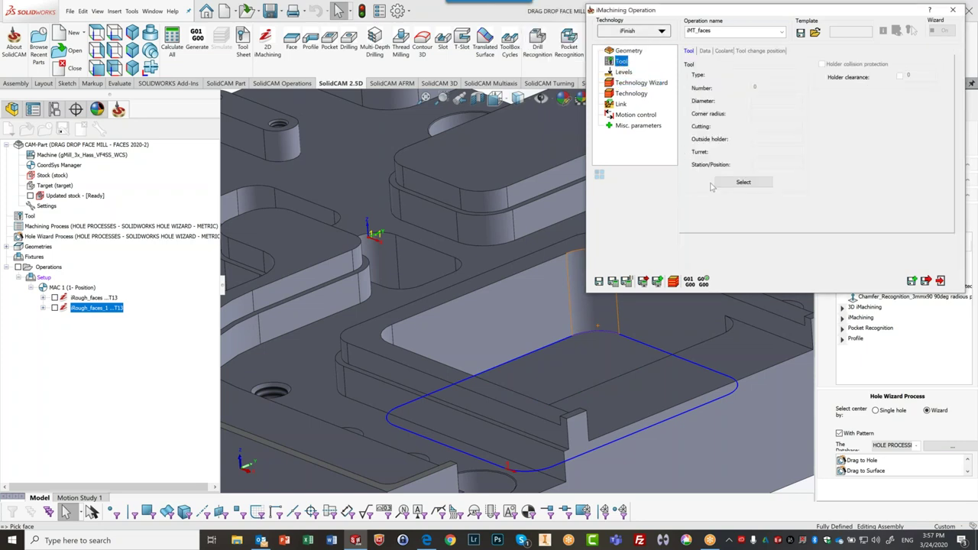
{"action": "left_click", "coordinate": [727, 183]}
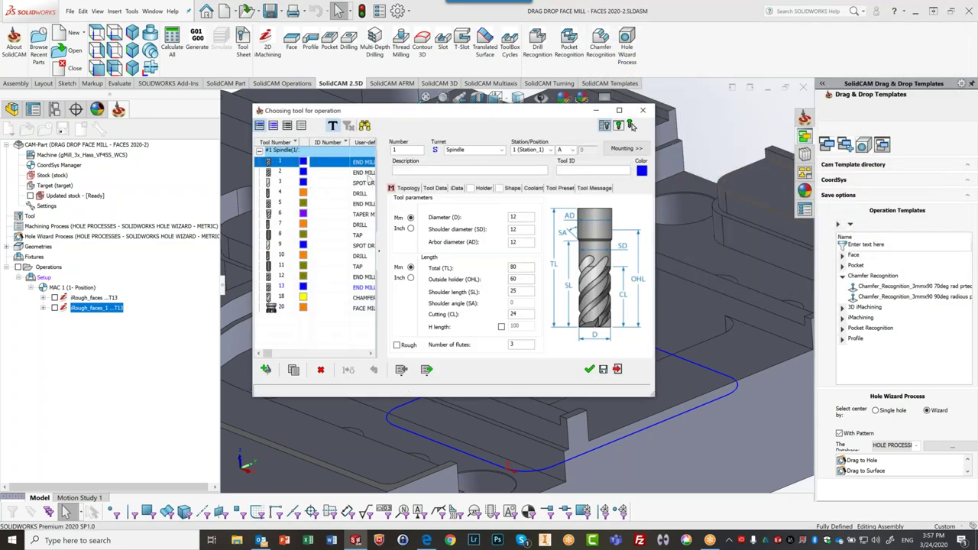
{"action": "left_click", "coordinate": [356, 205]}
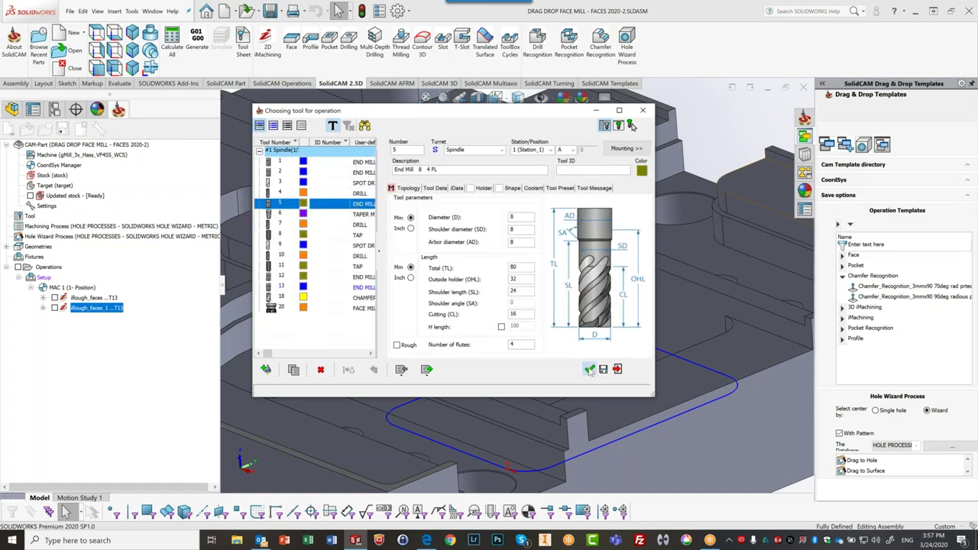
{"action": "left_click", "coordinate": [589, 370]}
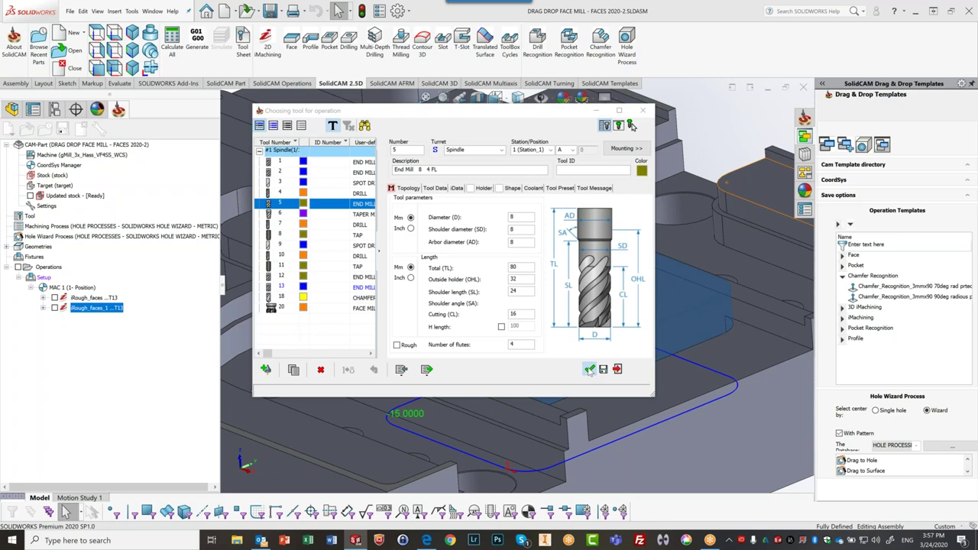
{"action": "middle_click_drag", "start_coordinate": [547, 342], "coordinate": [571, 320]}
{"action": "left_click", "coordinate": [941, 280]}
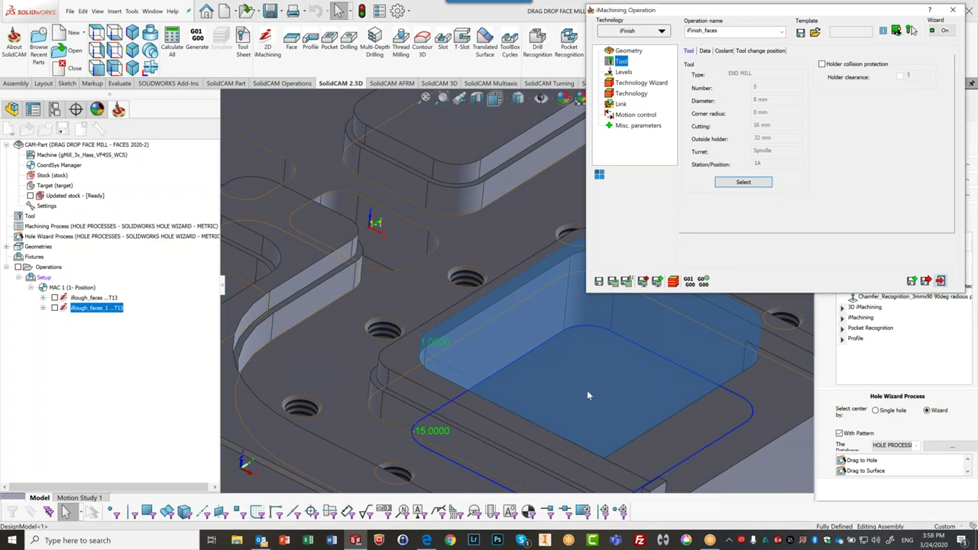
{"action": "left_click", "coordinate": [587, 391]}
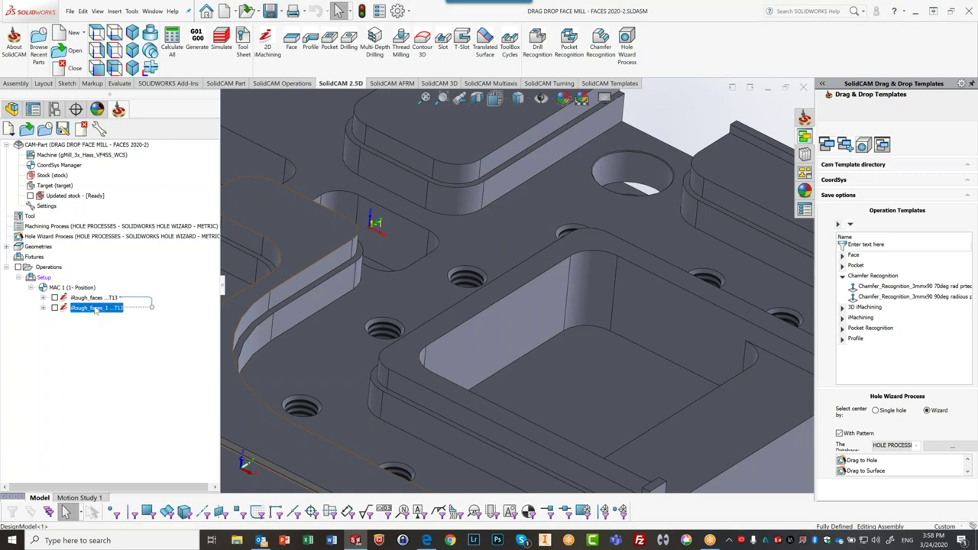
Edit iRough_faces_1 and change its Technology to Multi-tool
{"action": "right_click", "coordinate": [95, 309]}
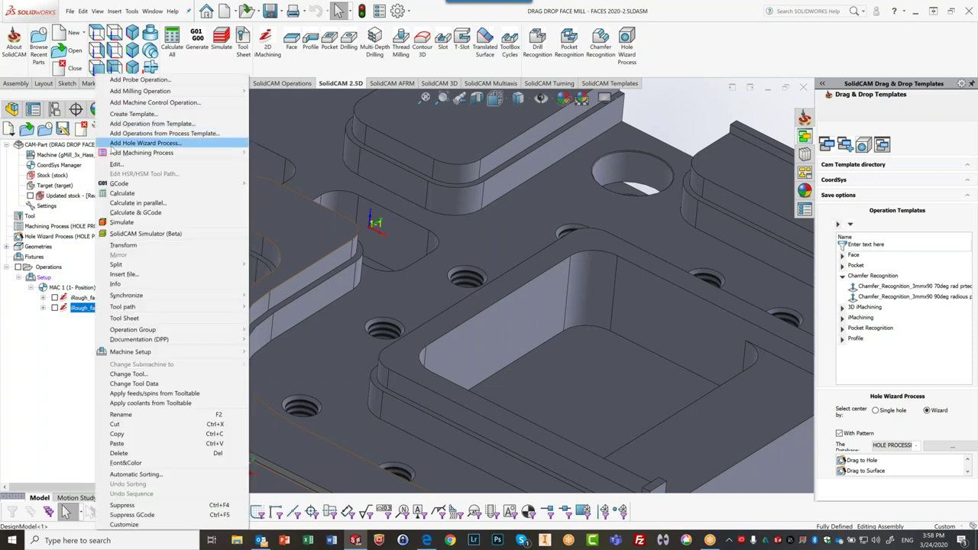
{"action": "left_click", "coordinate": [115, 164]}
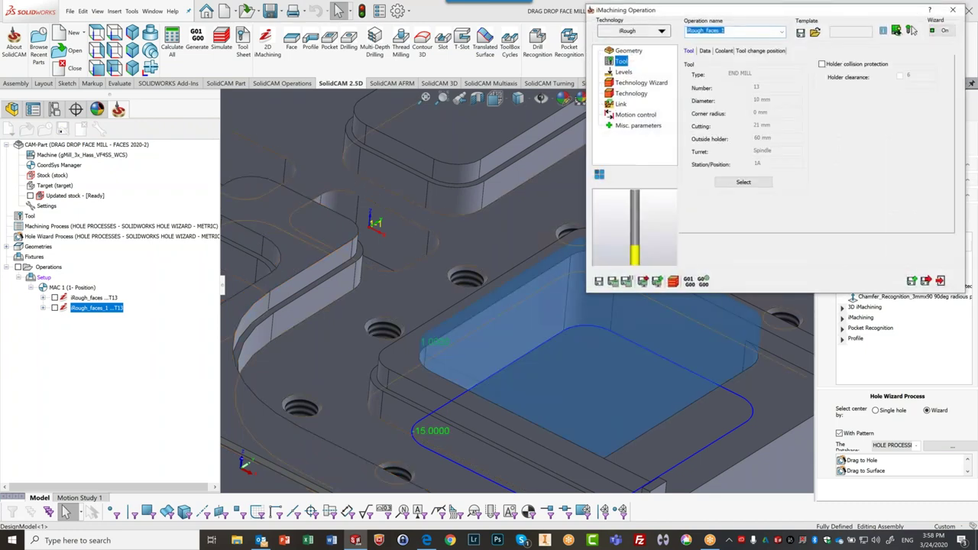
{"action": "left_click_drag", "start_coordinate": [682, 13], "coordinate": [541, 34]}
{"action": "left_click", "coordinate": [501, 52]}
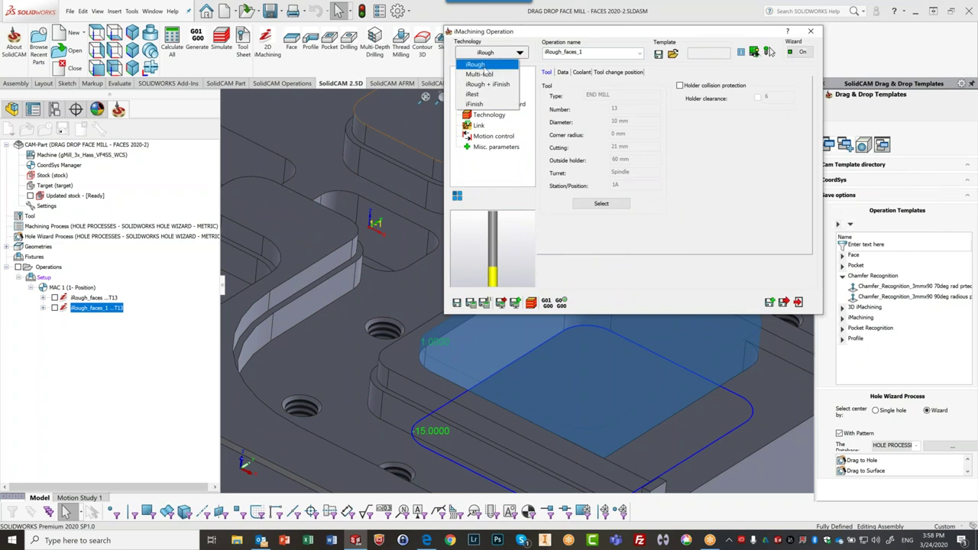
{"action": "left_click", "coordinate": [480, 74]}
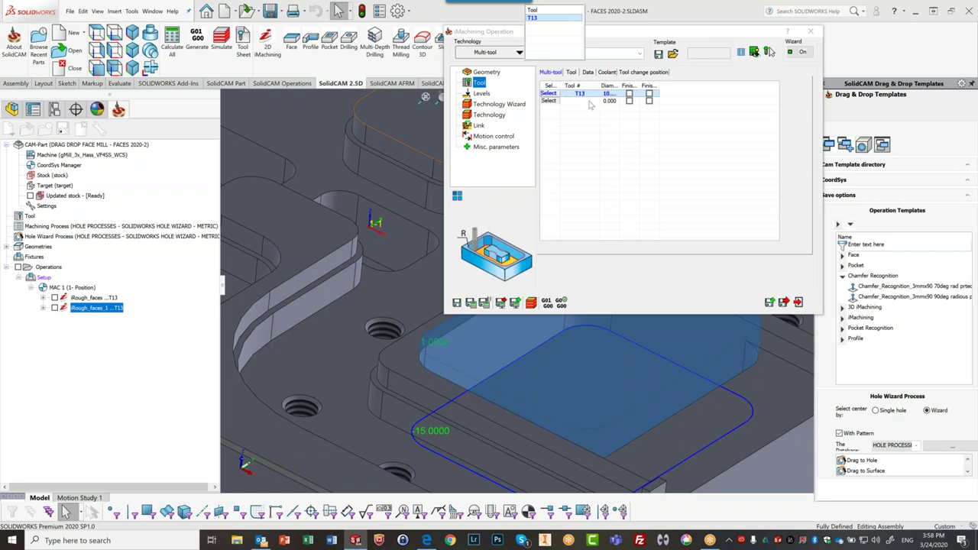
Put the 8 mm T5 end mill in row two with Finish Wall and Finish floor, then Save & Calculate
{"action": "left_click", "coordinate": [554, 101]}
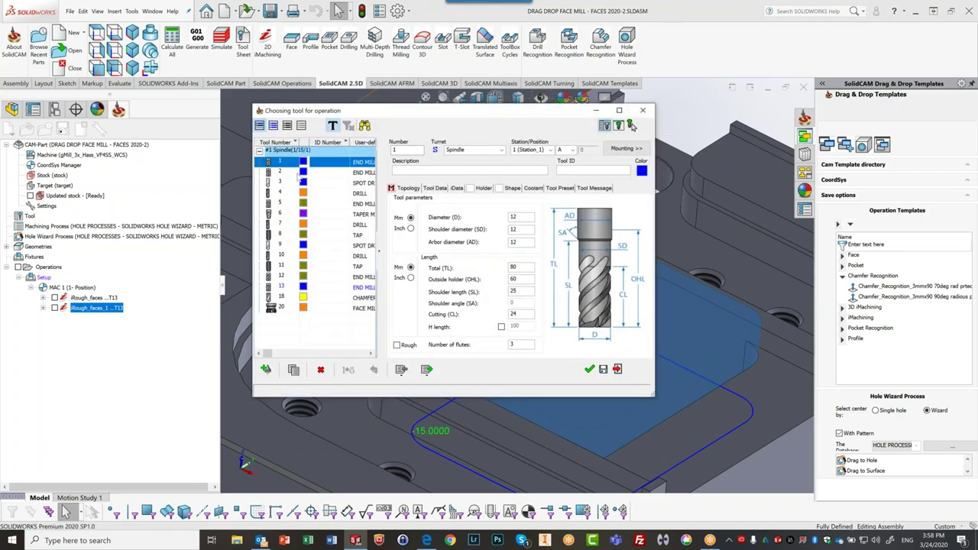
{"action": "left_click", "coordinate": [301, 203]}
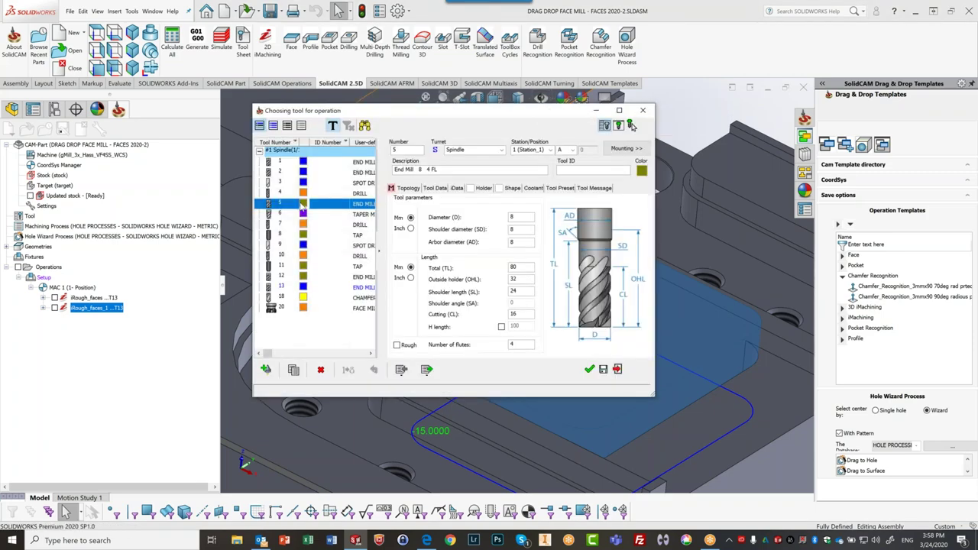
{"action": "left_click", "coordinate": [593, 370]}
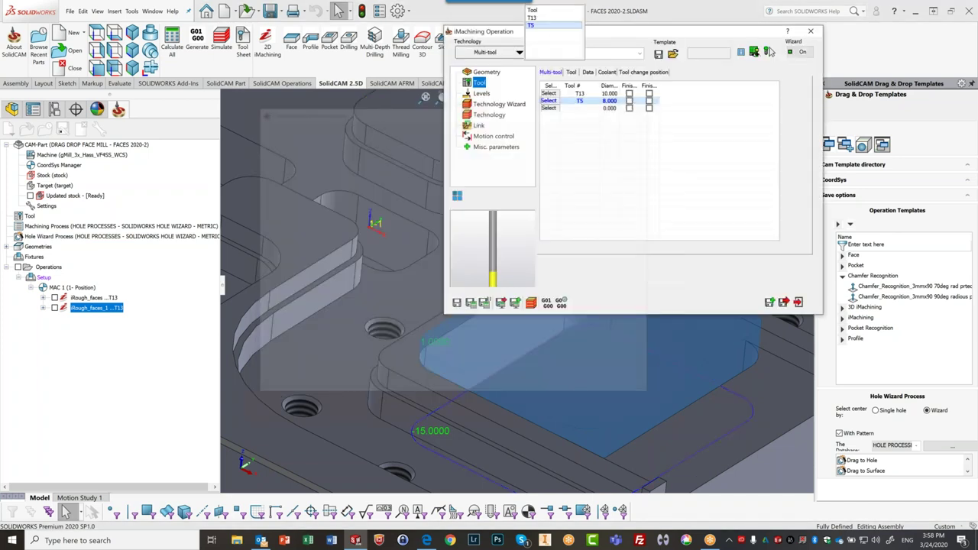
{"action": "left_click", "coordinate": [629, 108]}
{"action": "left_click_drag", "start_coordinate": [639, 85], "coordinate": [671, 84]}
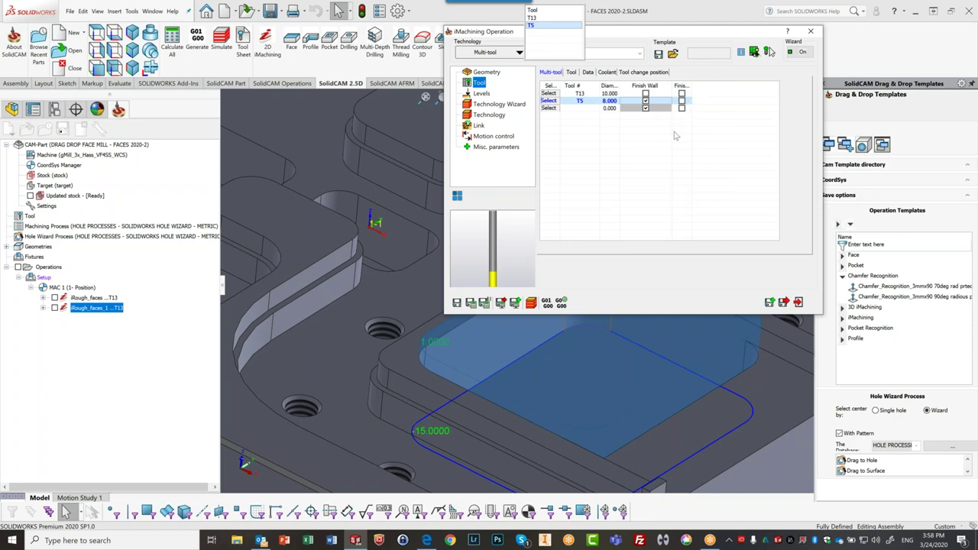
{"action": "left_click", "coordinate": [683, 102]}
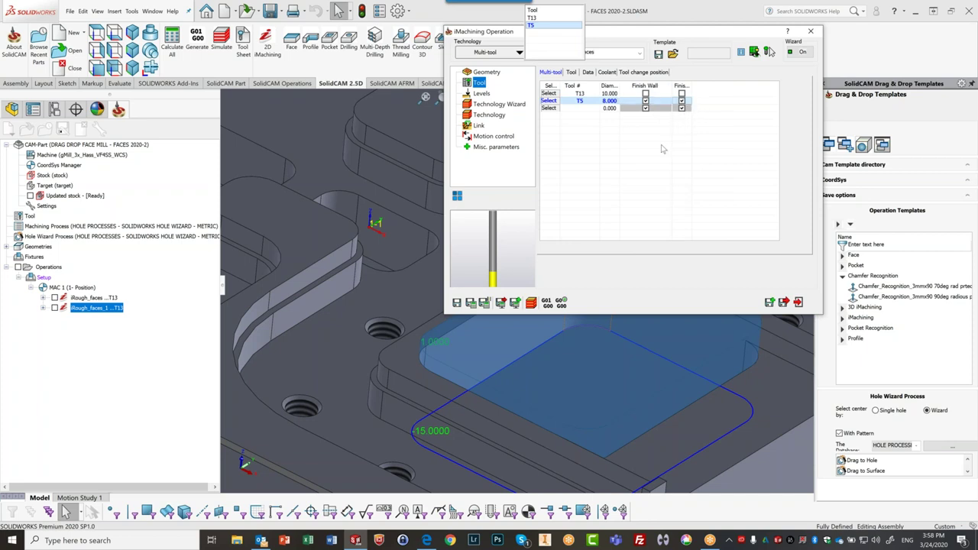
{"action": "left_click", "coordinate": [470, 305]}
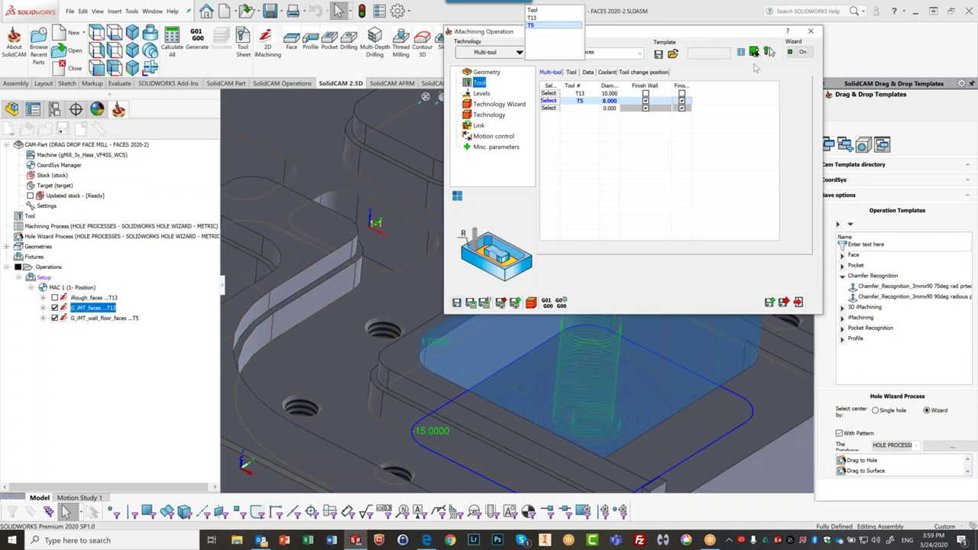
{"action": "left_click", "coordinate": [811, 30]}
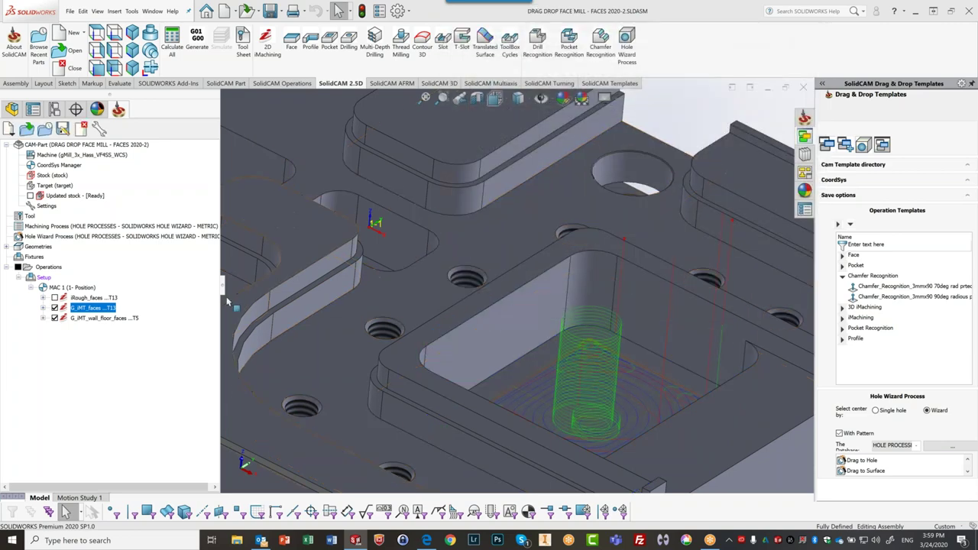
Select G_iMT_faces, zoom toward the pocket corner, and launch its simulation
{"action": "left_click", "coordinate": [90, 318]}
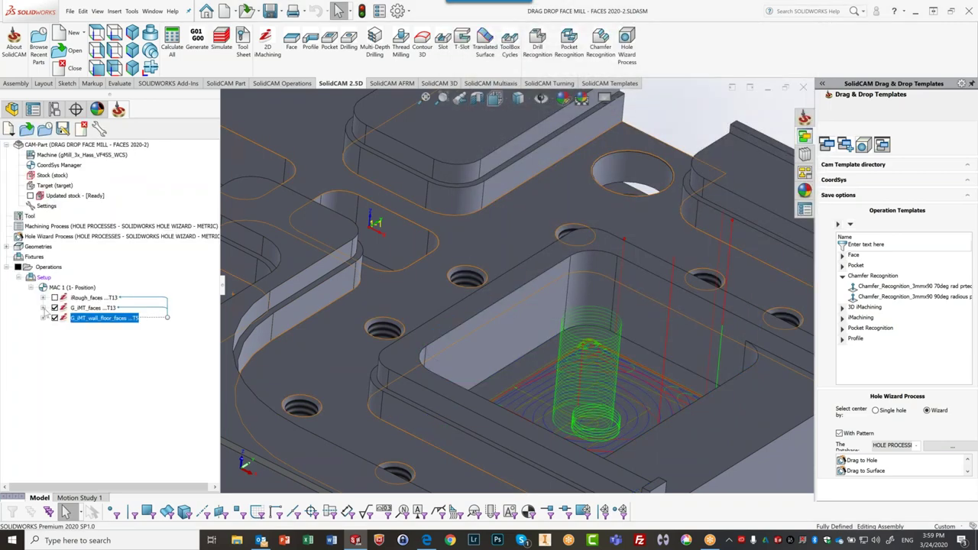
{"action": "left_click", "coordinate": [92, 308]}
{"action": "middle_click_drag", "start_coordinate": [547, 373], "coordinate": [568, 446]}
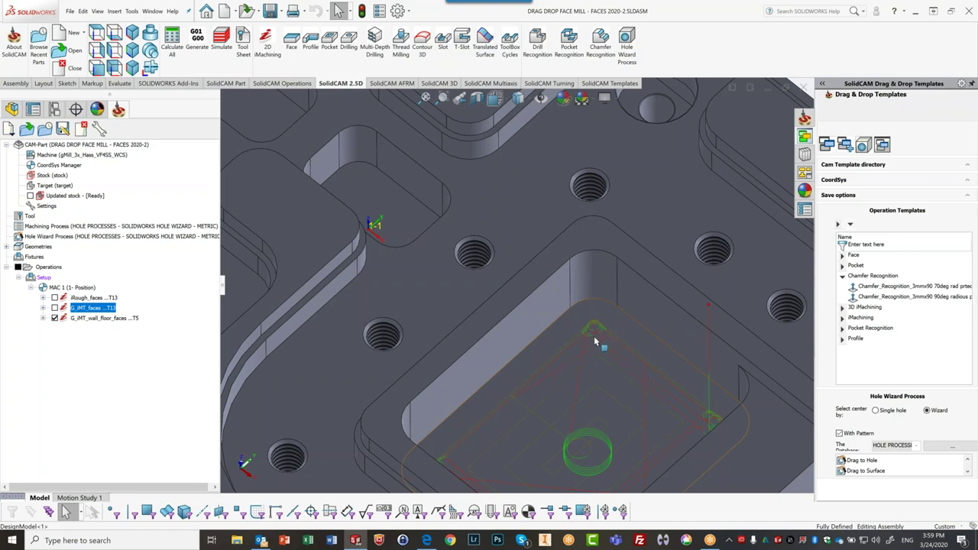
{"action": "scroll", "coordinate": [594, 336], "scroll_direction": "down", "scroll_amount": 5}
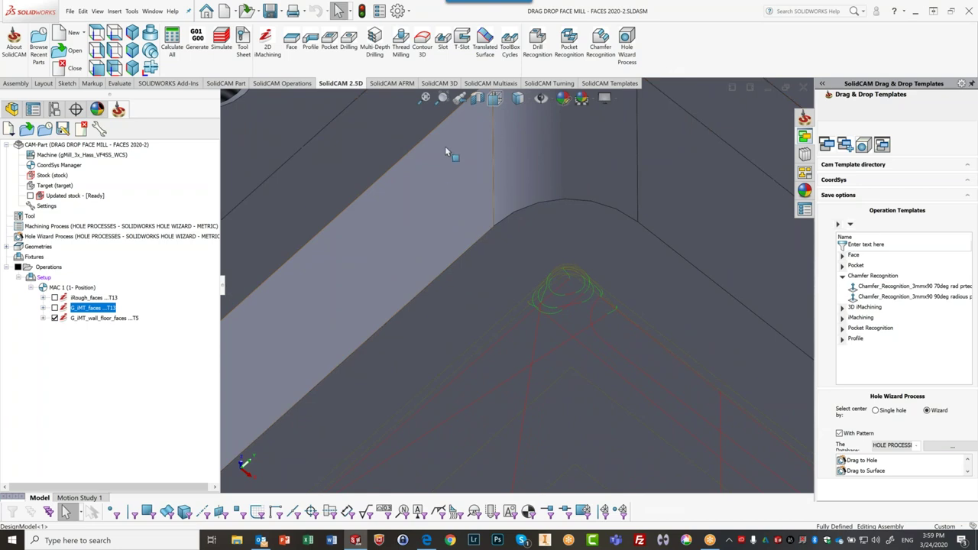
{"action": "left_click", "coordinate": [220, 42]}
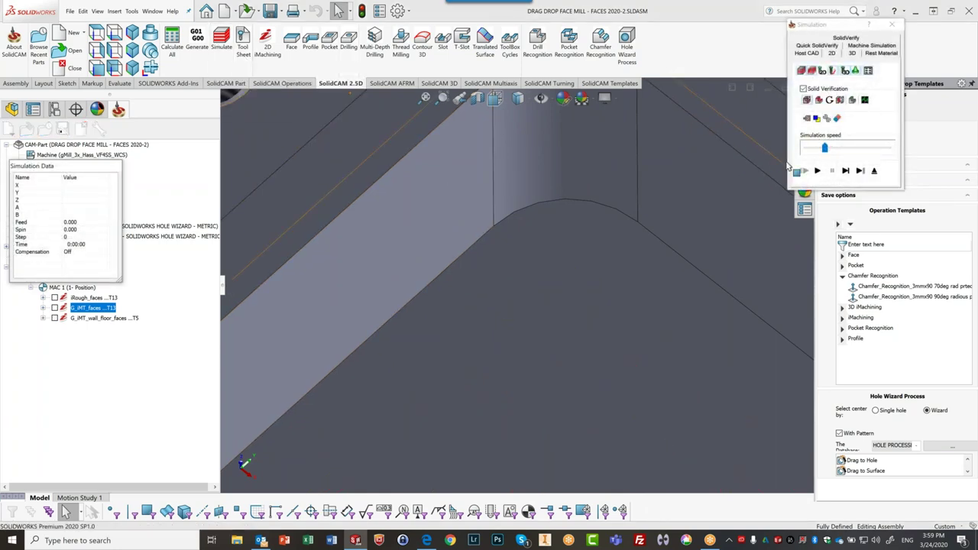
Play the G_iMT_faces simulation, ramping the speed up to maximum, then pause
{"action": "left_click", "coordinate": [830, 150]}
{"action": "left_click", "coordinate": [814, 151]}
{"action": "left_click", "coordinate": [817, 171]}
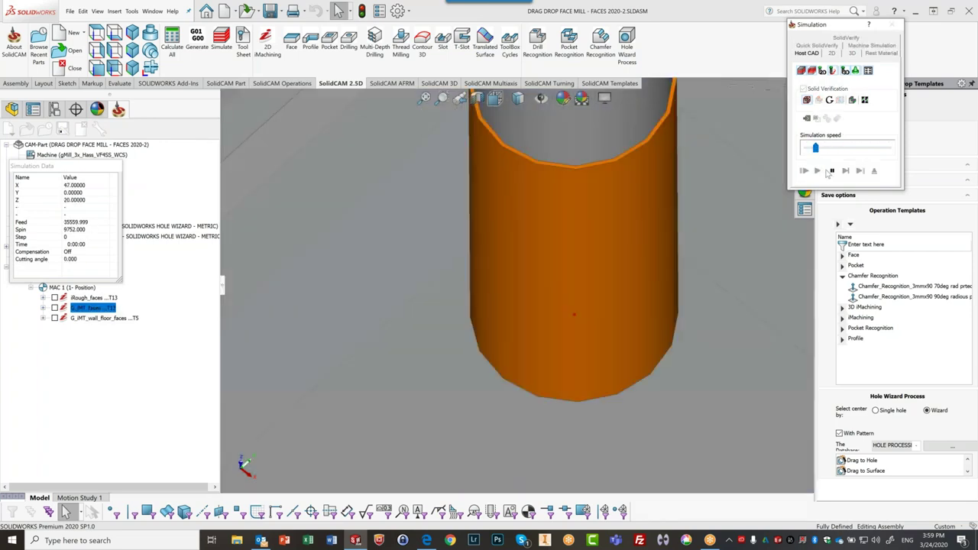
{"action": "scroll", "coordinate": [712, 262], "scroll_direction": "up", "scroll_amount": 4}
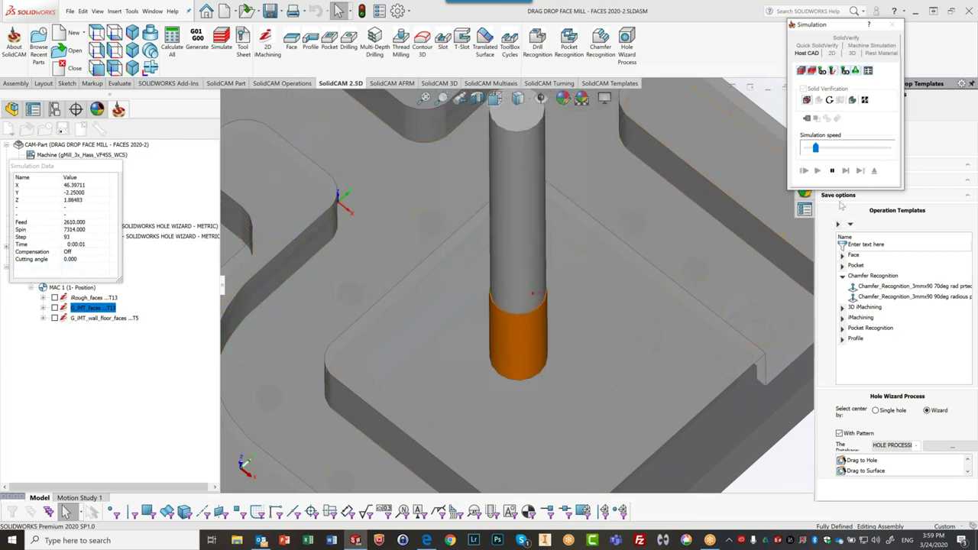
{"action": "left_click_drag", "start_coordinate": [815, 148], "coordinate": [842, 148]}
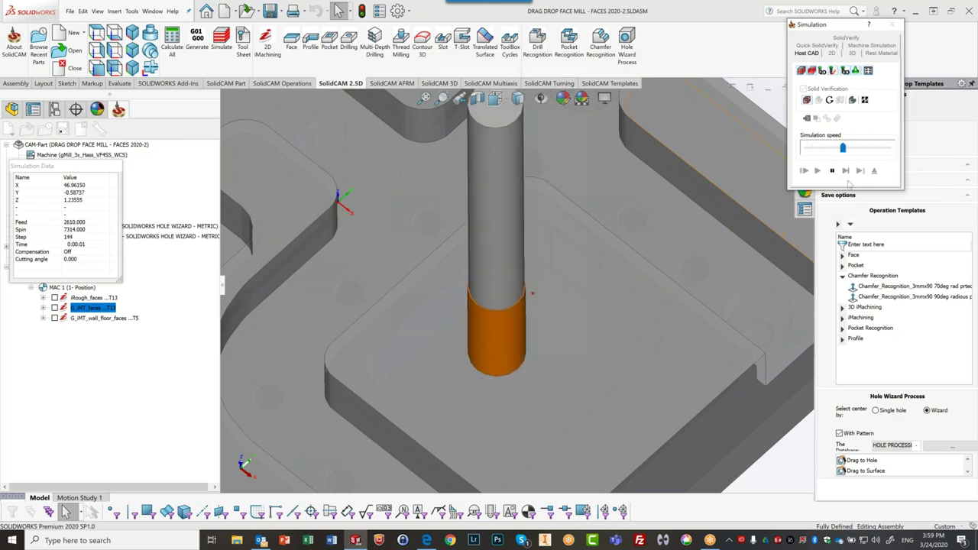
{"action": "left_click_drag", "start_coordinate": [843, 150], "coordinate": [888, 150]}
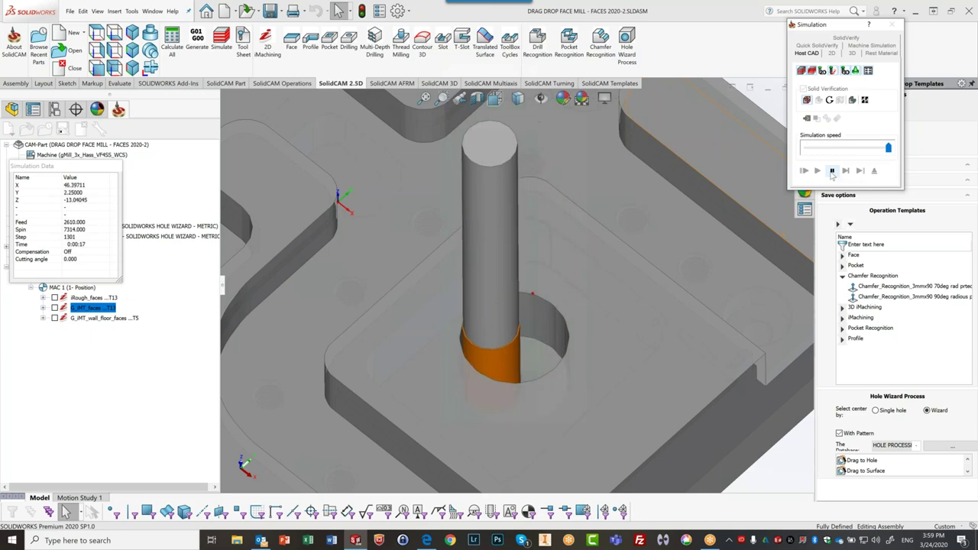
{"action": "left_click", "coordinate": [832, 171]}
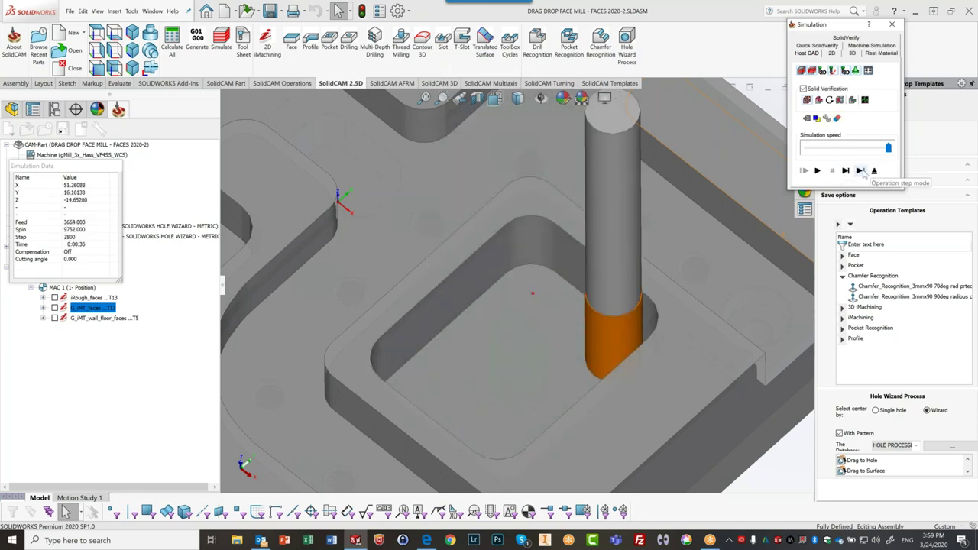
Step to the next operation, add G_iMT_wall_floor_faces to the run, and play again
{"action": "left_click", "coordinate": [861, 171]}
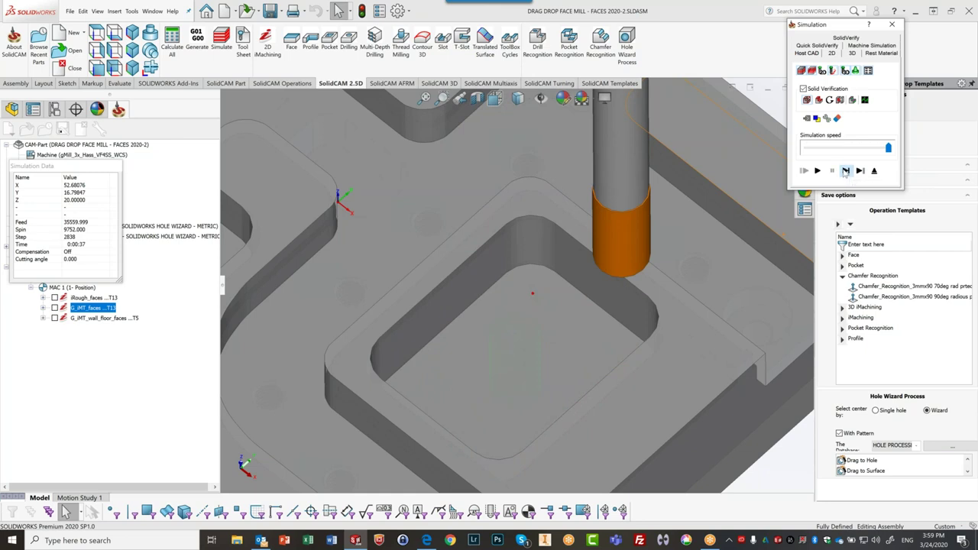
{"action": "left_click", "coordinate": [845, 171]}
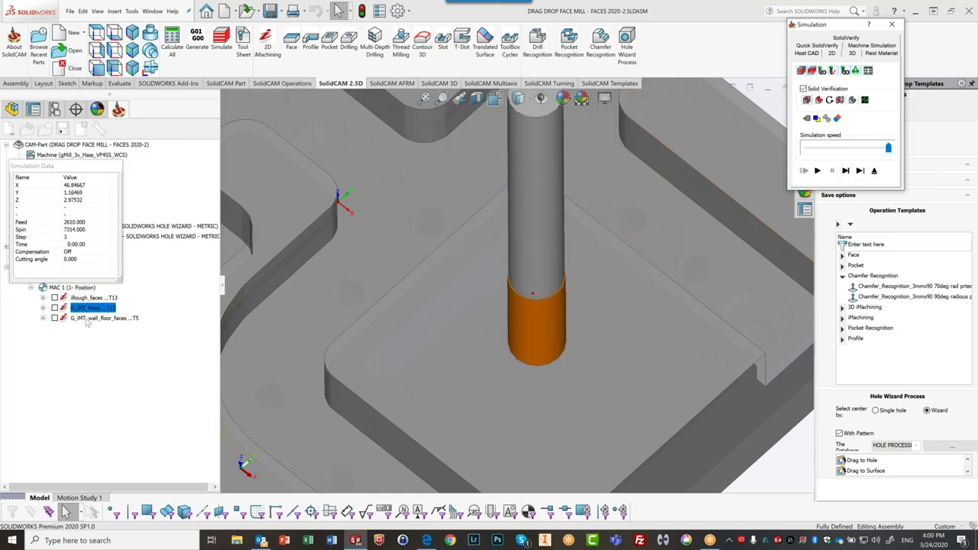
{"action": "left_click", "coordinate": [89, 320], "text": "shift"}
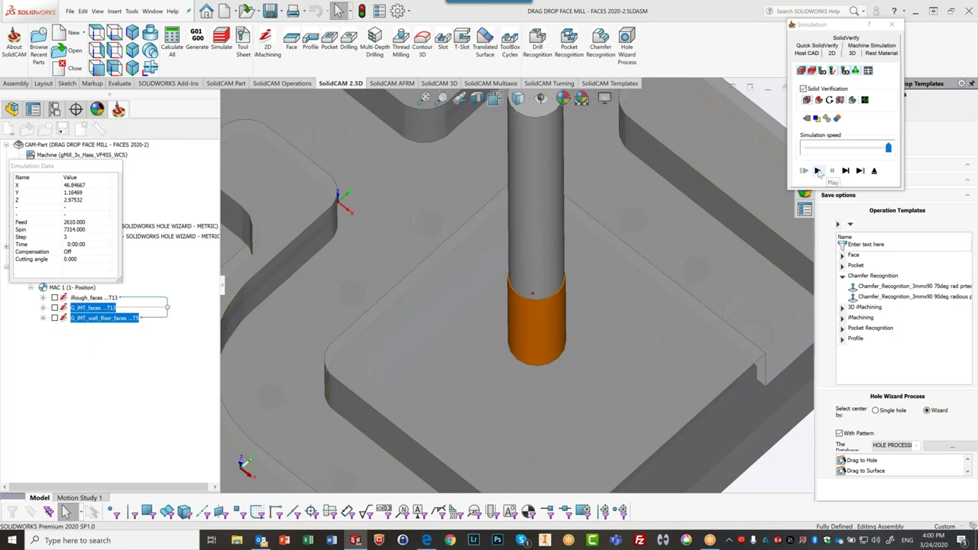
{"action": "left_click", "coordinate": [859, 171]}
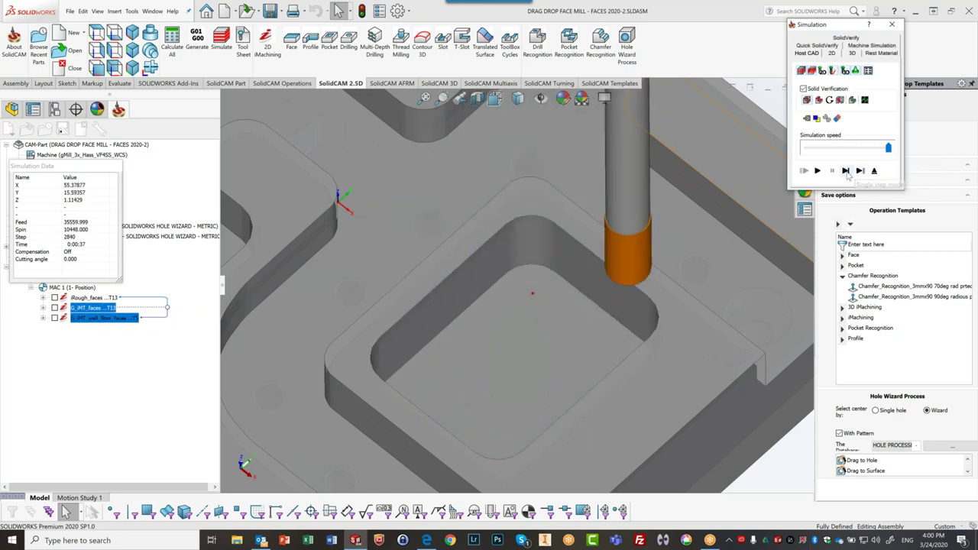
Single-step the finishing tool about 40 moves into the pocket, then resume playback at slowest speed
{"action": "left_click", "coordinate": [846, 171]}
{"action": "left_click", "coordinate": [846, 171]}
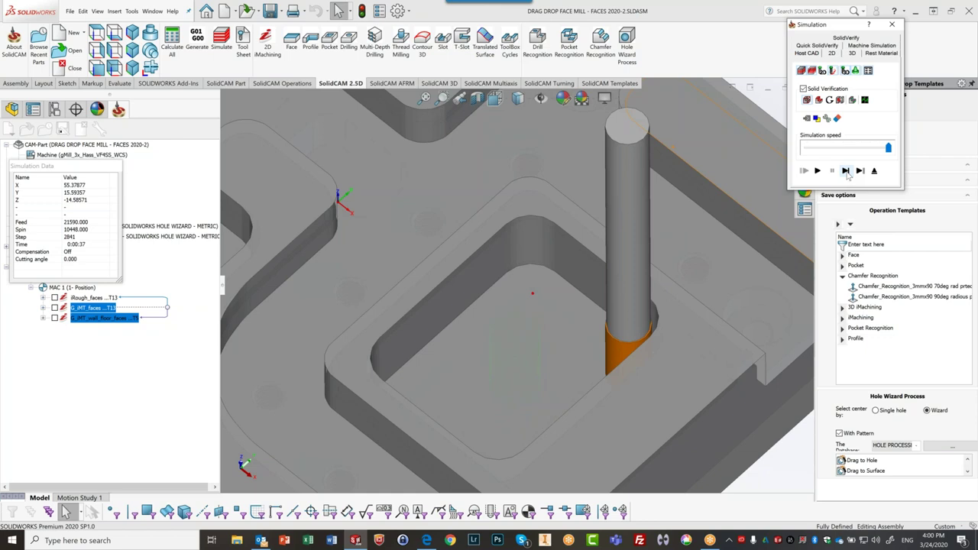
{"action": "left_click", "coordinate": [846, 171]}
{"action": "left_click", "coordinate": [846, 172]}
{"action": "left_click", "coordinate": [846, 171]}
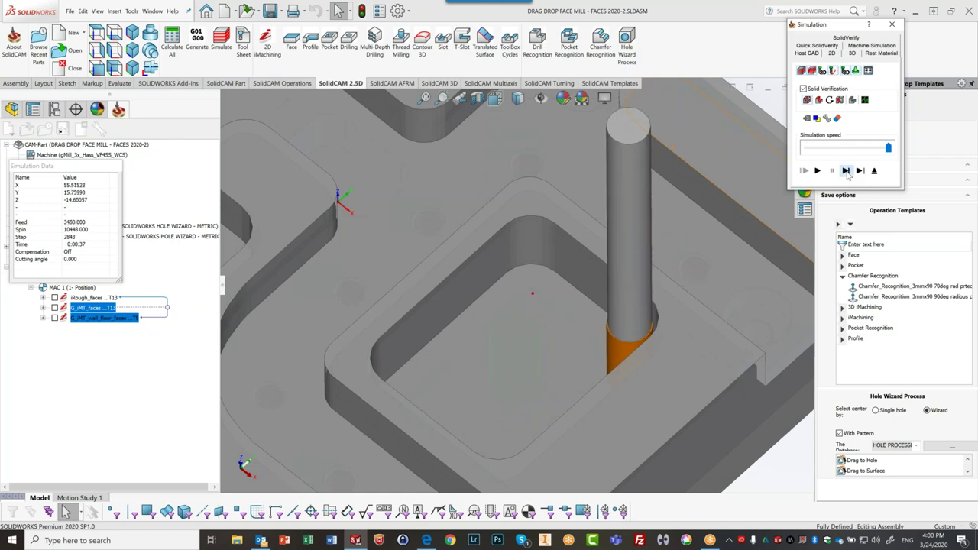
{"action": "left_click", "coordinate": [846, 171]}
{"action": "left_click", "coordinate": [846, 172]}
{"action": "left_click", "coordinate": [847, 171]}
{"action": "left_click", "coordinate": [846, 172]}
{"action": "left_click", "coordinate": [846, 171]}
{"action": "left_click", "coordinate": [846, 171]}
{"action": "left_click", "coordinate": [846, 171]}
{"action": "left_click", "coordinate": [846, 171]}
{"action": "left_click", "coordinate": [846, 171]}
{"action": "left_click", "coordinate": [846, 171]}
{"action": "left_click", "coordinate": [846, 171]}
{"action": "left_click", "coordinate": [846, 171]}
{"action": "left_click", "coordinate": [846, 171]}
{"action": "left_click", "coordinate": [846, 171]}
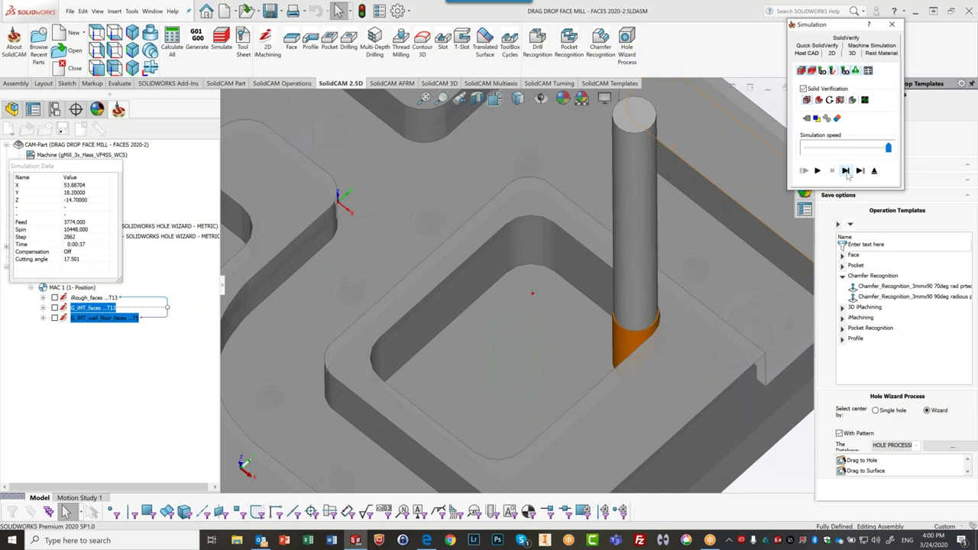
{"action": "left_click", "coordinate": [846, 171]}
{"action": "left_click", "coordinate": [846, 171]}
{"action": "left_click", "coordinate": [846, 172]}
{"action": "left_click", "coordinate": [846, 171]}
{"action": "left_click", "coordinate": [846, 171]}
{"action": "left_click", "coordinate": [846, 171]}
{"action": "left_click", "coordinate": [846, 171]}
{"action": "left_click", "coordinate": [846, 171]}
{"action": "left_click", "coordinate": [846, 172]}
{"action": "left_click", "coordinate": [846, 171]}
{"action": "left_click", "coordinate": [846, 171]}
{"action": "left_click", "coordinate": [846, 171]}
{"action": "left_click", "coordinate": [846, 171]}
{"action": "left_click", "coordinate": [846, 171]}
{"action": "left_click", "coordinate": [846, 171]}
{"action": "left_click", "coordinate": [846, 171]}
{"action": "left_click", "coordinate": [846, 172]}
{"action": "left_click", "coordinate": [846, 171]}
{"action": "left_click", "coordinate": [846, 171]}
{"action": "left_click", "coordinate": [846, 171]}
{"action": "left_click", "coordinate": [846, 171]}
{"action": "left_click", "coordinate": [846, 171]}
{"action": "left_click", "coordinate": [846, 171]}
{"action": "left_click", "coordinate": [846, 171]}
{"action": "left_click", "coordinate": [846, 171]}
{"action": "left_click", "coordinate": [846, 171]}
{"action": "left_click", "coordinate": [846, 172]}
{"action": "left_click", "coordinate": [846, 171]}
{"action": "left_click", "coordinate": [846, 172]}
{"action": "left_click", "coordinate": [846, 171]}
{"action": "left_click", "coordinate": [846, 172]}
{"action": "left_click", "coordinate": [846, 171]}
{"action": "left_click", "coordinate": [846, 171]}
{"action": "left_click", "coordinate": [846, 171]}
{"action": "left_click", "coordinate": [846, 171]}
{"action": "left_click", "coordinate": [846, 171]}
{"action": "left_click", "coordinate": [846, 171]}
{"action": "left_click", "coordinate": [846, 171]}
{"action": "left_click", "coordinate": [846, 171]}
{"action": "left_click", "coordinate": [846, 171]}
{"action": "left_click", "coordinate": [846, 171]}
{"action": "left_click", "coordinate": [846, 171]}
{"action": "left_click", "coordinate": [846, 171]}
{"action": "left_click", "coordinate": [846, 171]}
{"action": "left_click", "coordinate": [846, 172]}
{"action": "left_click", "coordinate": [846, 171]}
{"action": "left_click", "coordinate": [846, 172]}
{"action": "left_click", "coordinate": [846, 171]}
{"action": "left_click", "coordinate": [846, 171]}
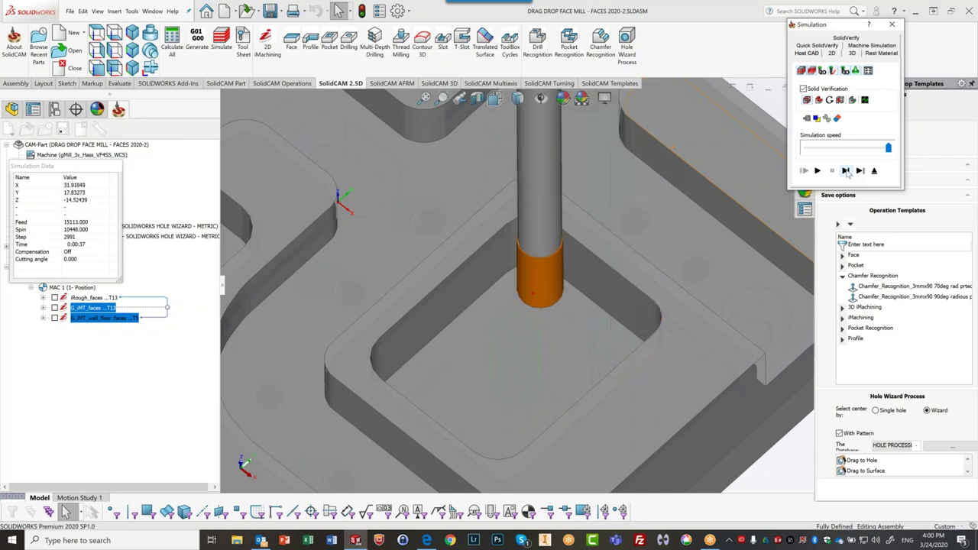
{"action": "left_click", "coordinate": [846, 171]}
{"action": "left_click_drag", "start_coordinate": [888, 148], "coordinate": [806, 148]}
{"action": "left_click", "coordinate": [817, 171]}
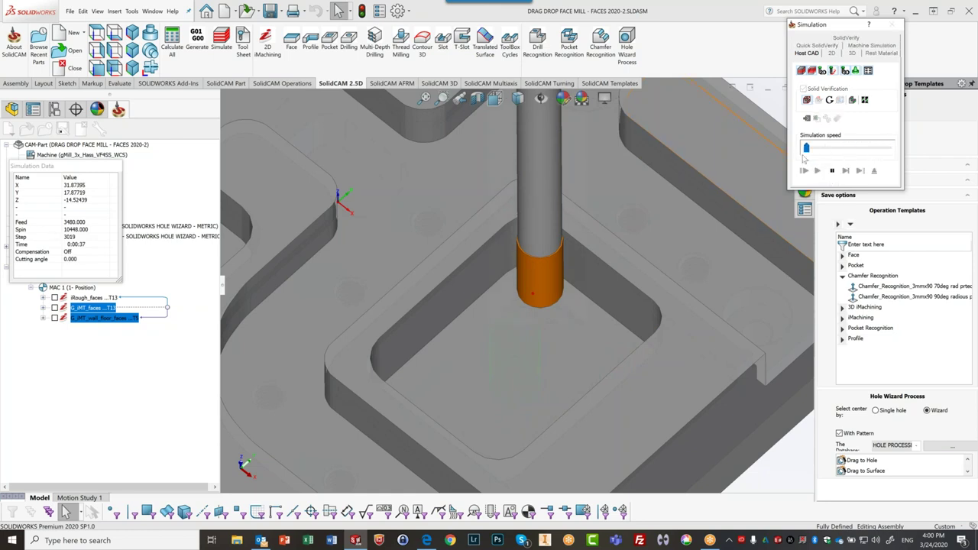
Raise the speed slightly while SolidVerify finishes the pocket, then orbit and zoom out to view it
{"action": "left_click_drag", "start_coordinate": [812, 150], "coordinate": [817, 149]}
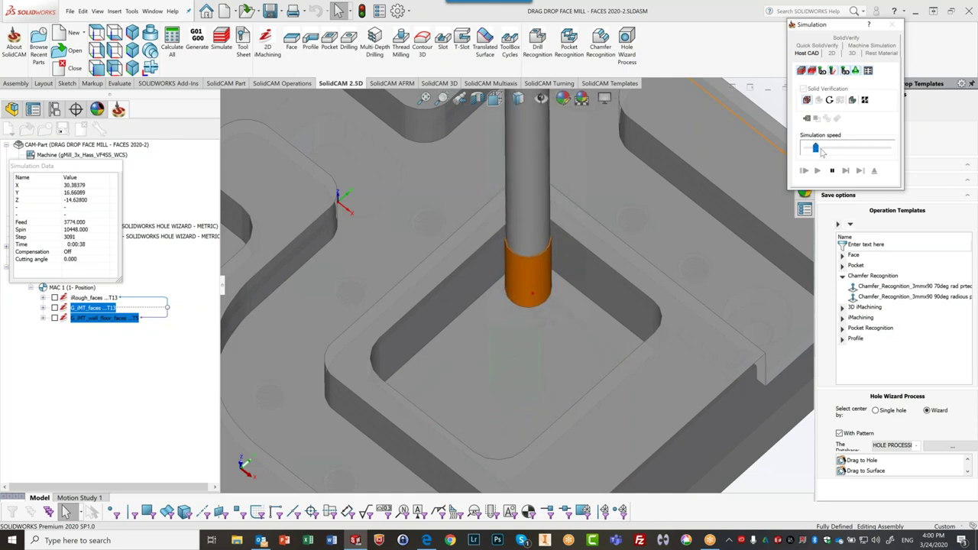
{"action": "left_click_drag", "start_coordinate": [815, 148], "coordinate": [833, 150]}
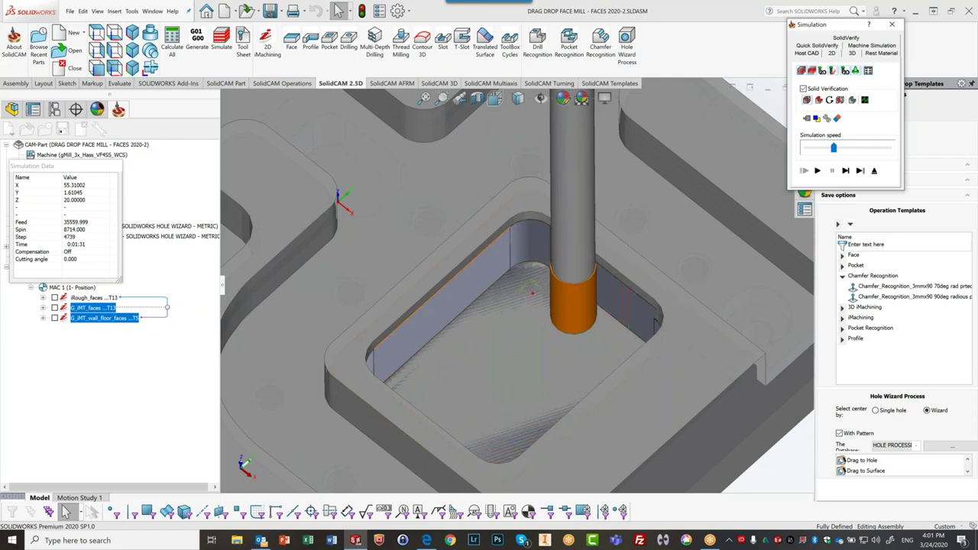
{"action": "middle_click_drag", "start_coordinate": [648, 308], "coordinate": [459, 264]}
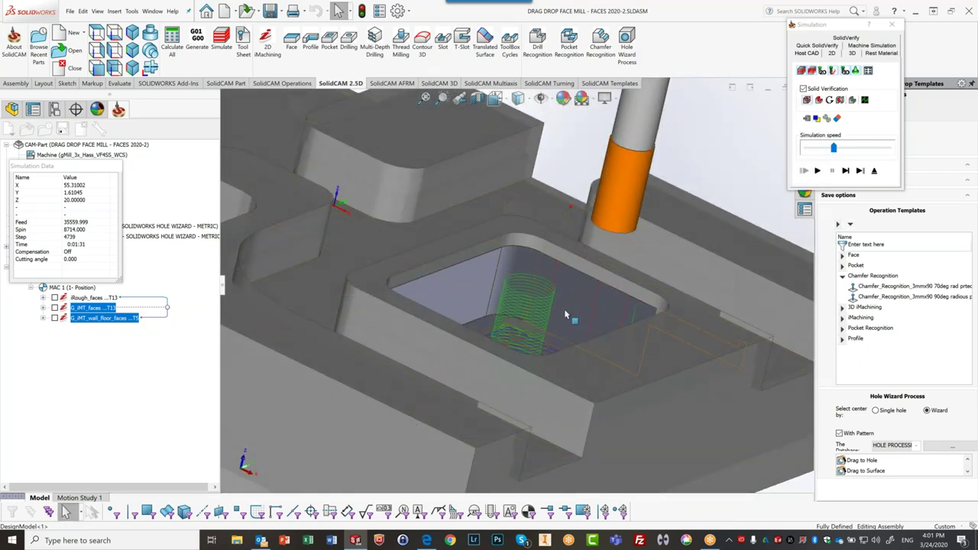
{"action": "scroll", "coordinate": [672, 333], "scroll_direction": "up", "scroll_amount": 4}
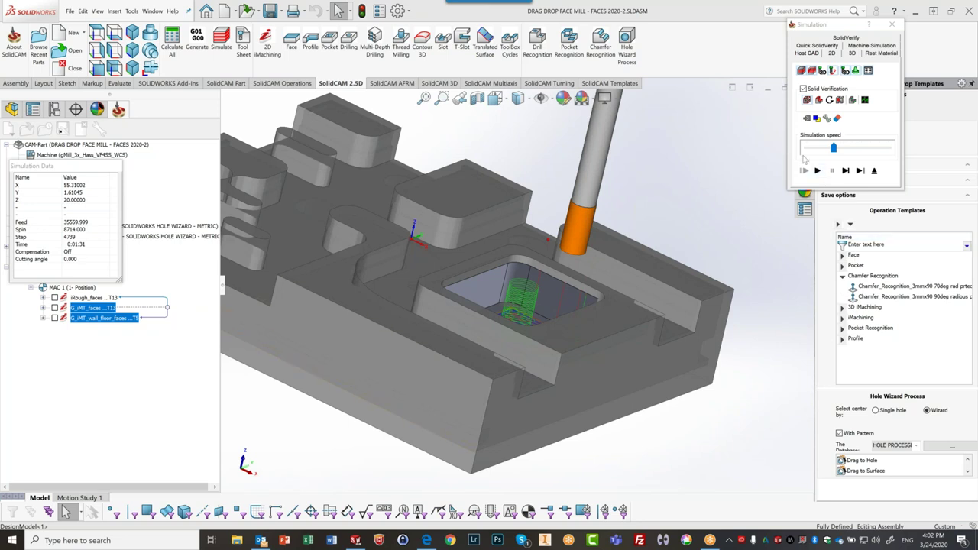
Re-run the SolidVerify simulation with only G_iMT_wall_floor_faces selected, then pause
{"action": "left_click", "coordinate": [874, 171]}
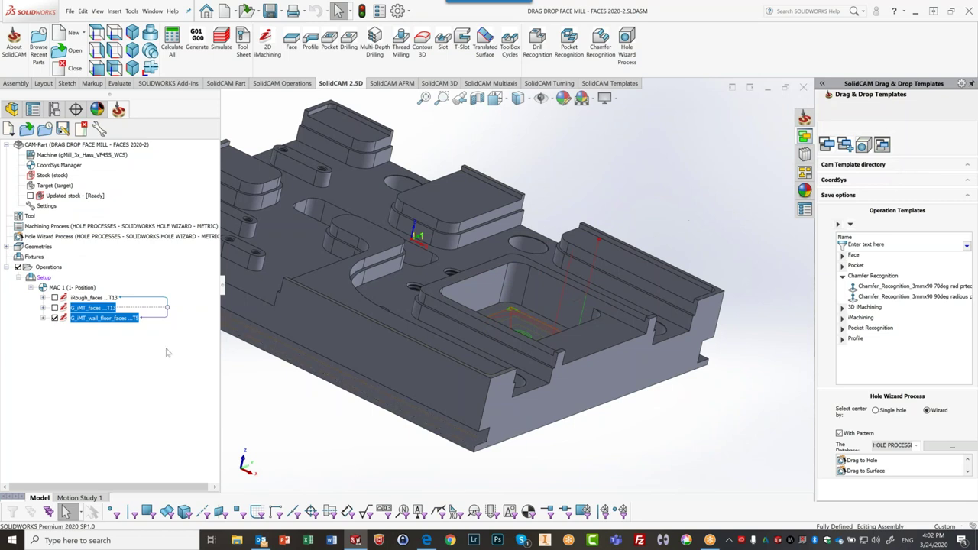
{"action": "left_click", "coordinate": [94, 319]}
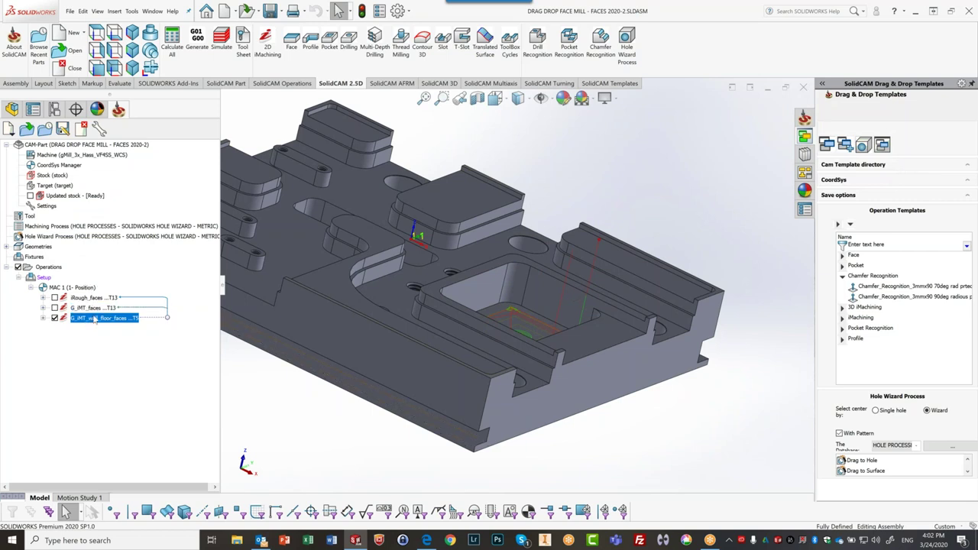
{"action": "left_click", "coordinate": [221, 44]}
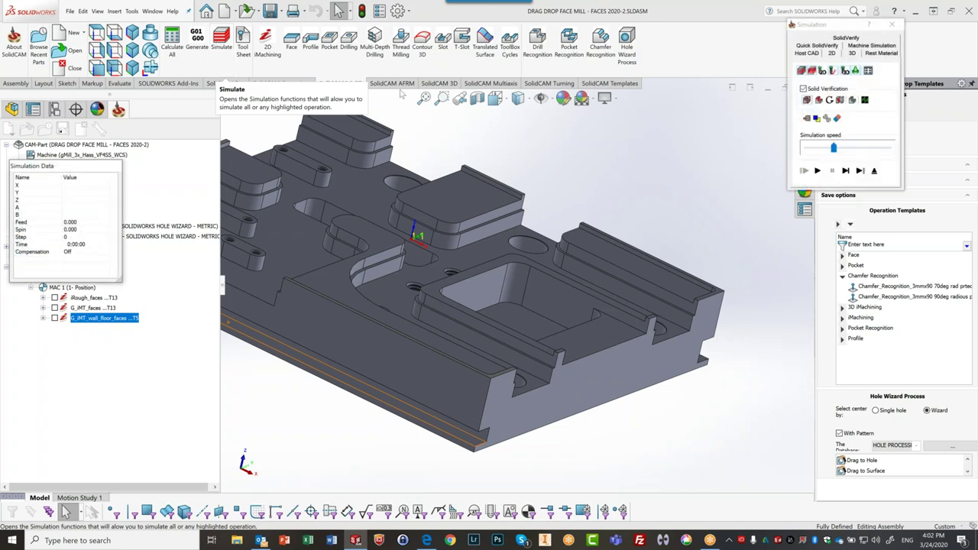
{"action": "left_click", "coordinate": [818, 171]}
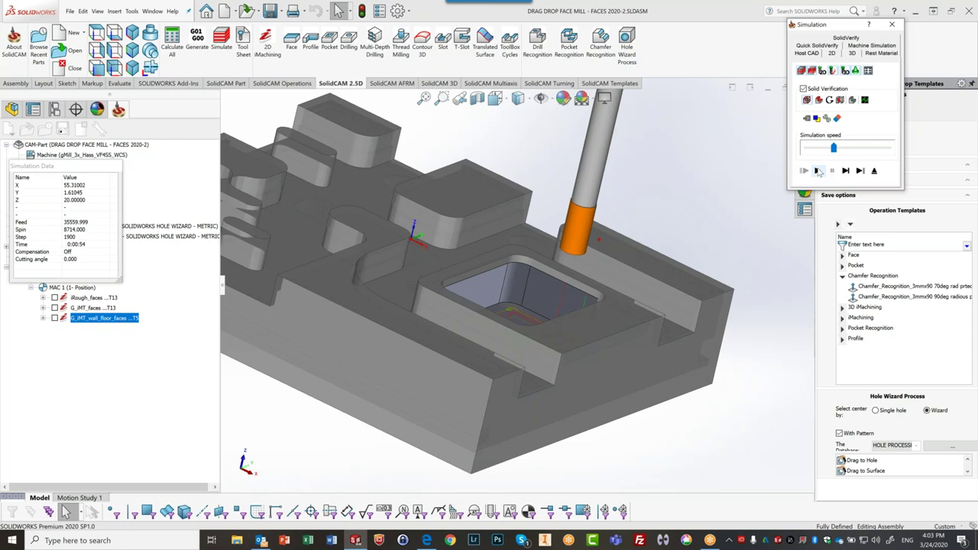
{"action": "left_click", "coordinate": [818, 171]}
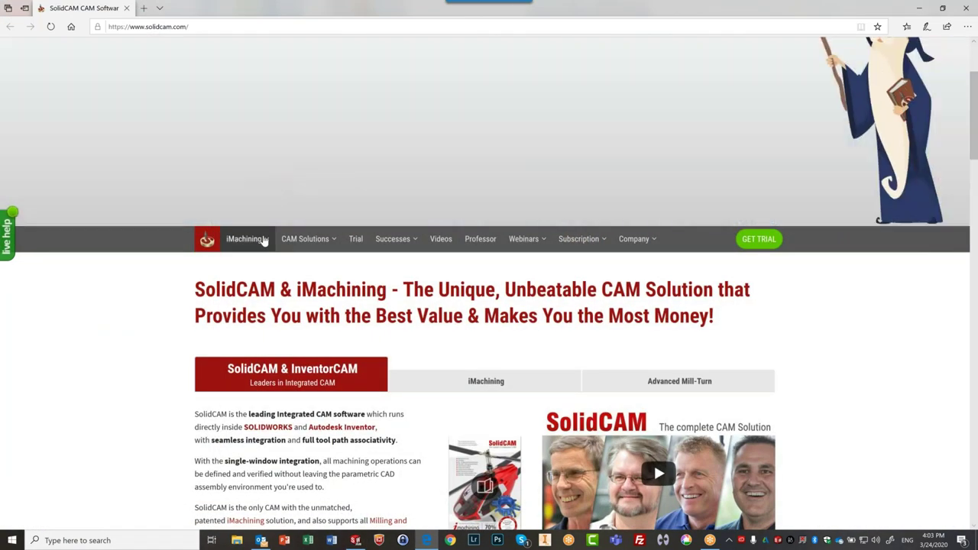
Show the iMachining menu on solidcam.com, listing iMachining 3D, Tool Paths and Training pages
{"action": "mouse_move", "coordinate": [263, 240]}
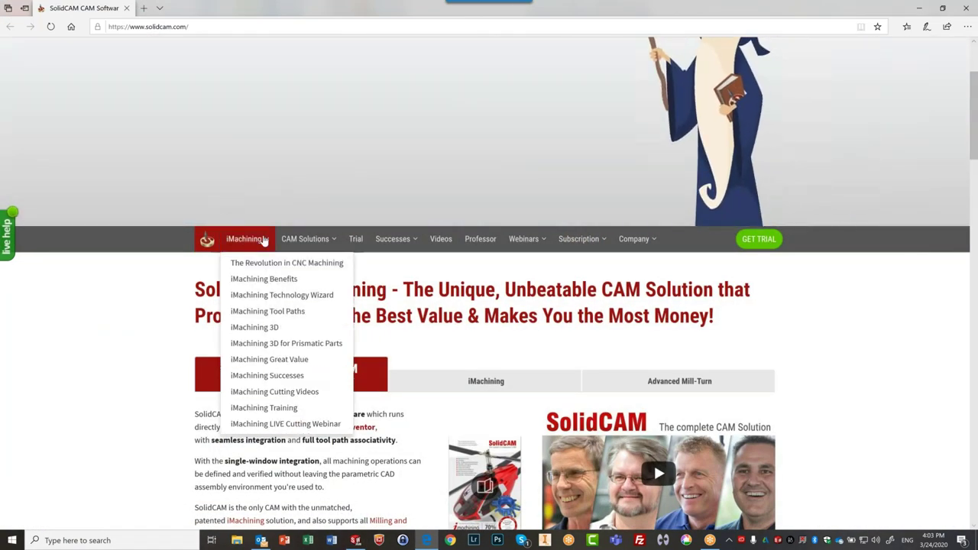